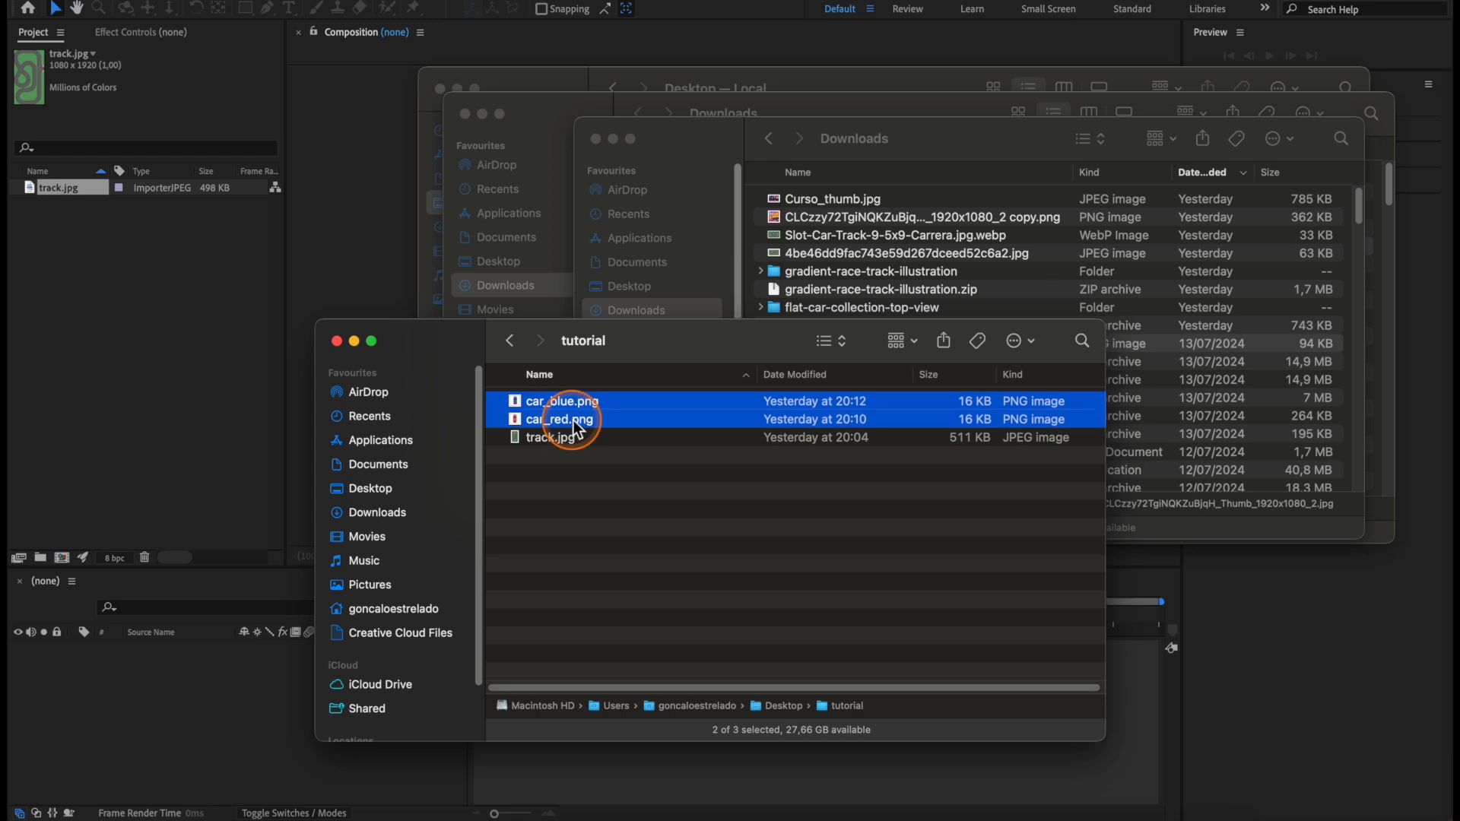
Add car_blue.png and car_red.png to the project and create a new composition from track.jpg
click(67, 225)
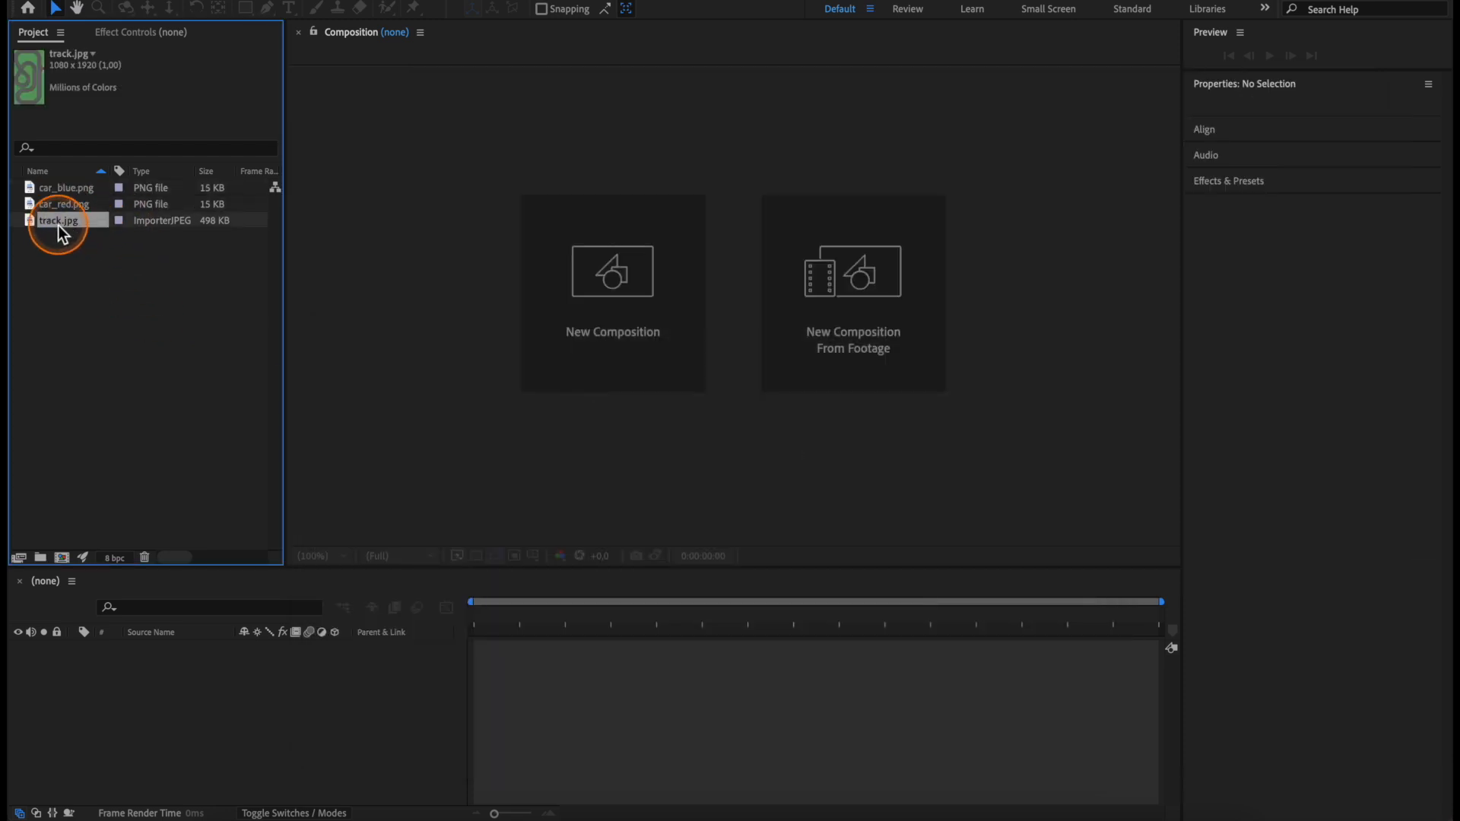
click(62, 558)
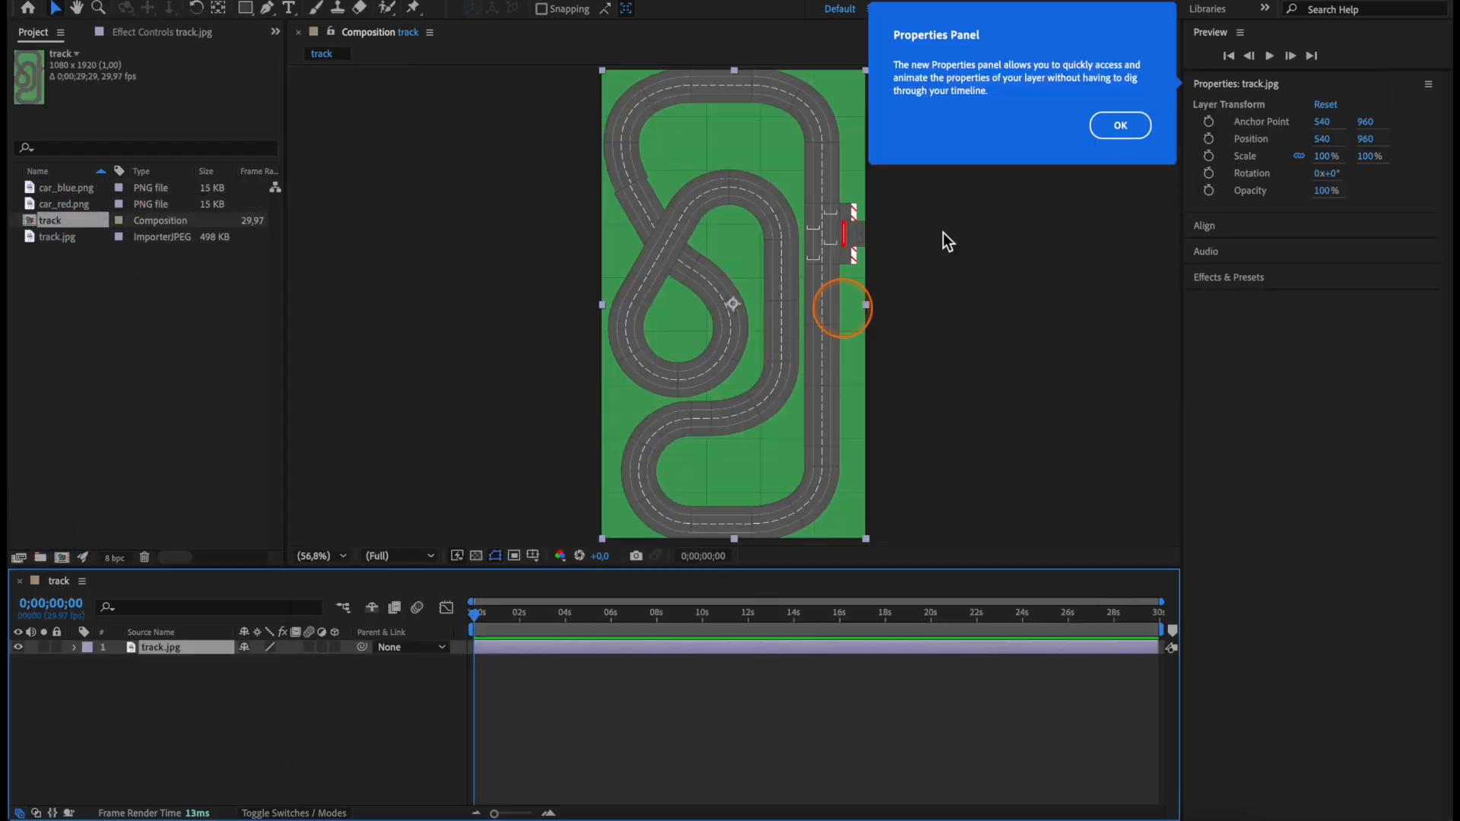
click(1117, 126)
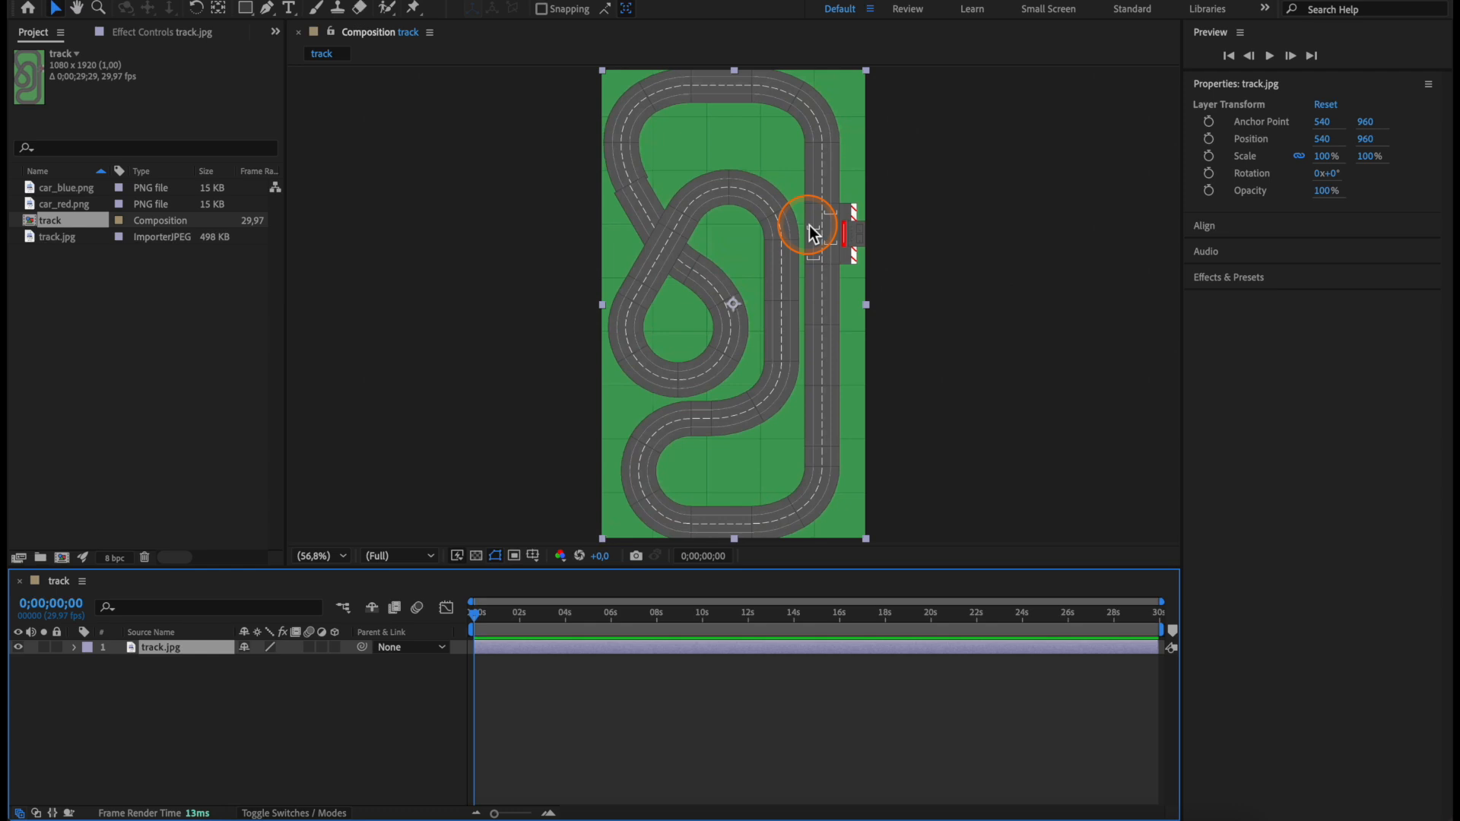
Add car_red.png to the track composition, scale it down to about 27.2% and place it in the inner lane above the starting boxes
scroll(810, 225, up, 1)
key(space)
drag(899, 170, 900, 333)
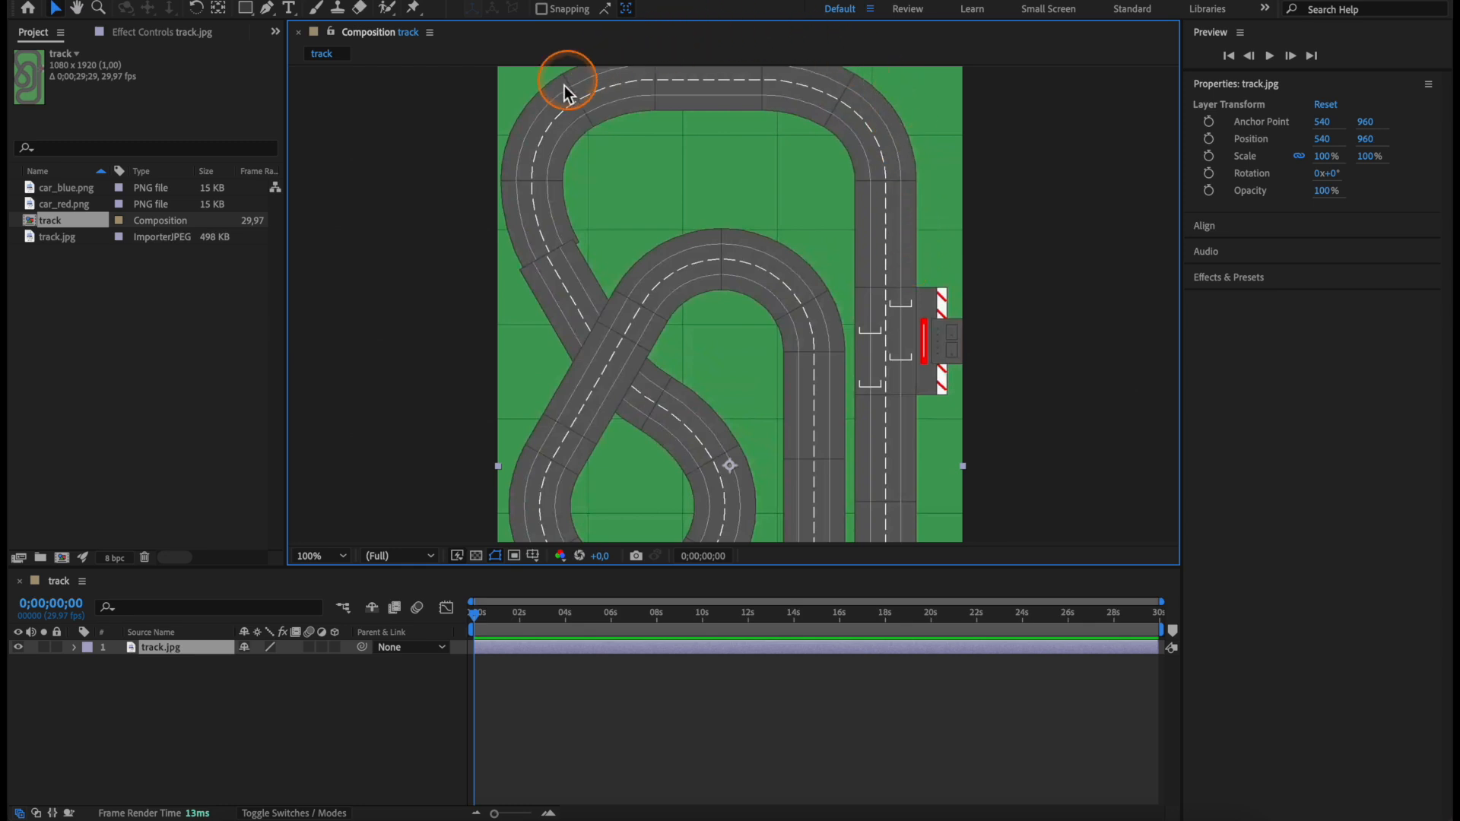
drag(761, 300, 778, 307)
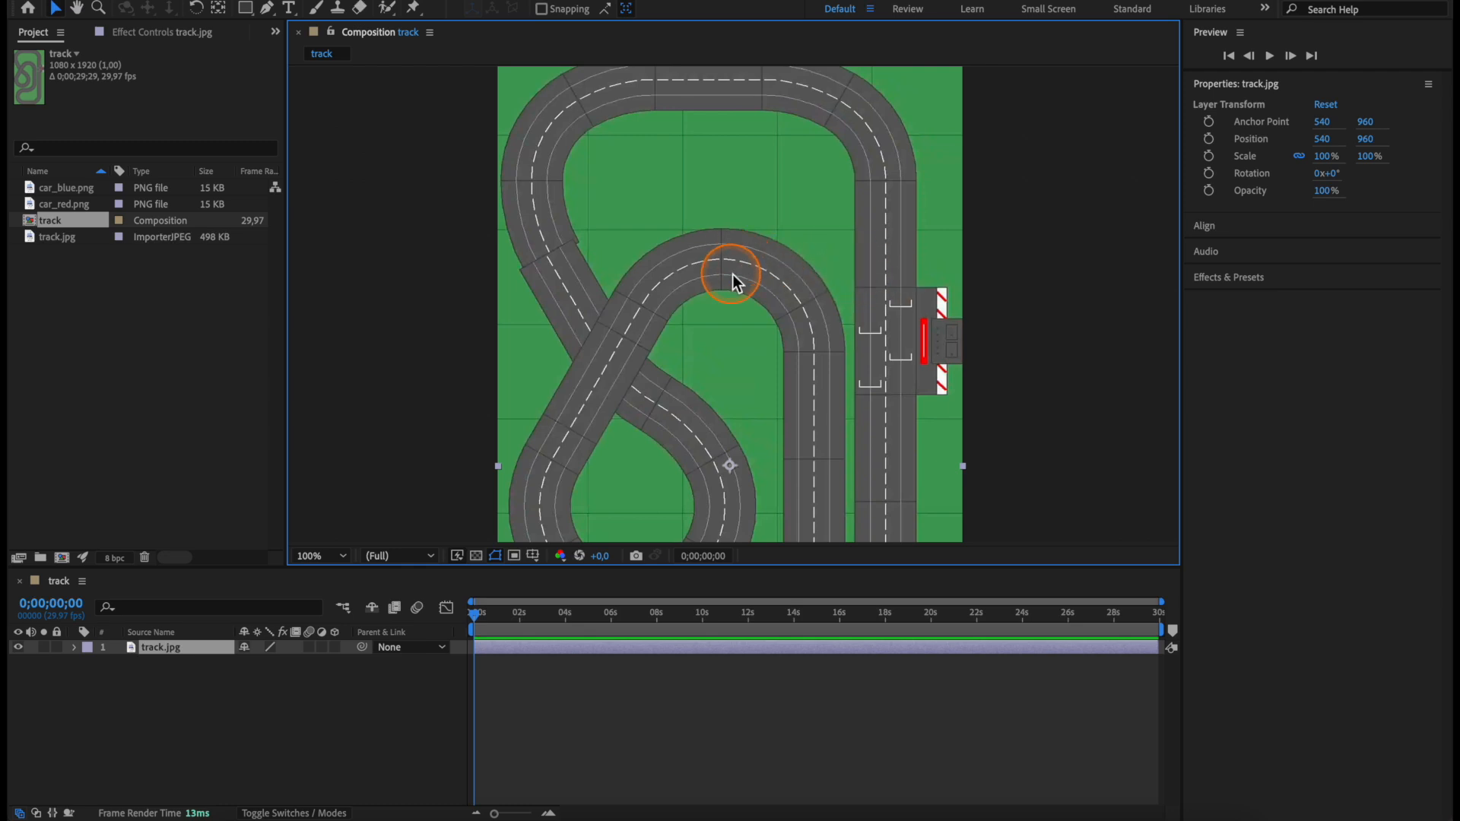
drag(65, 204, 859, 289)
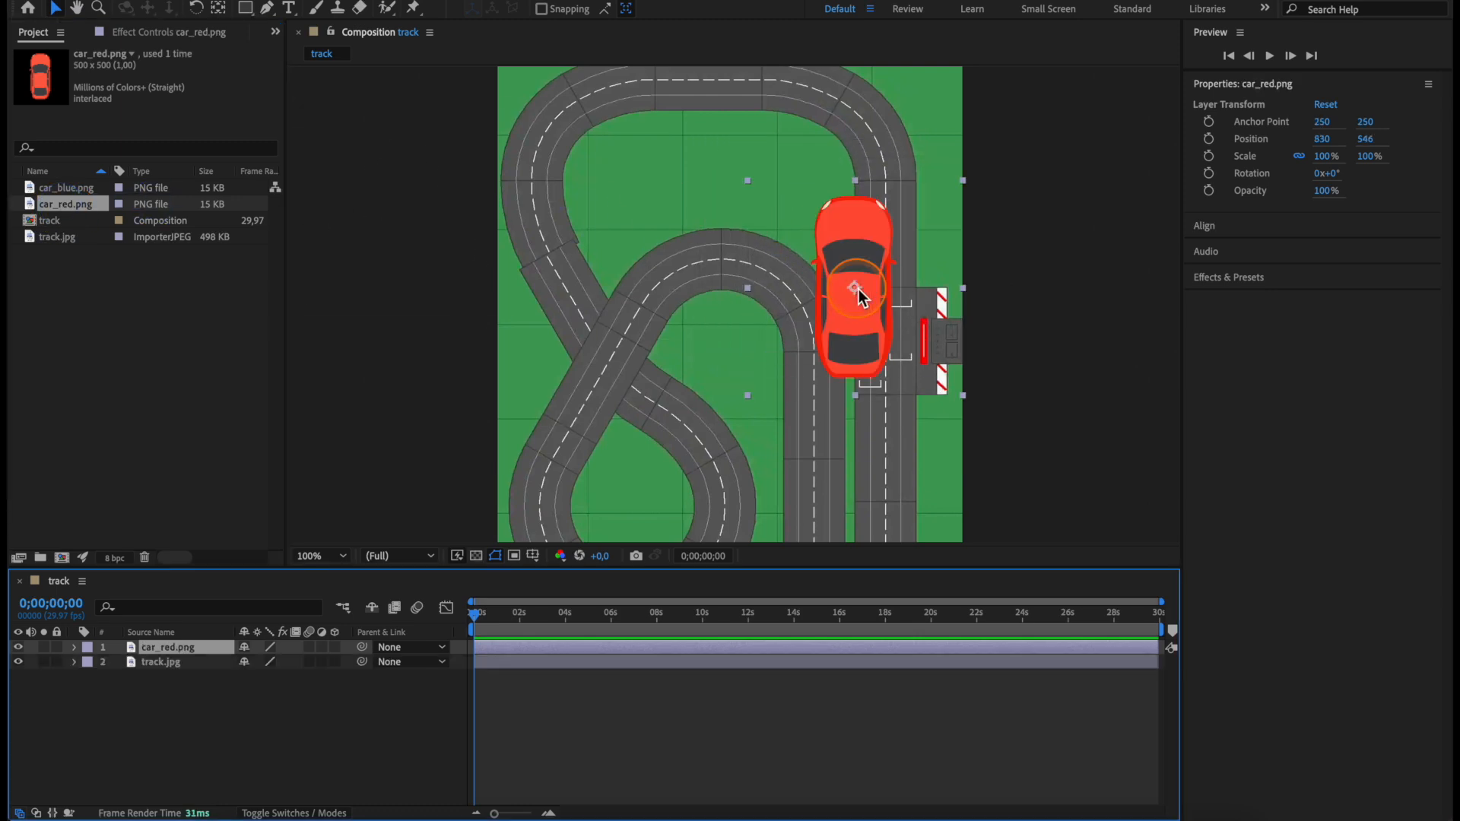
drag(962, 181, 864, 283)
Set the rotation of the car_red.png layer to 180°
key(r)
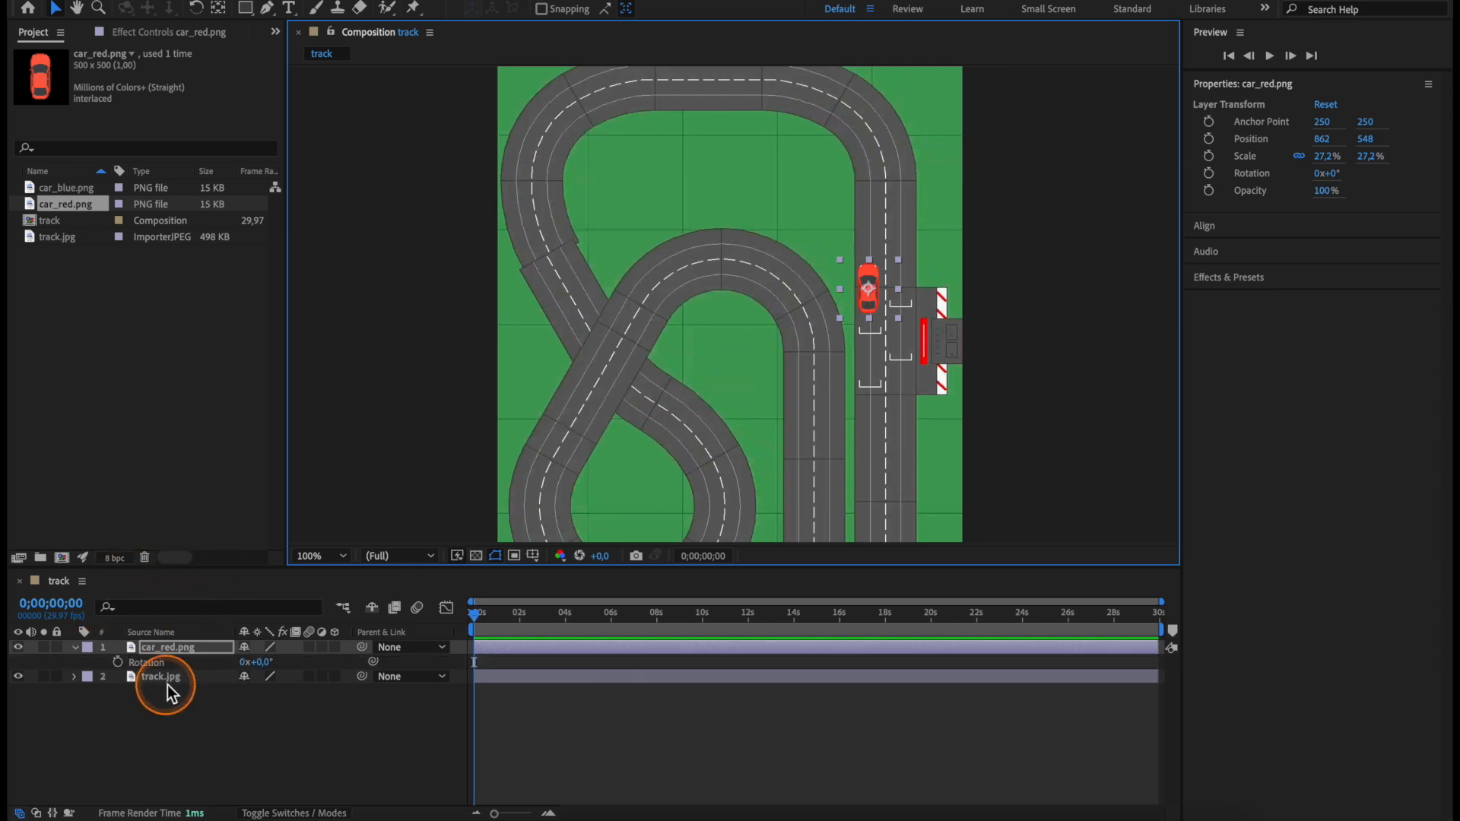
click(263, 662)
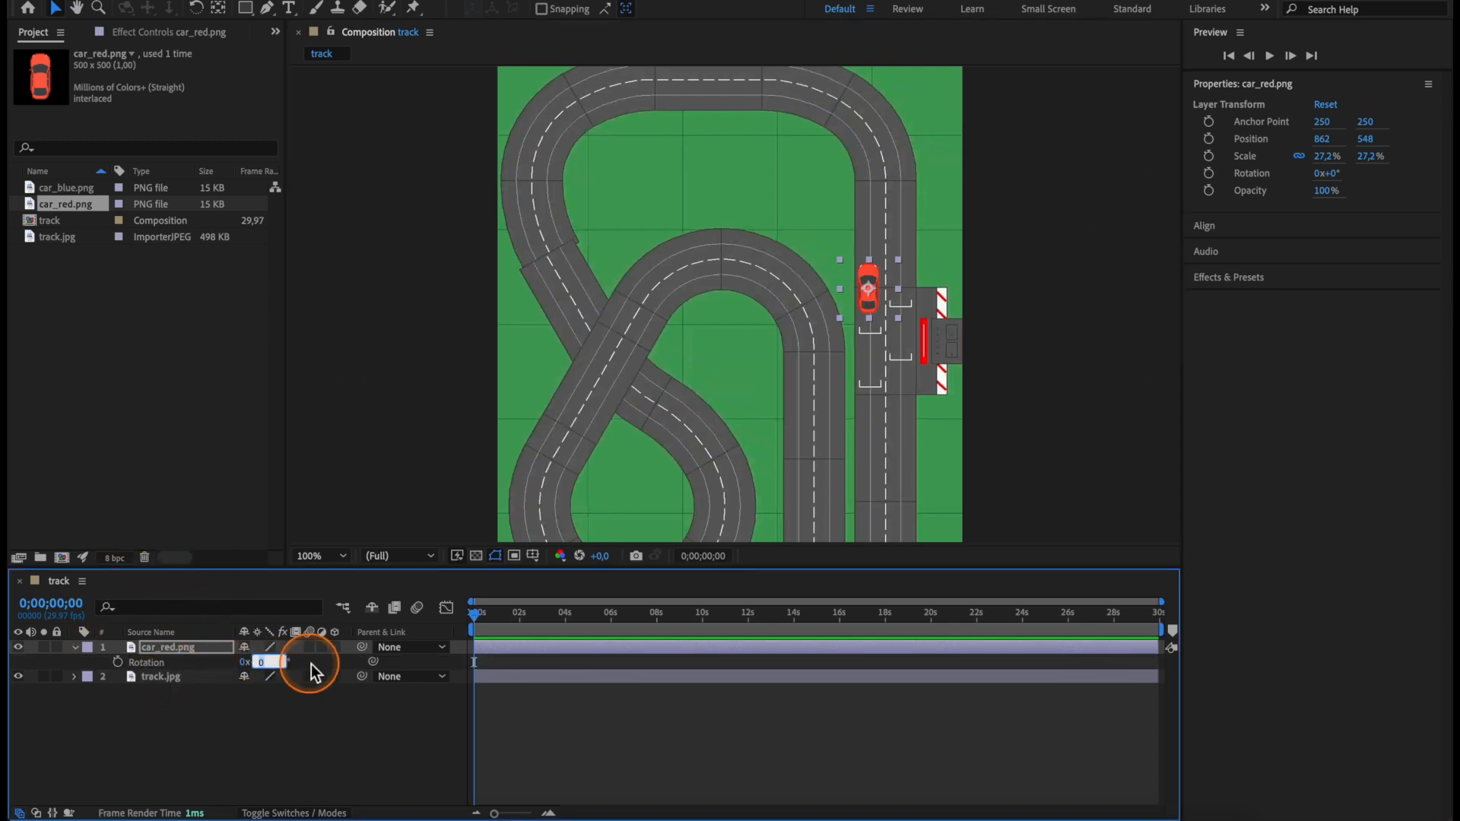
key(Return)
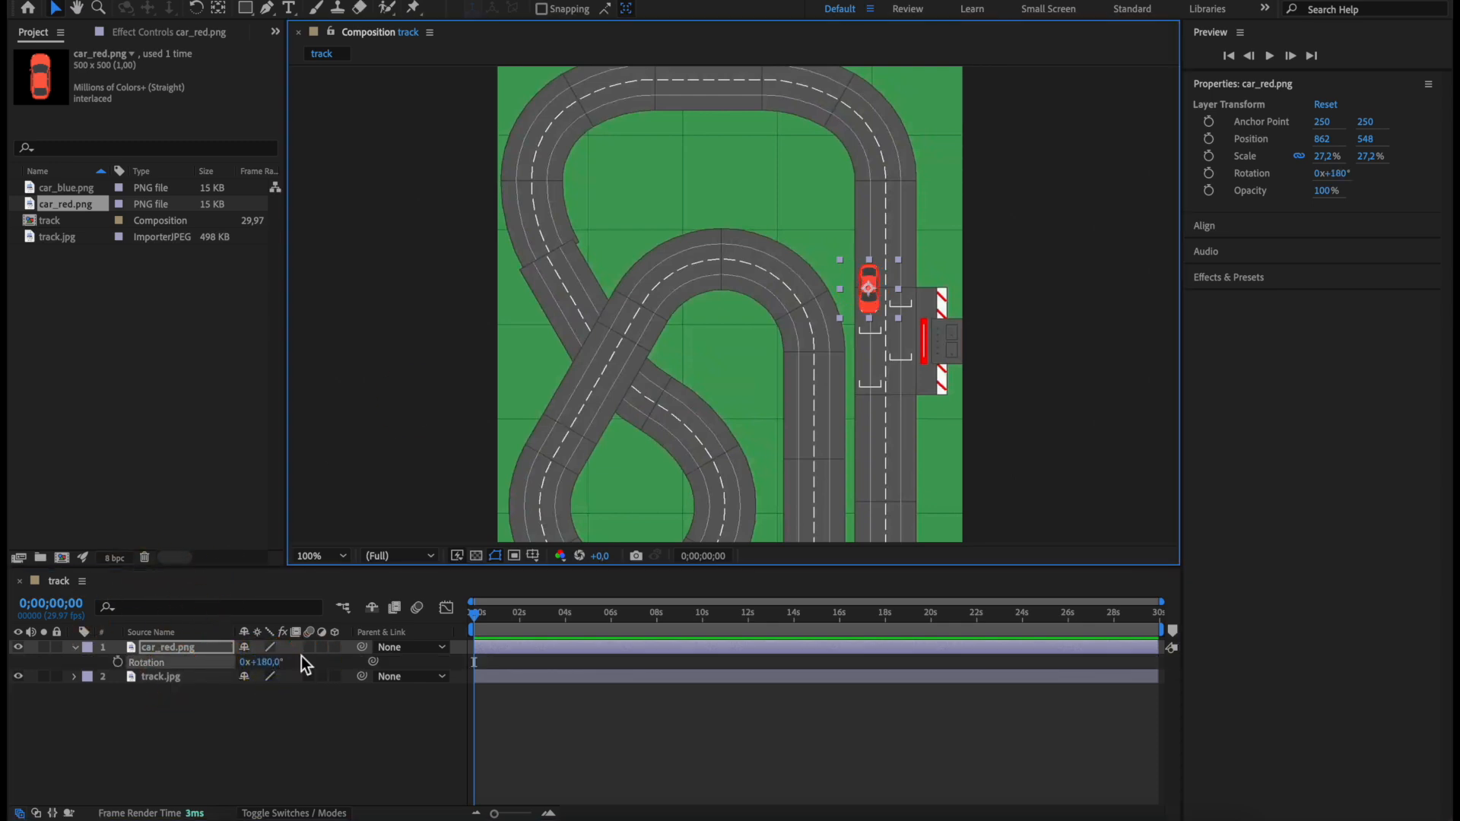
key(h)
drag(852, 376, 849, 178)
key(v)
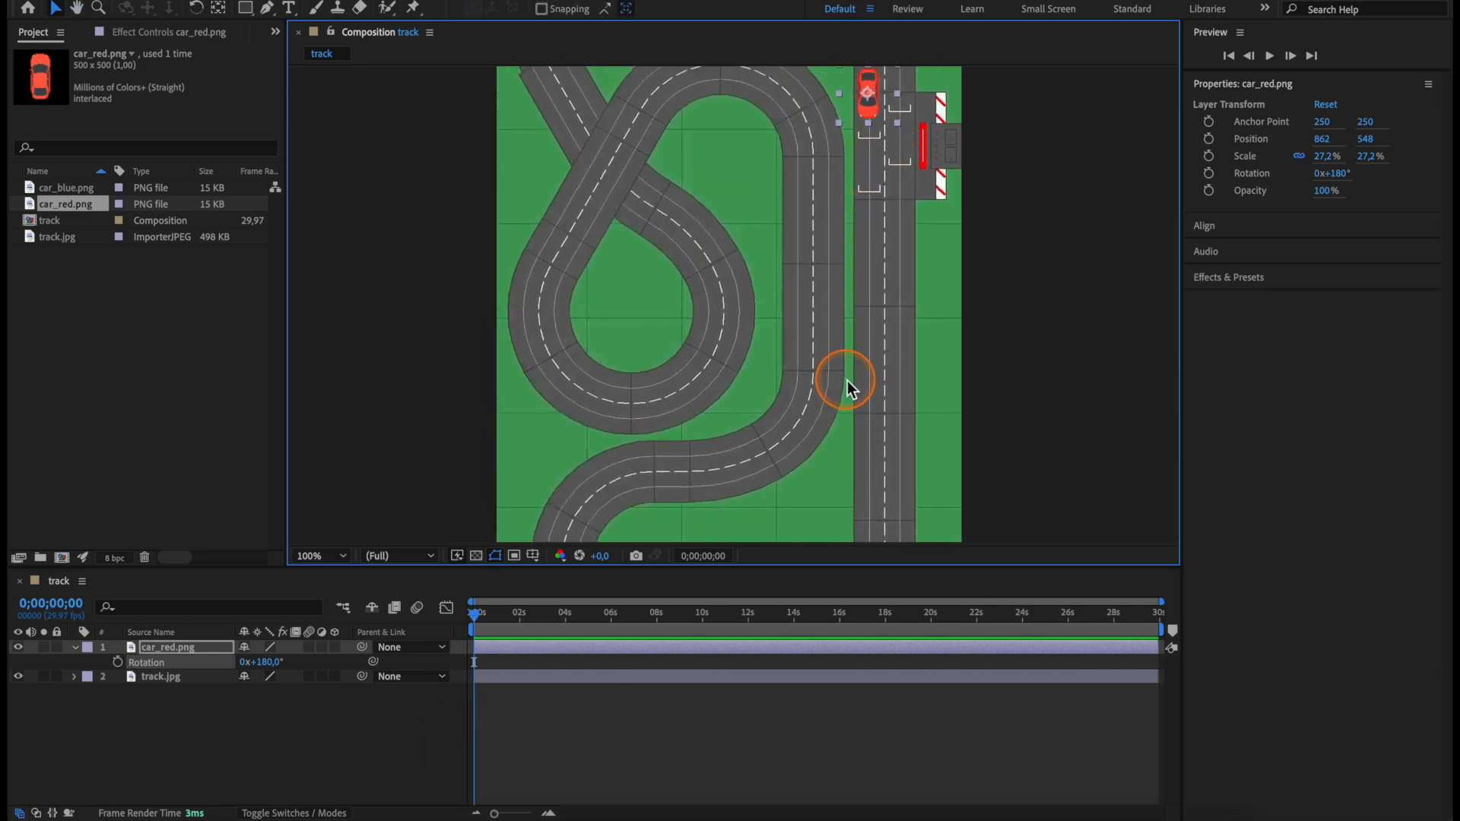
click(189, 656)
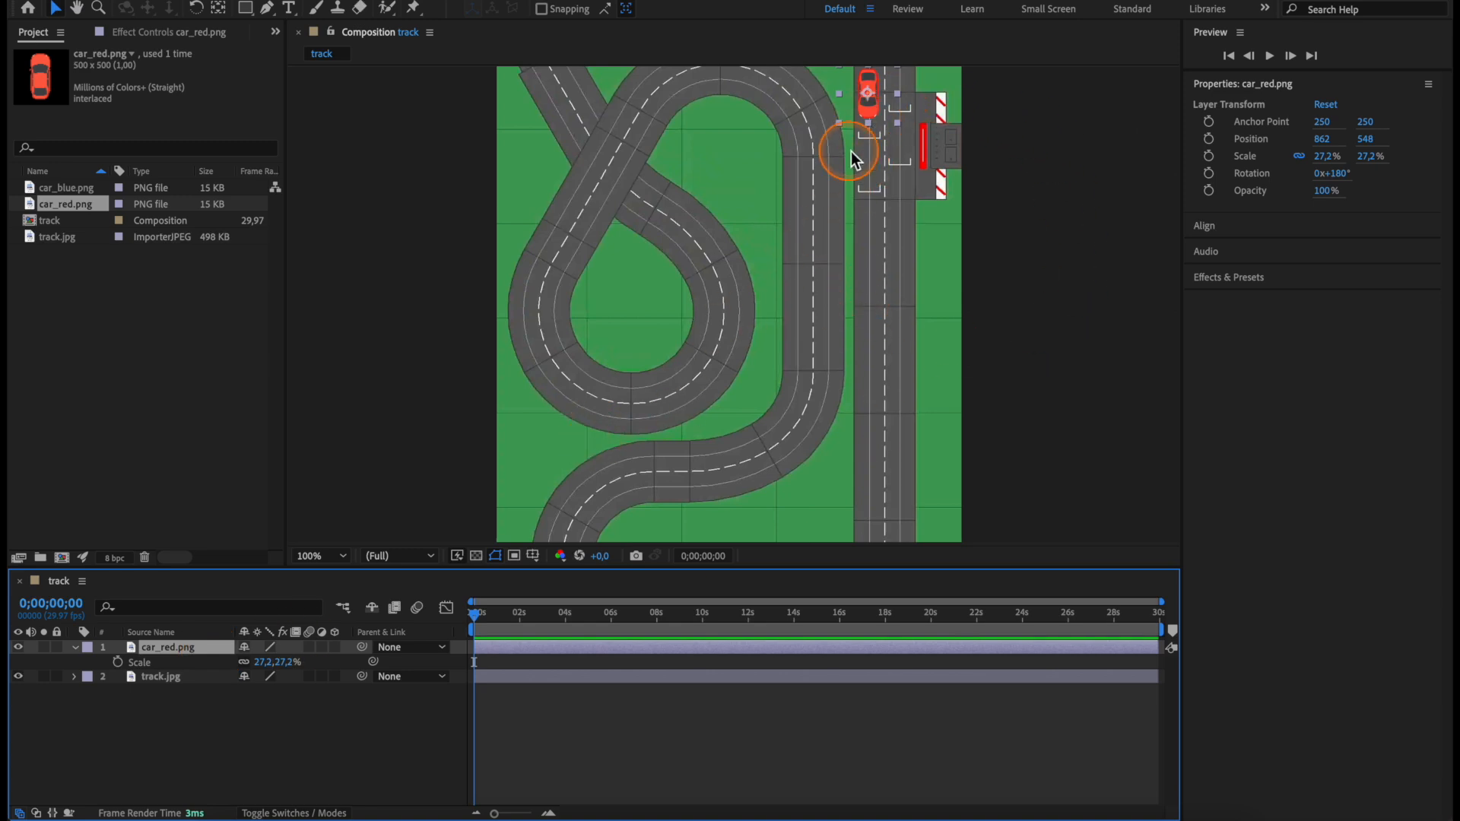
With the Pen tool, start a mask on the track.jpg layer in front of the red car and trace the inner lane down the long straight
click(186, 679)
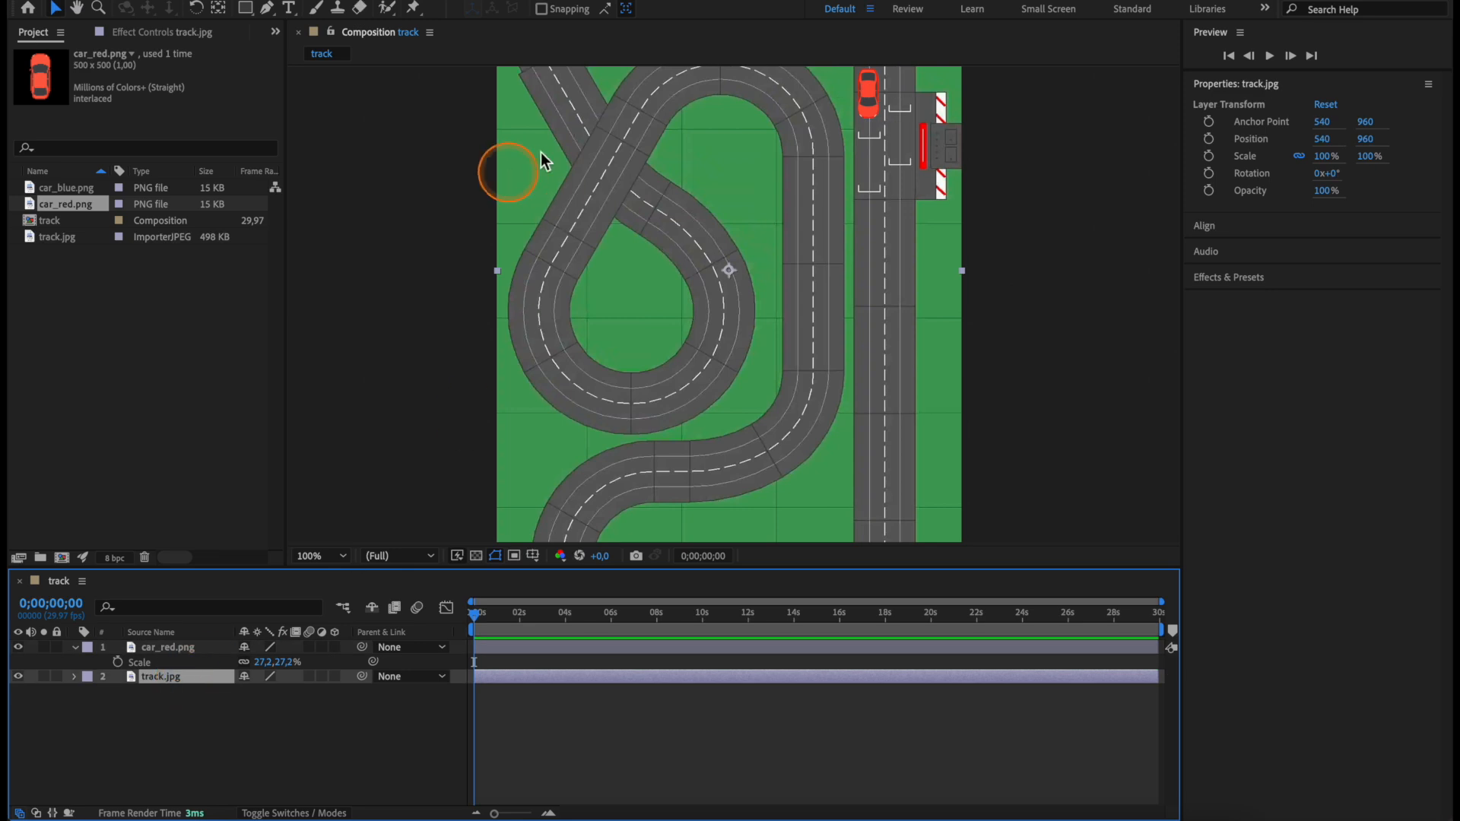
drag(861, 361, 753, 417)
click(266, 10)
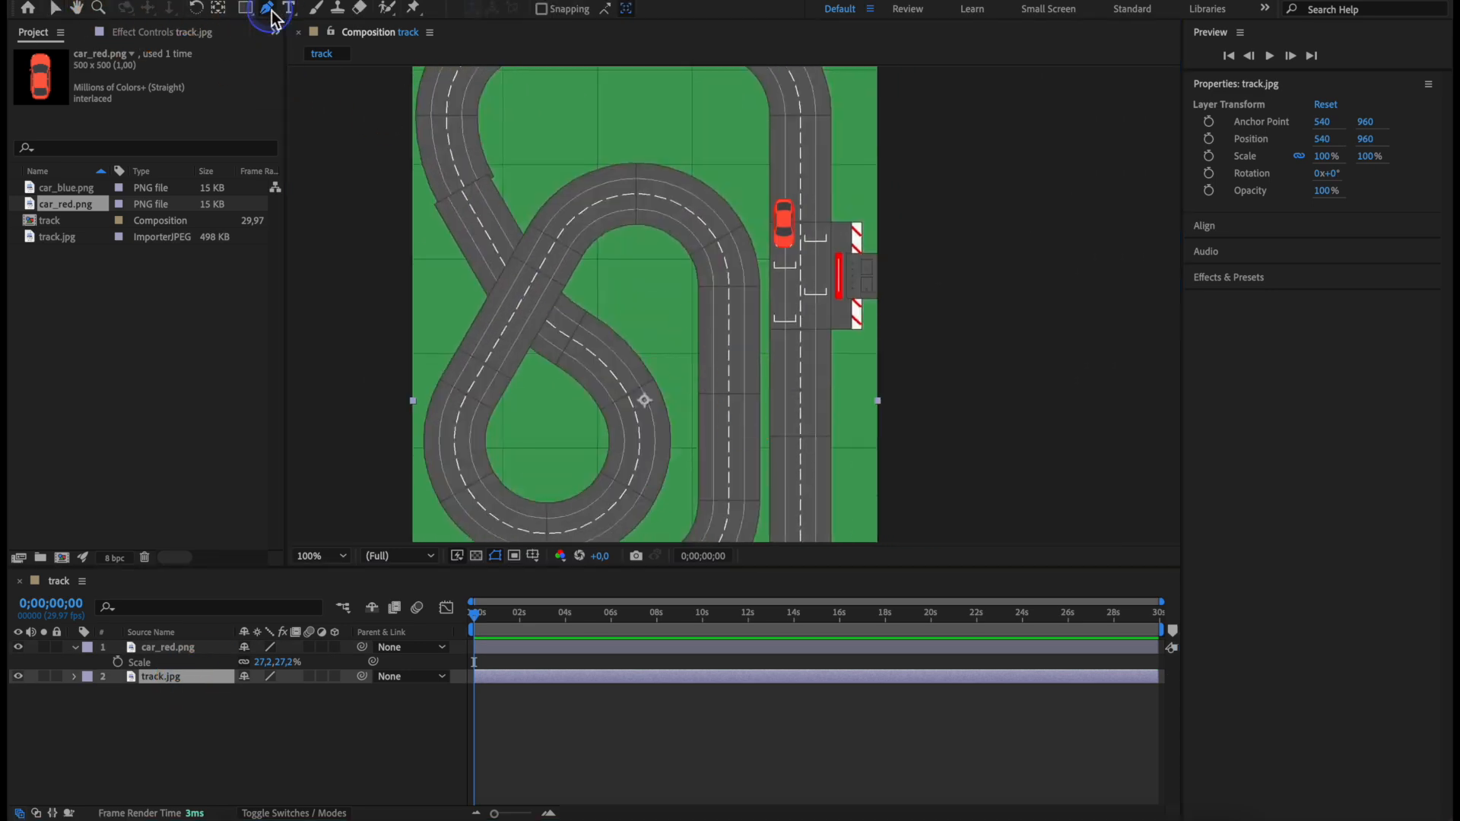
click(784, 260)
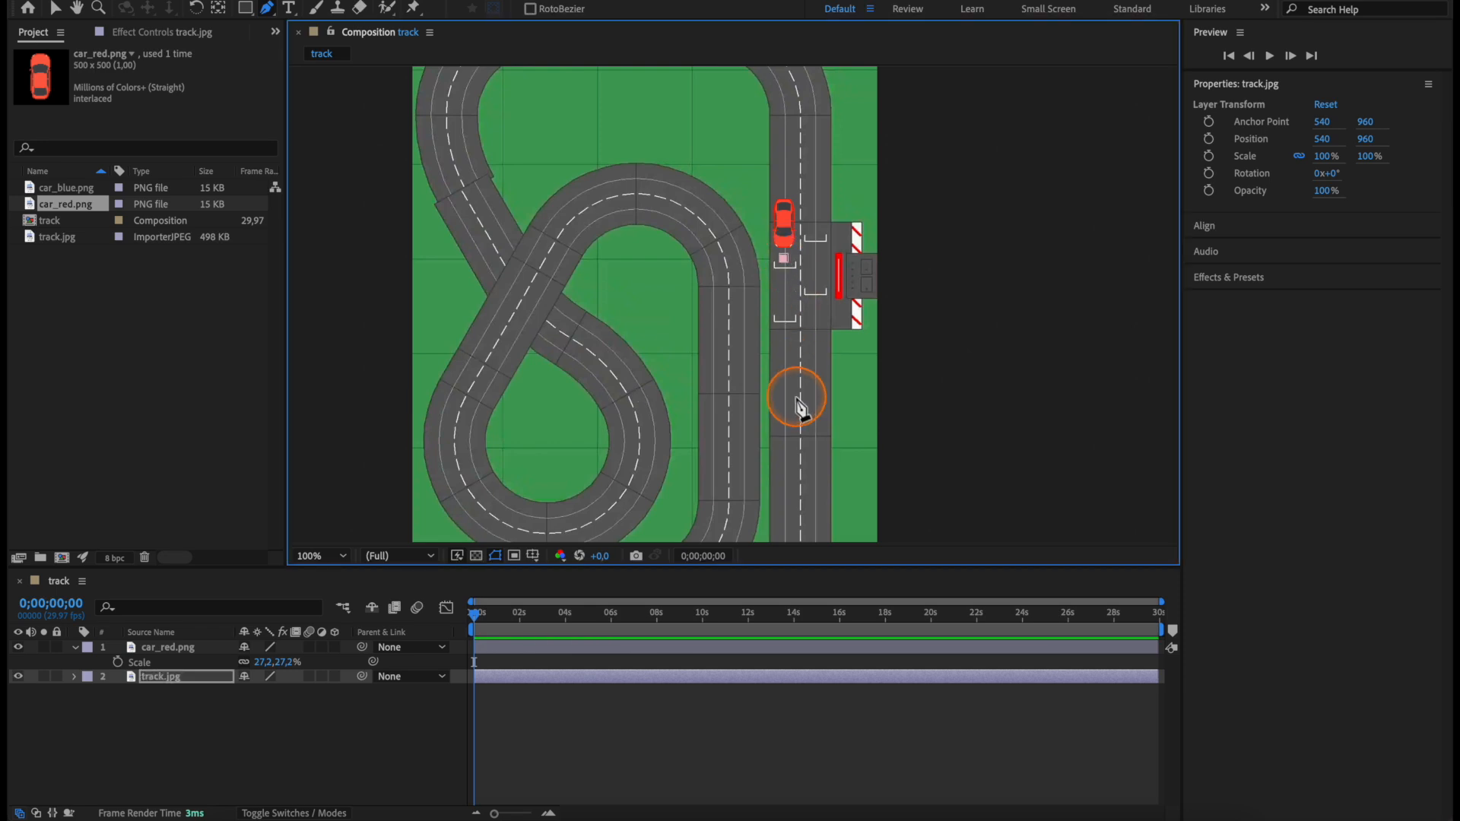
click(784, 415)
key(space)
drag(789, 467, 838, 165)
click(832, 356)
Continue the mask path around the lower-right corner, along the bottom straight and around the lower-left bend with curved points
drag(832, 428, 809, 459)
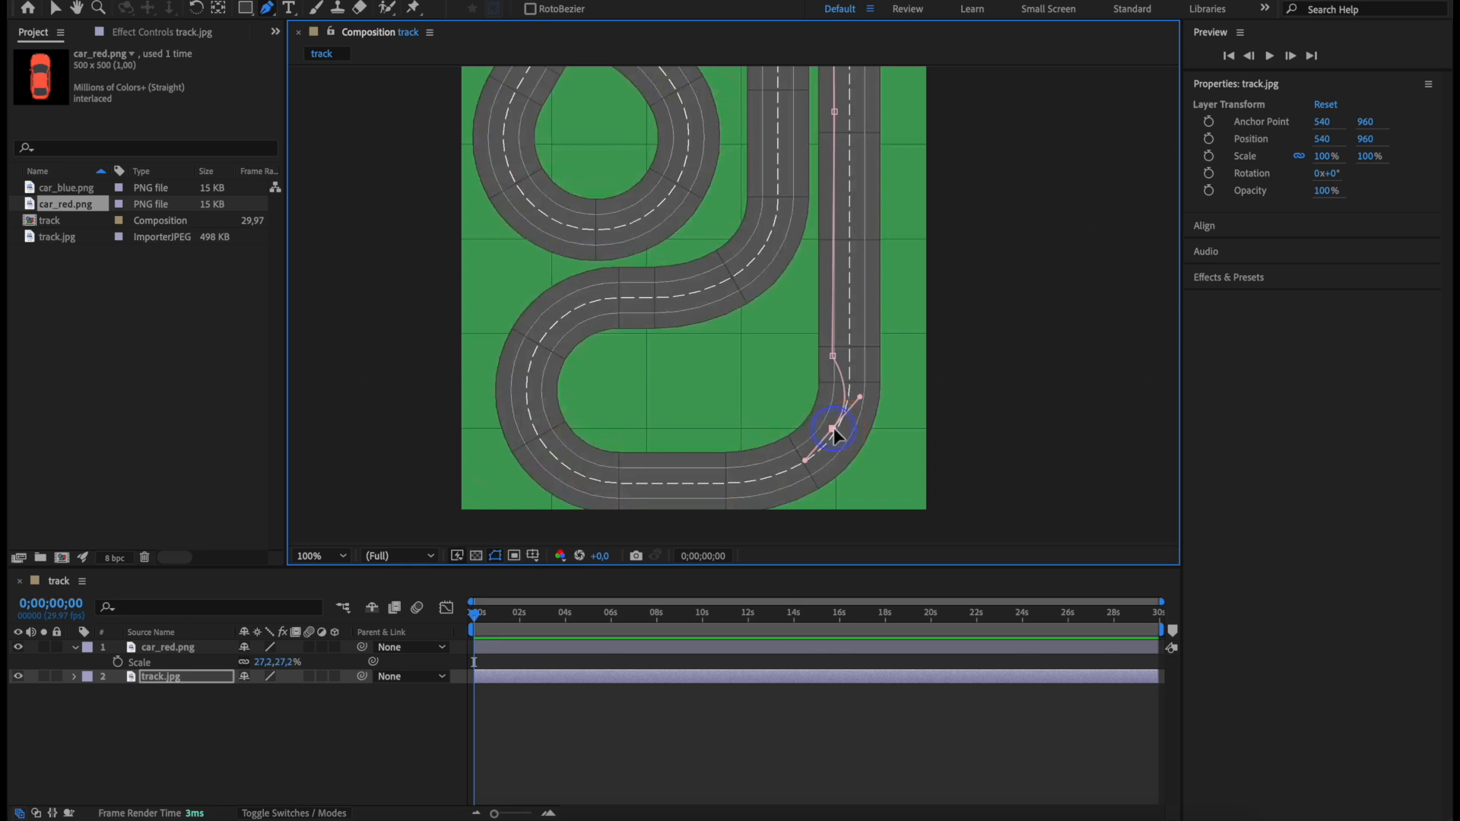
drag(833, 428, 814, 432)
drag(695, 466, 648, 467)
drag(544, 395, 548, 331)
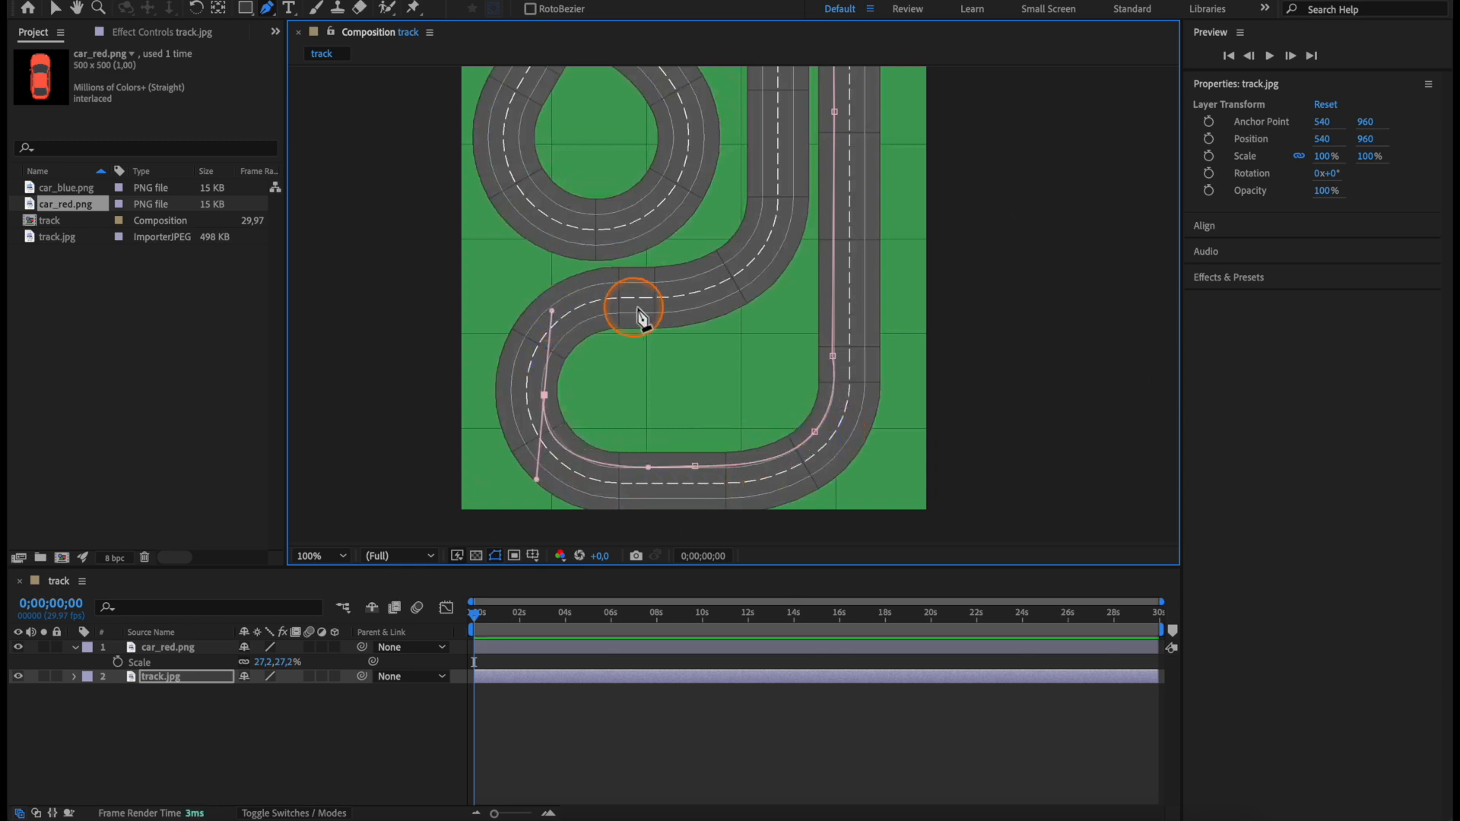
drag(665, 314, 714, 311)
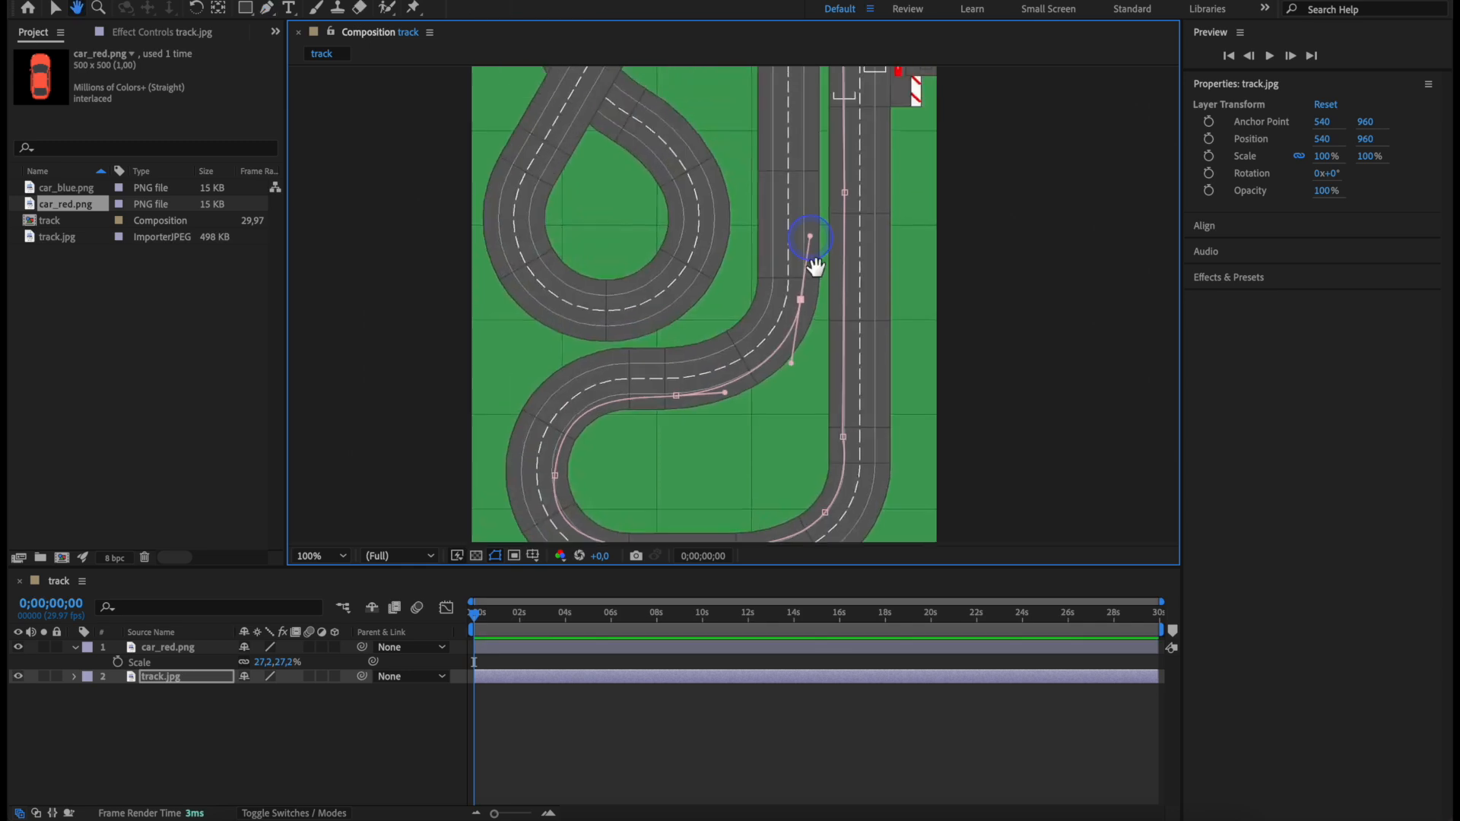
Extend the mask path up the middle straight and over the top of the inner arch with curved points
drag(815, 266, 814, 381)
drag(808, 222, 800, 186)
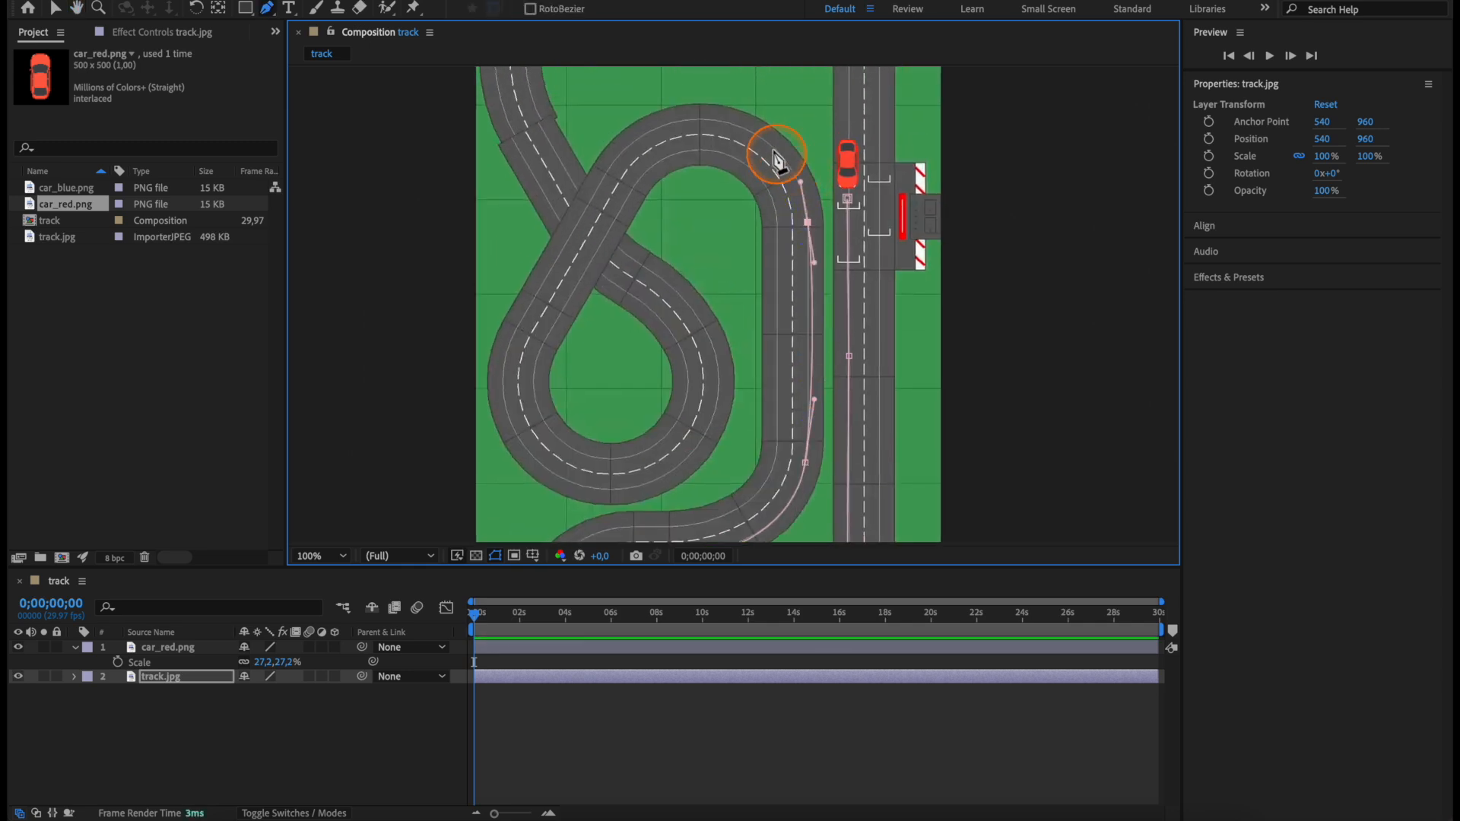
drag(708, 115, 656, 116)
Trace the diagonal down to the left side of the teardrop loop, adjusting the last point and its handles to follow the lane
drag(571, 231, 531, 315)
drag(565, 441, 672, 485)
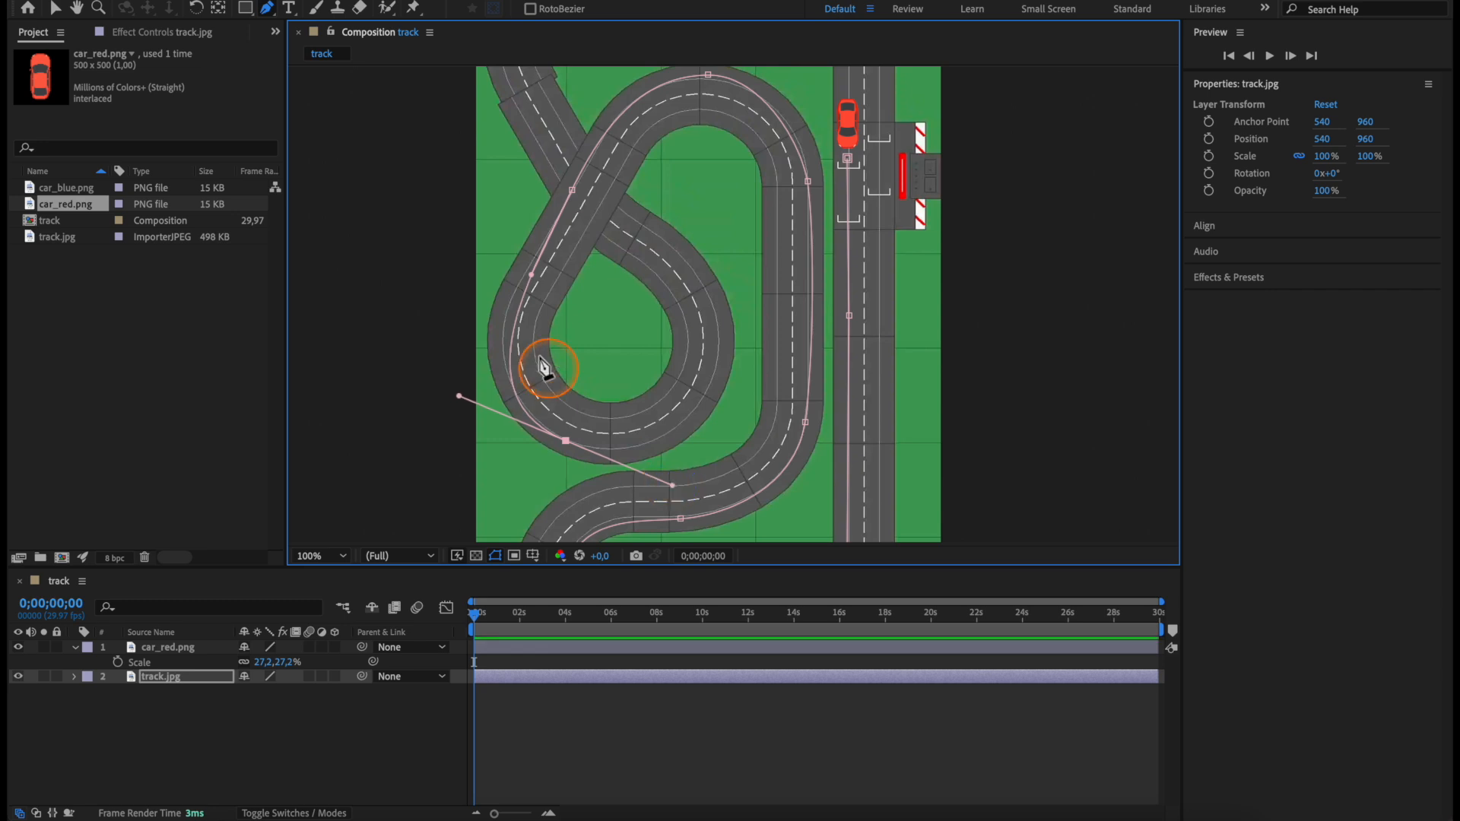
drag(565, 441, 555, 427)
drag(661, 471, 587, 457)
drag(468, 351, 504, 381)
drag(554, 427, 517, 388)
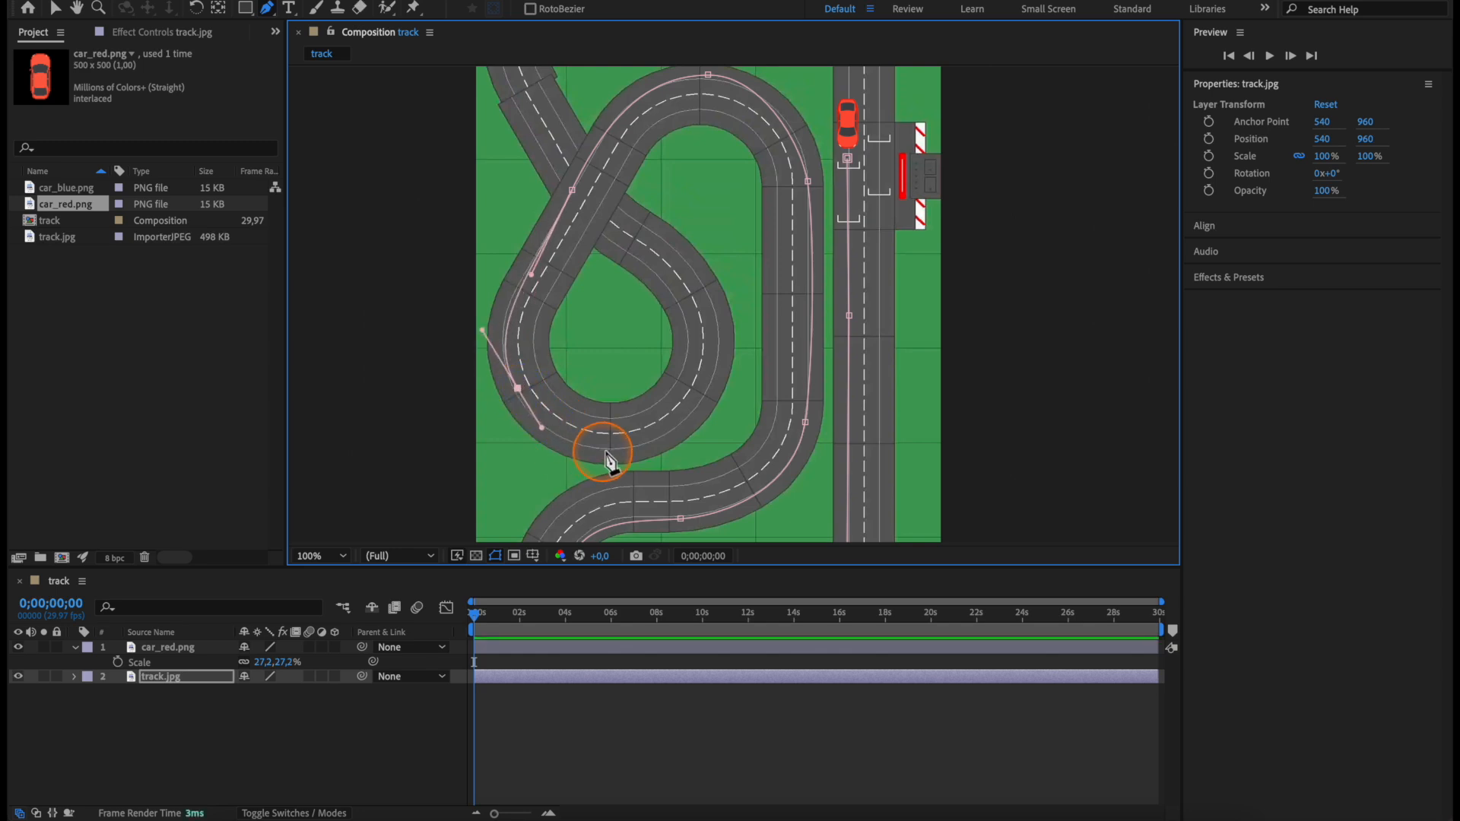
Continue the mask path around the bottom and right side of the teardrop loop up to just before the crossing
drag(609, 449, 635, 446)
drag(720, 344, 716, 295)
click(638, 223)
drag(619, 218, 823, 416)
Trace the upper-left bend, top straight and upper-right corner, closing the mask path at its starting point by the red car
drag(742, 278, 724, 237)
drag(763, 148, 805, 127)
drag(925, 123, 975, 131)
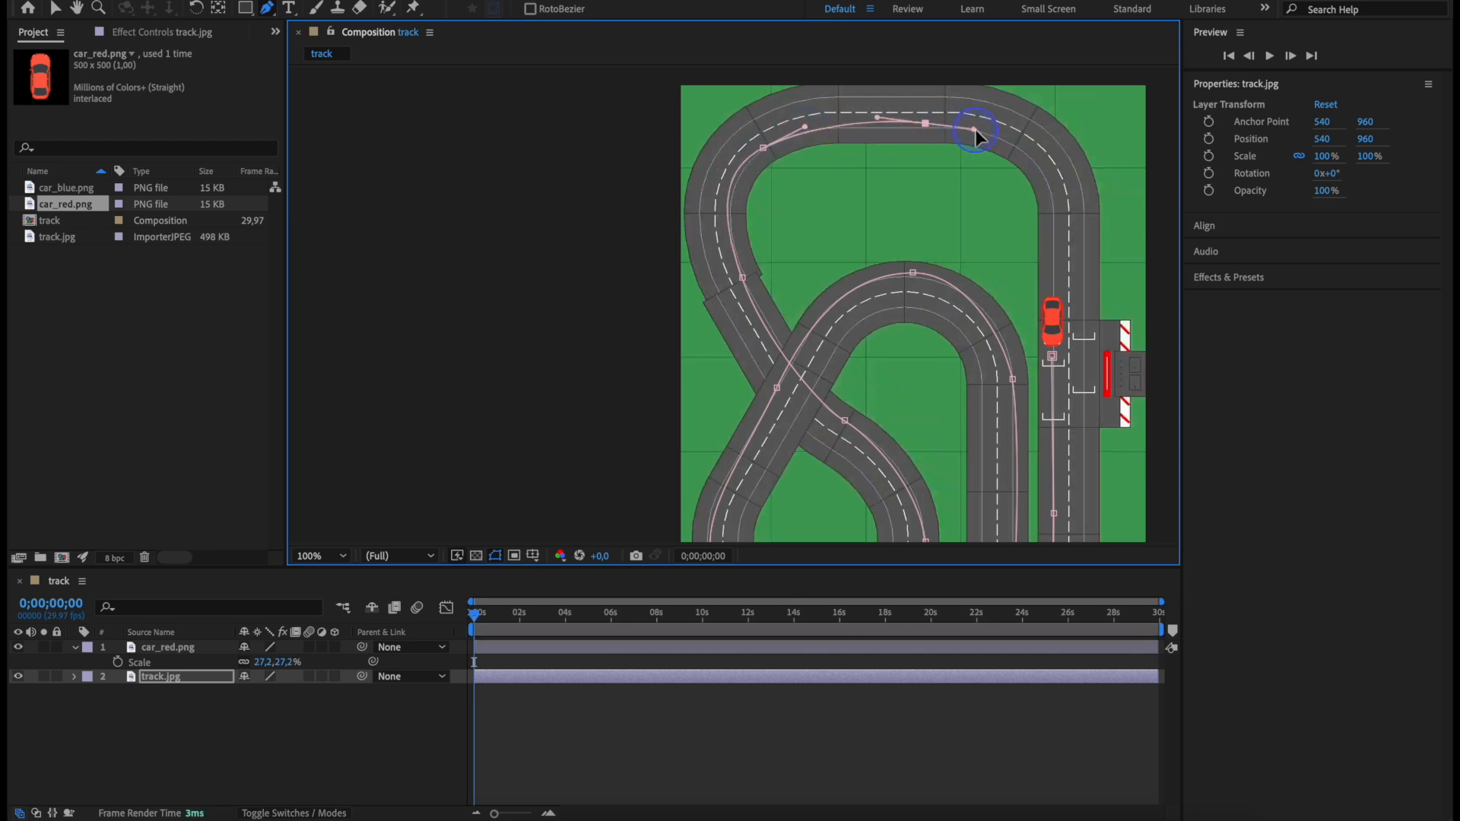
drag(1043, 181, 1058, 208)
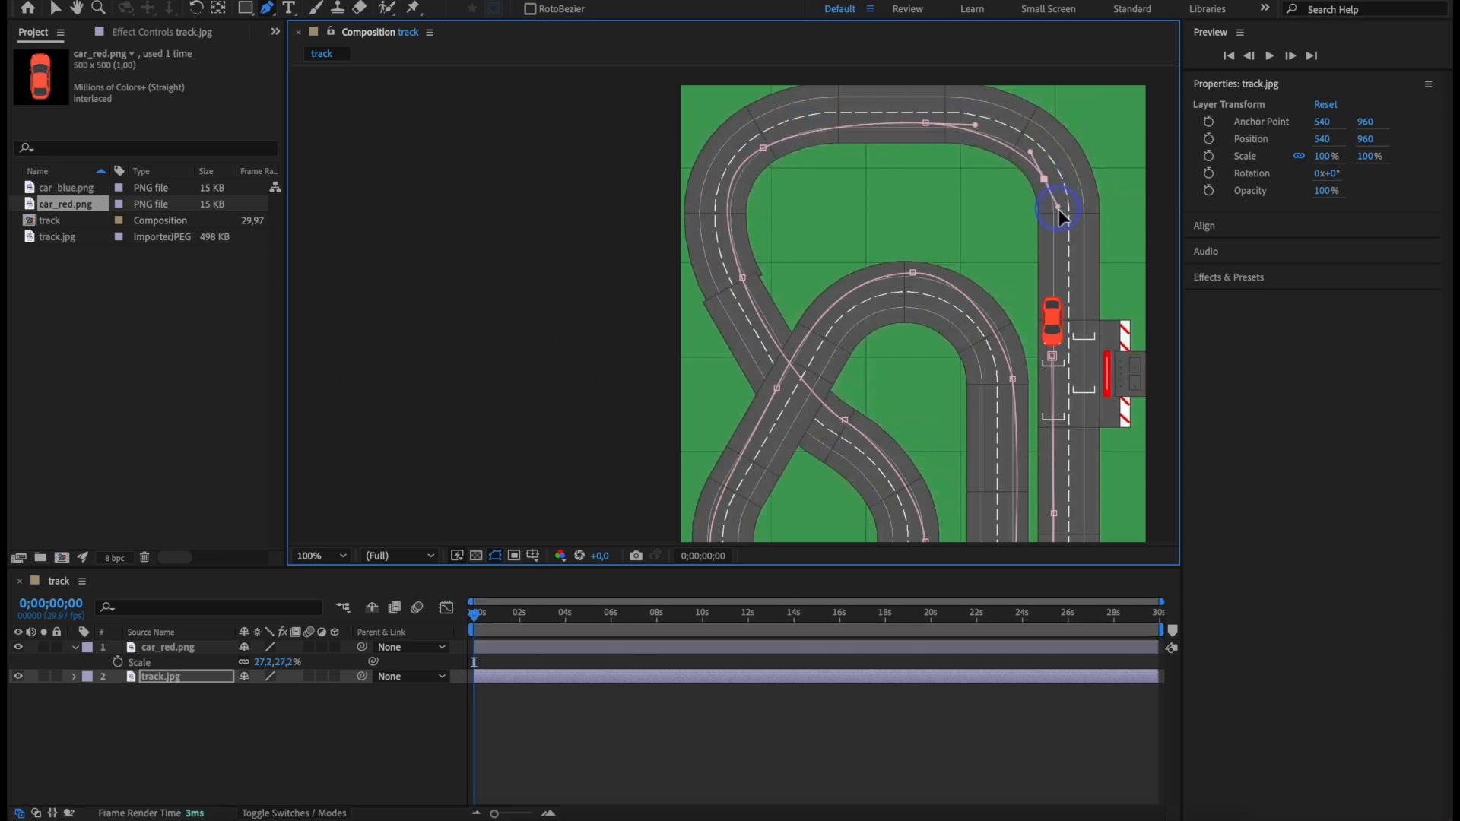
drag(1051, 357, 1050, 371)
Set the mode of Mask 1 on the track.jpg layer to None
drag(905, 380, 760, 266)
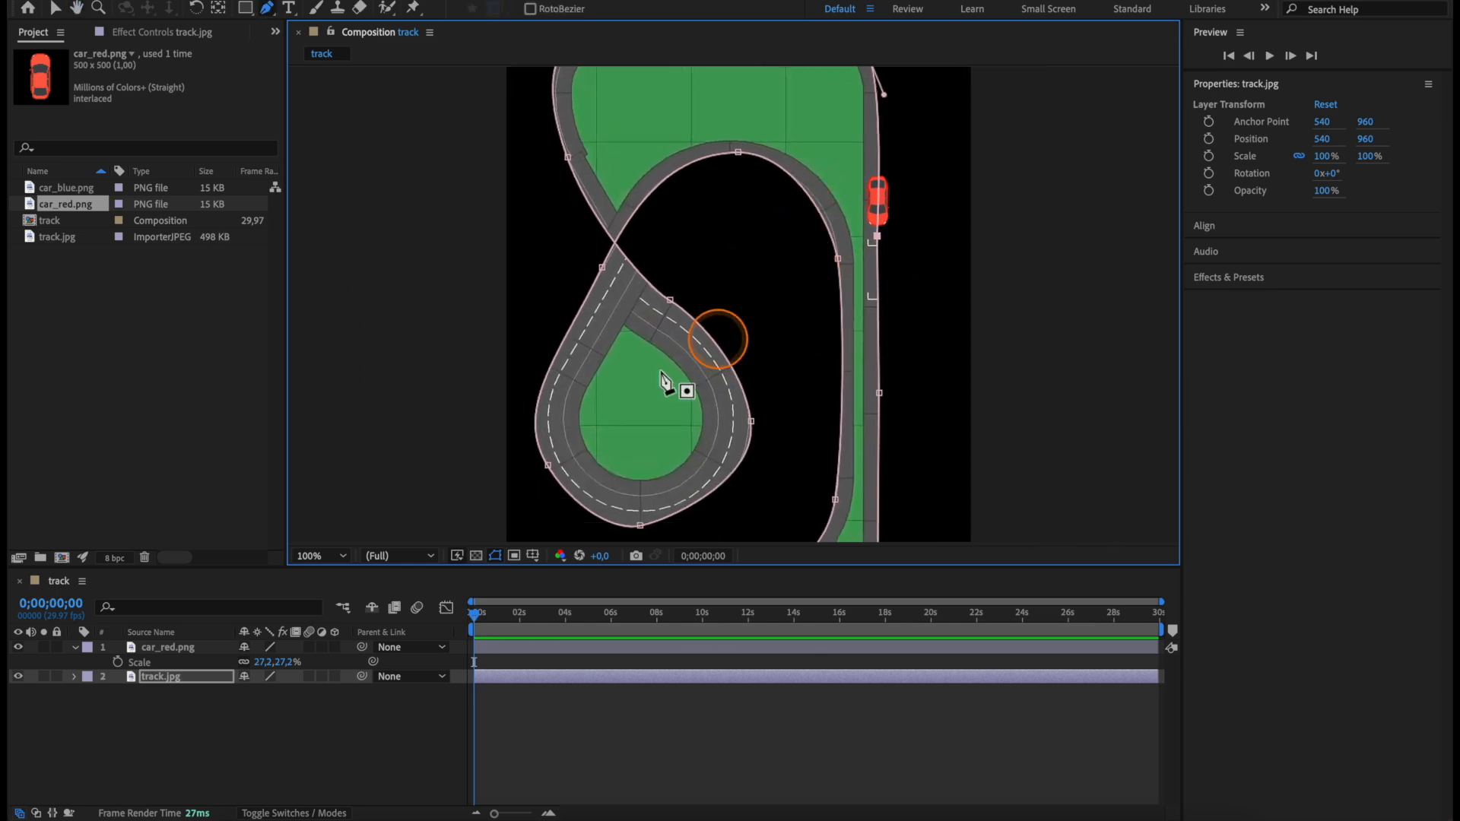
click(74, 676)
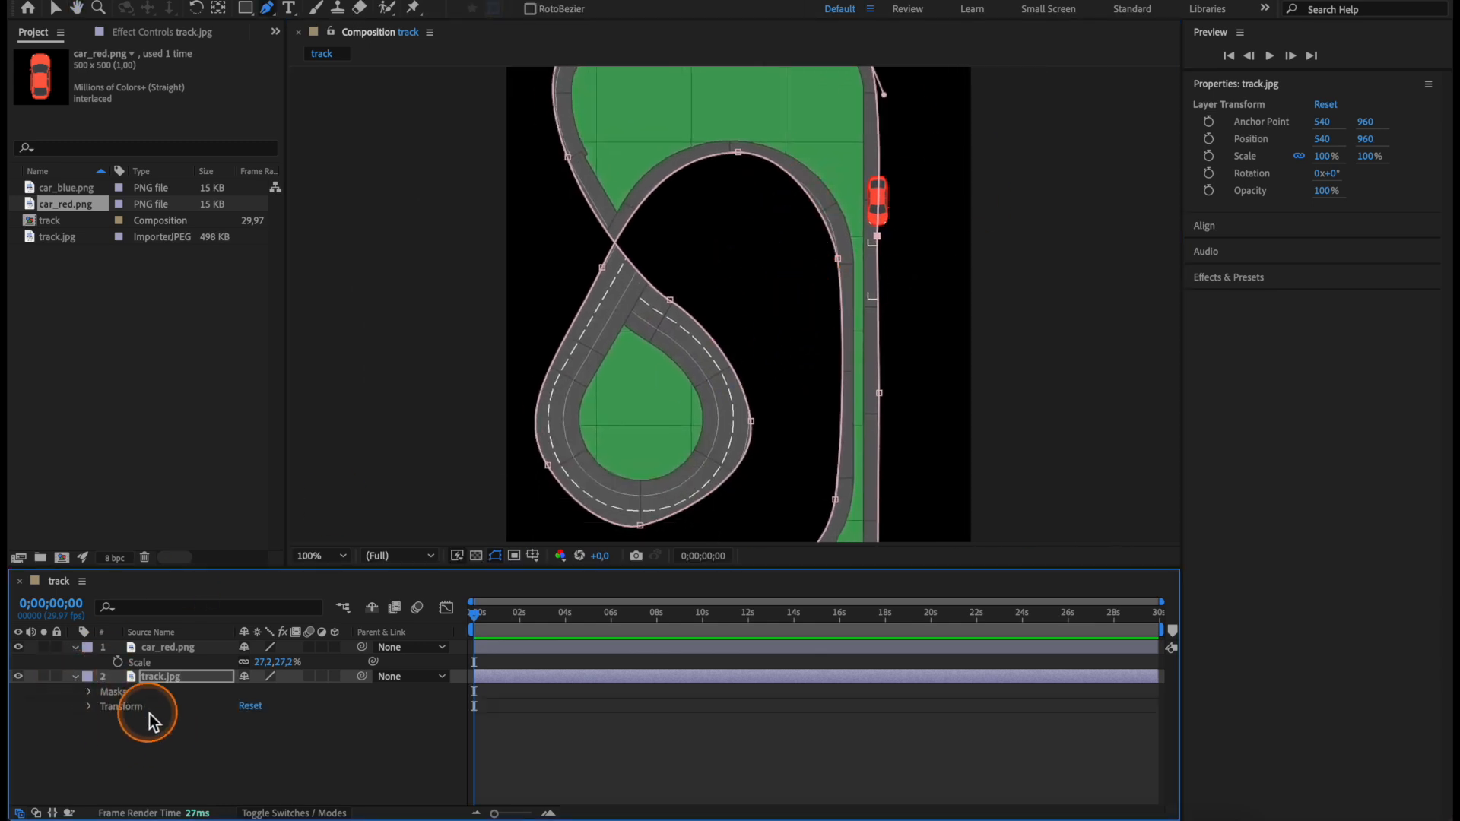
click(88, 694)
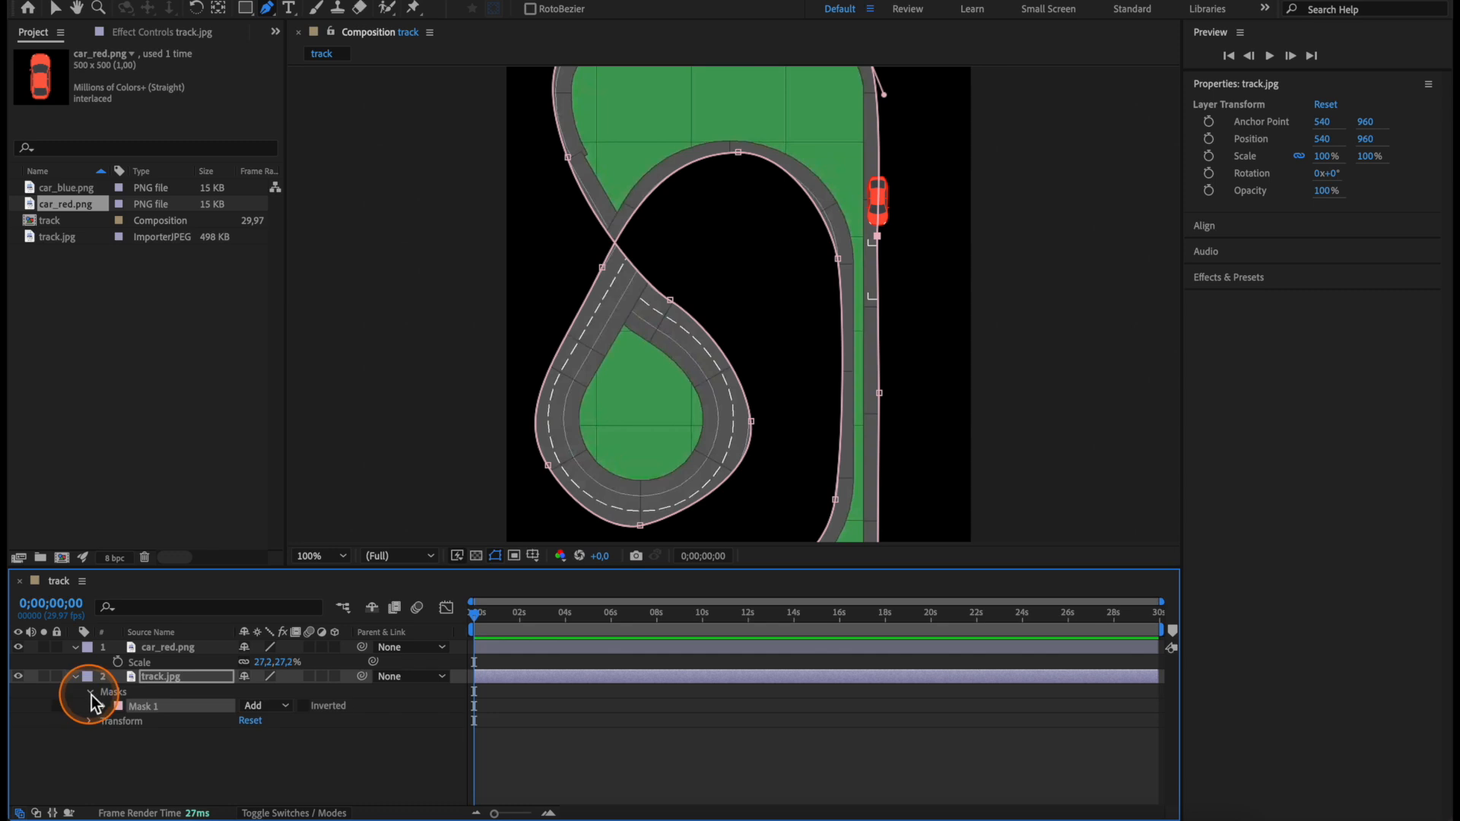
click(282, 708)
click(272, 690)
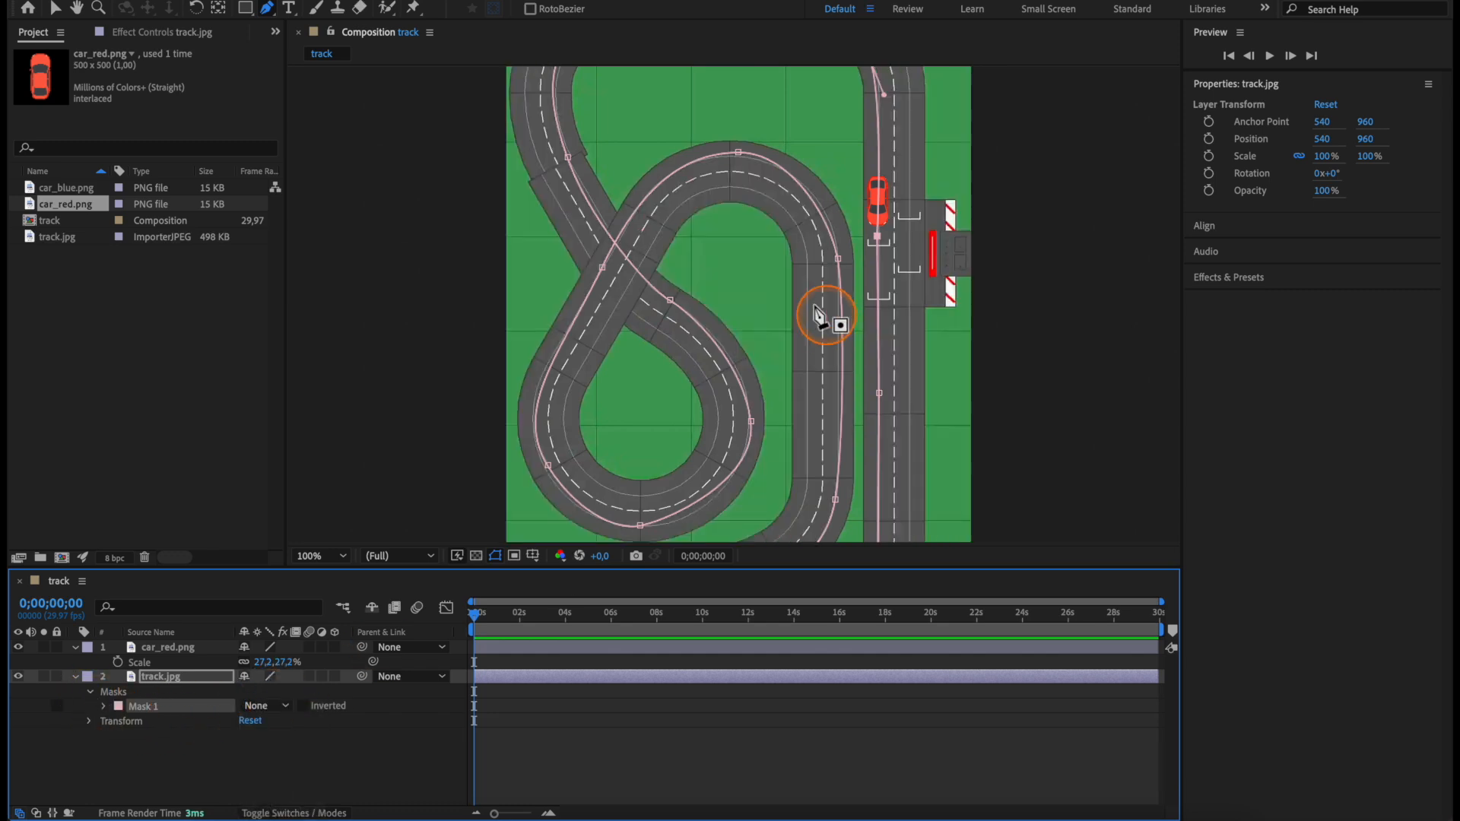
Copy the Mask Path of Mask 1 and paste it into the Position property of the car_red.png layer
click(105, 706)
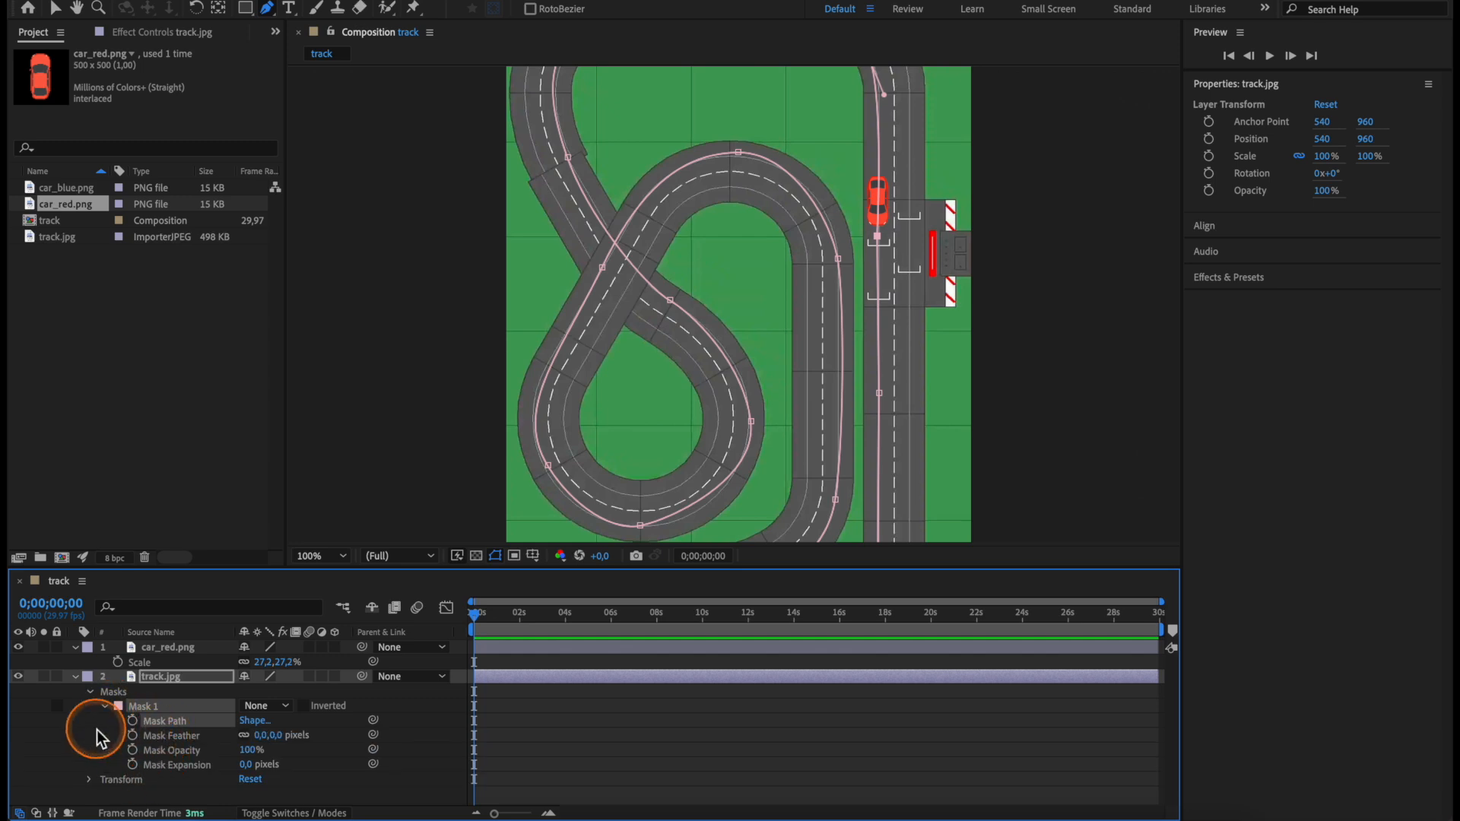
click(184, 731)
click(204, 721)
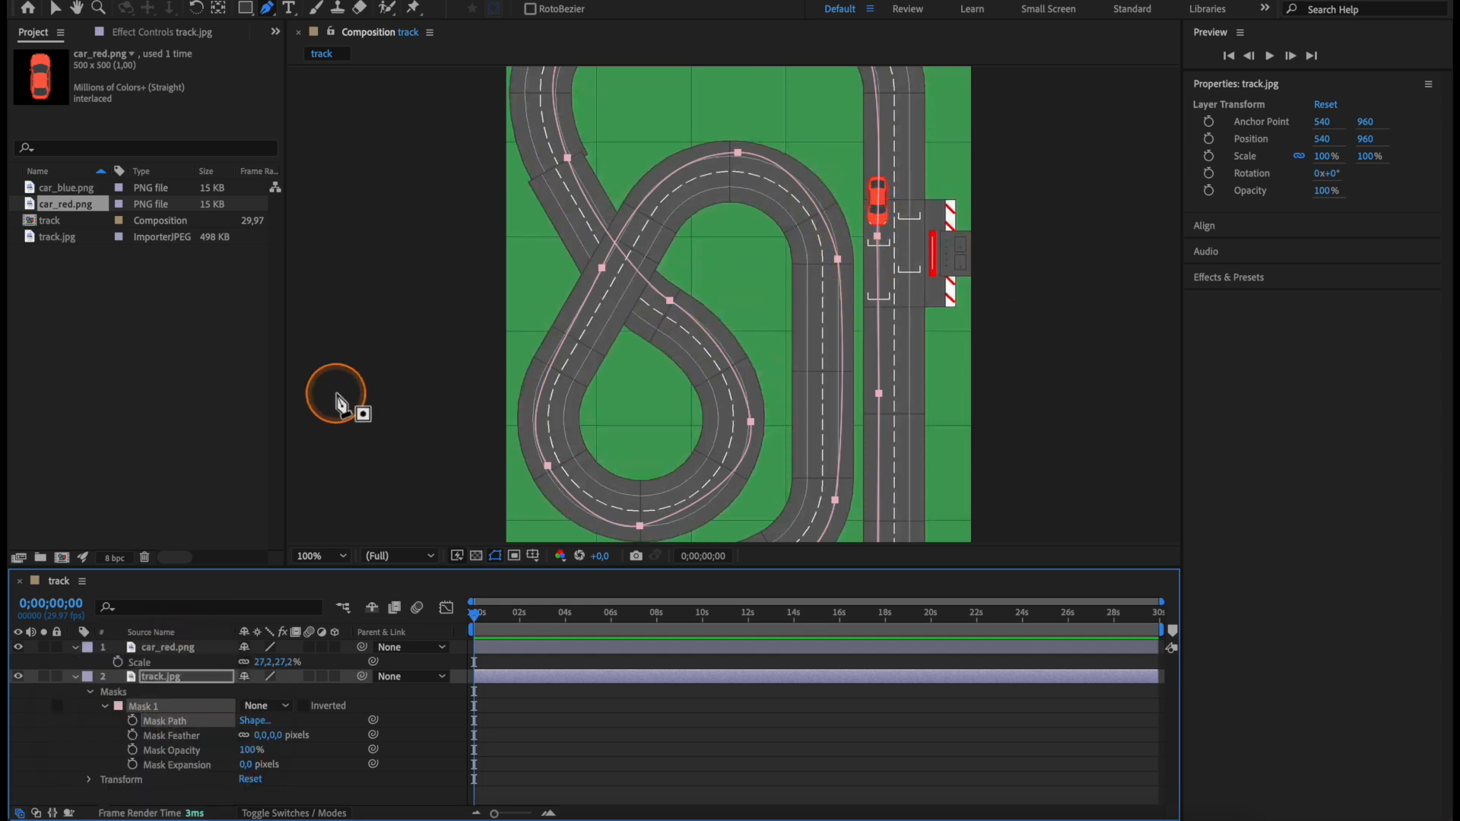
click(187, 647)
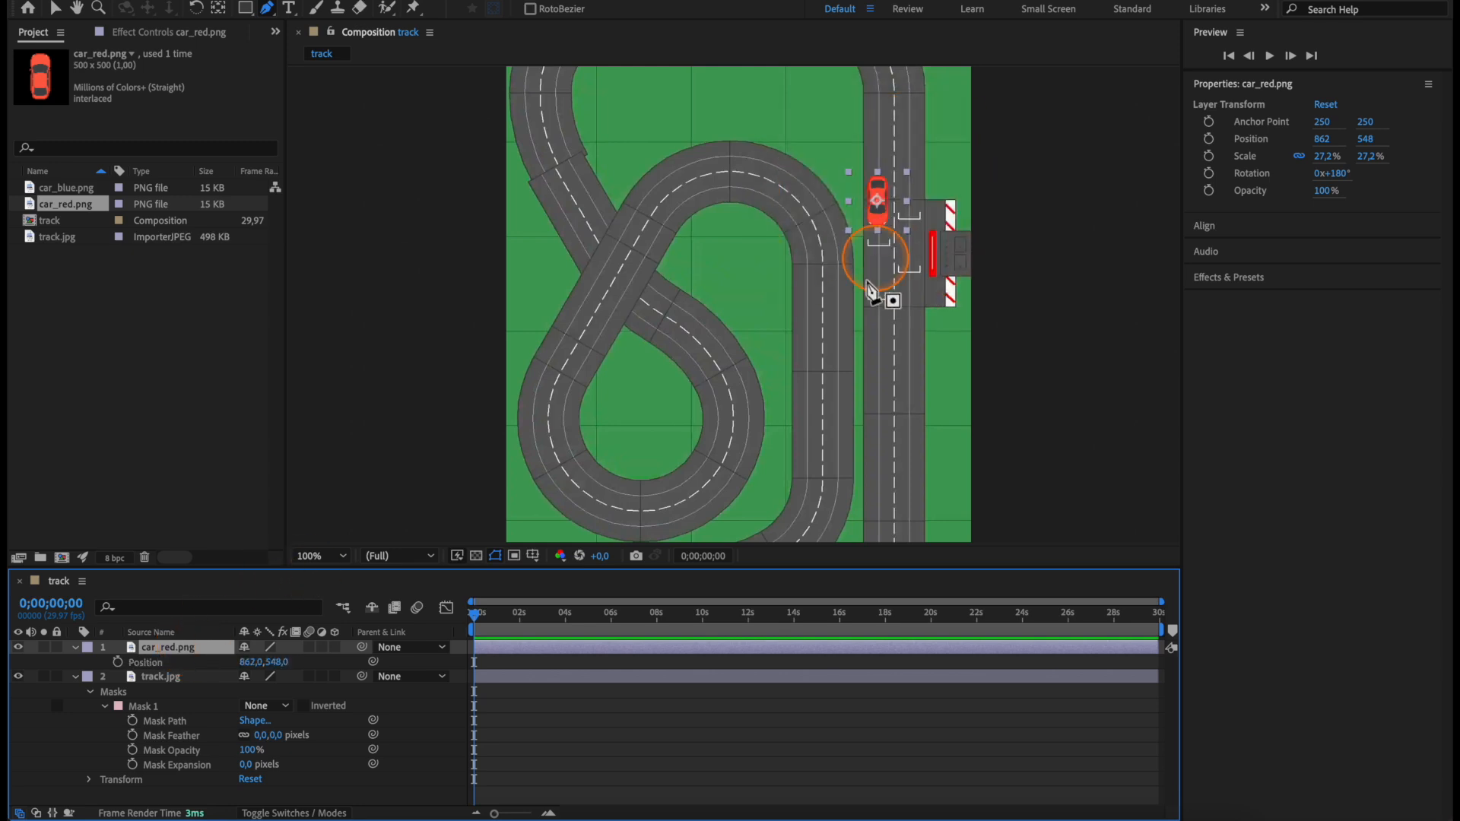
click(196, 661)
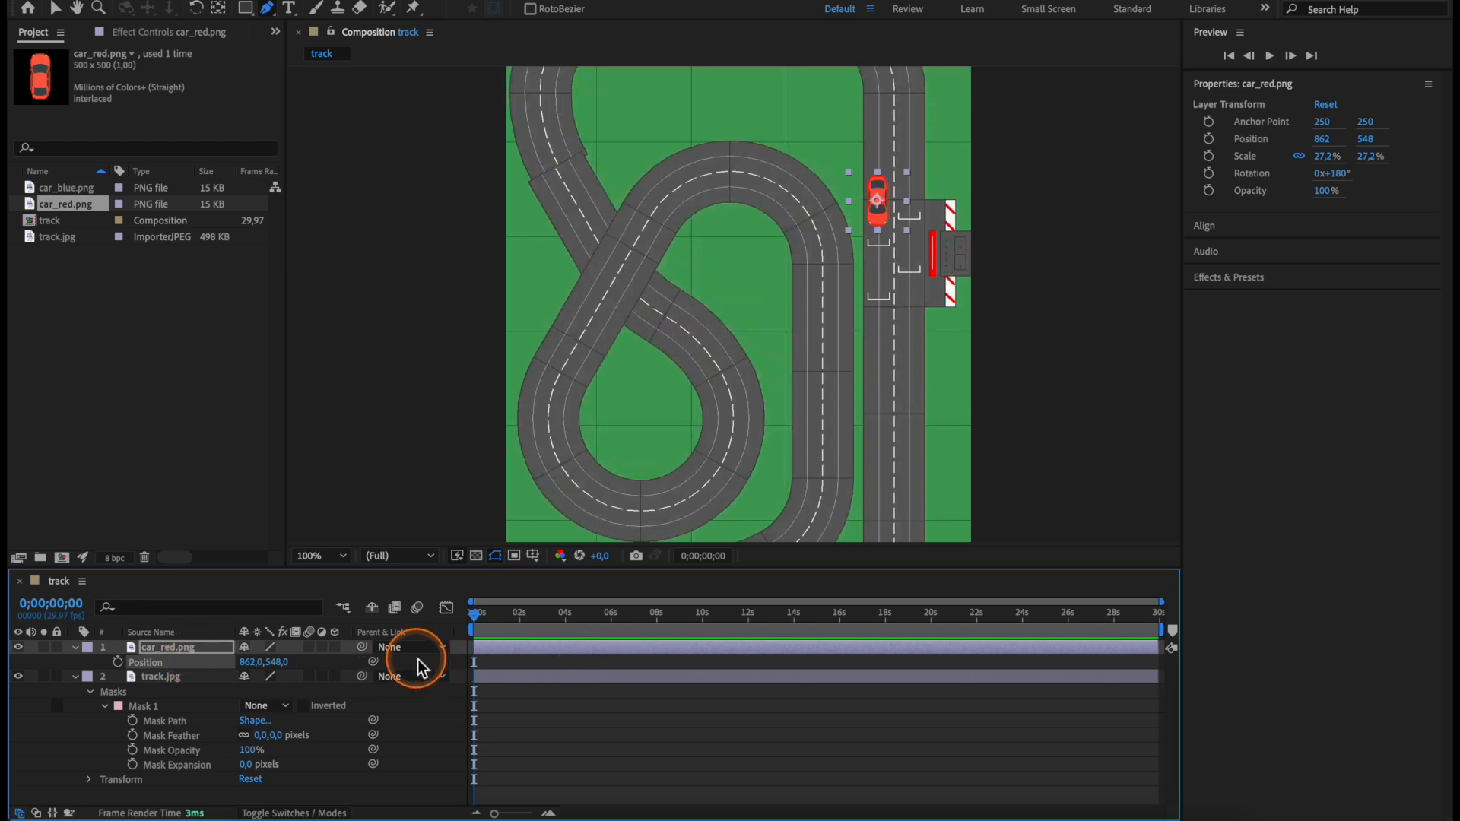
key(ctrl+v)
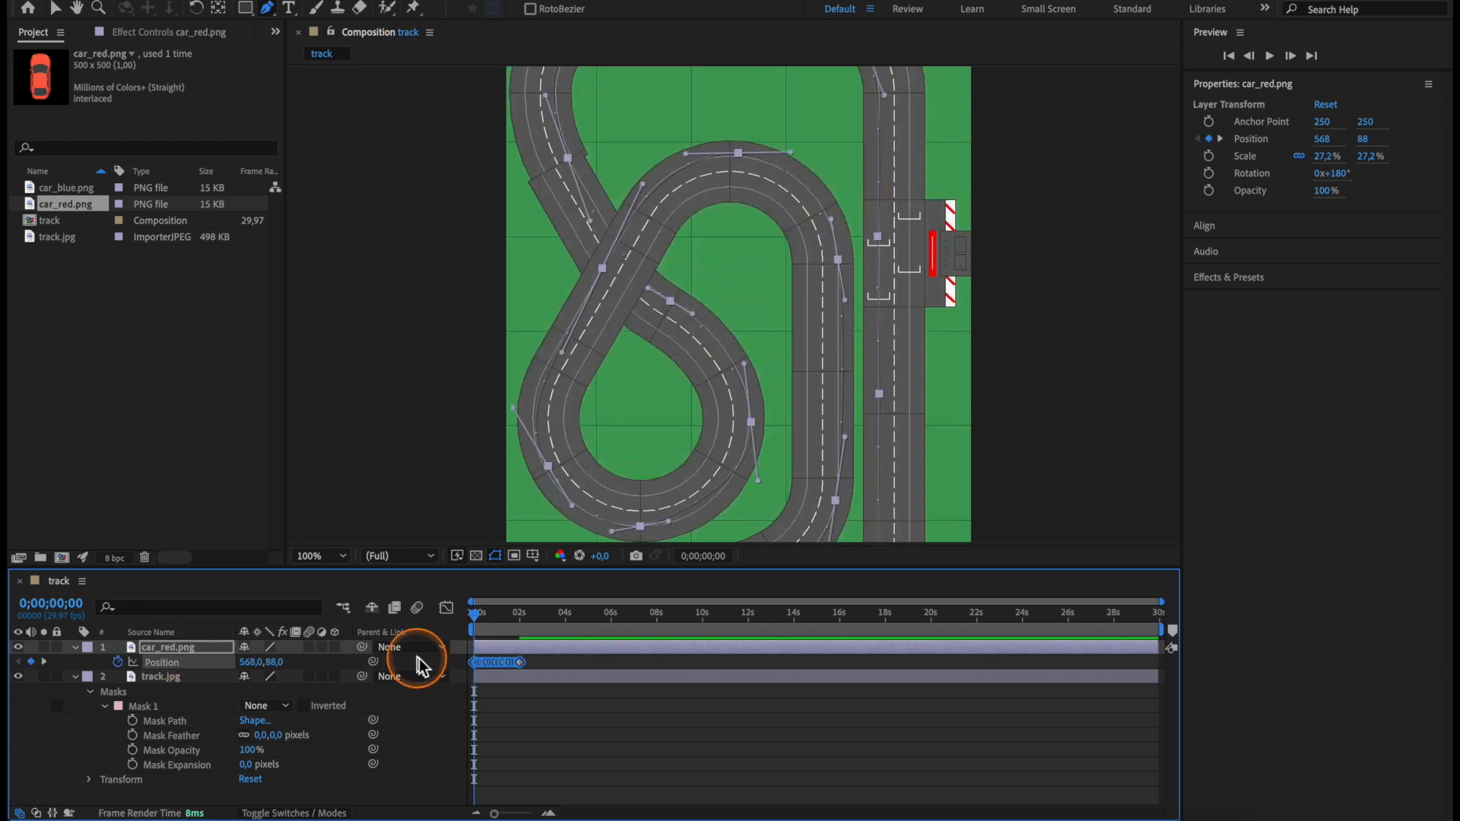
Preview the red car's motion along the whole track and return the playhead to the start
scroll(852, 267, down, 1)
key(space)
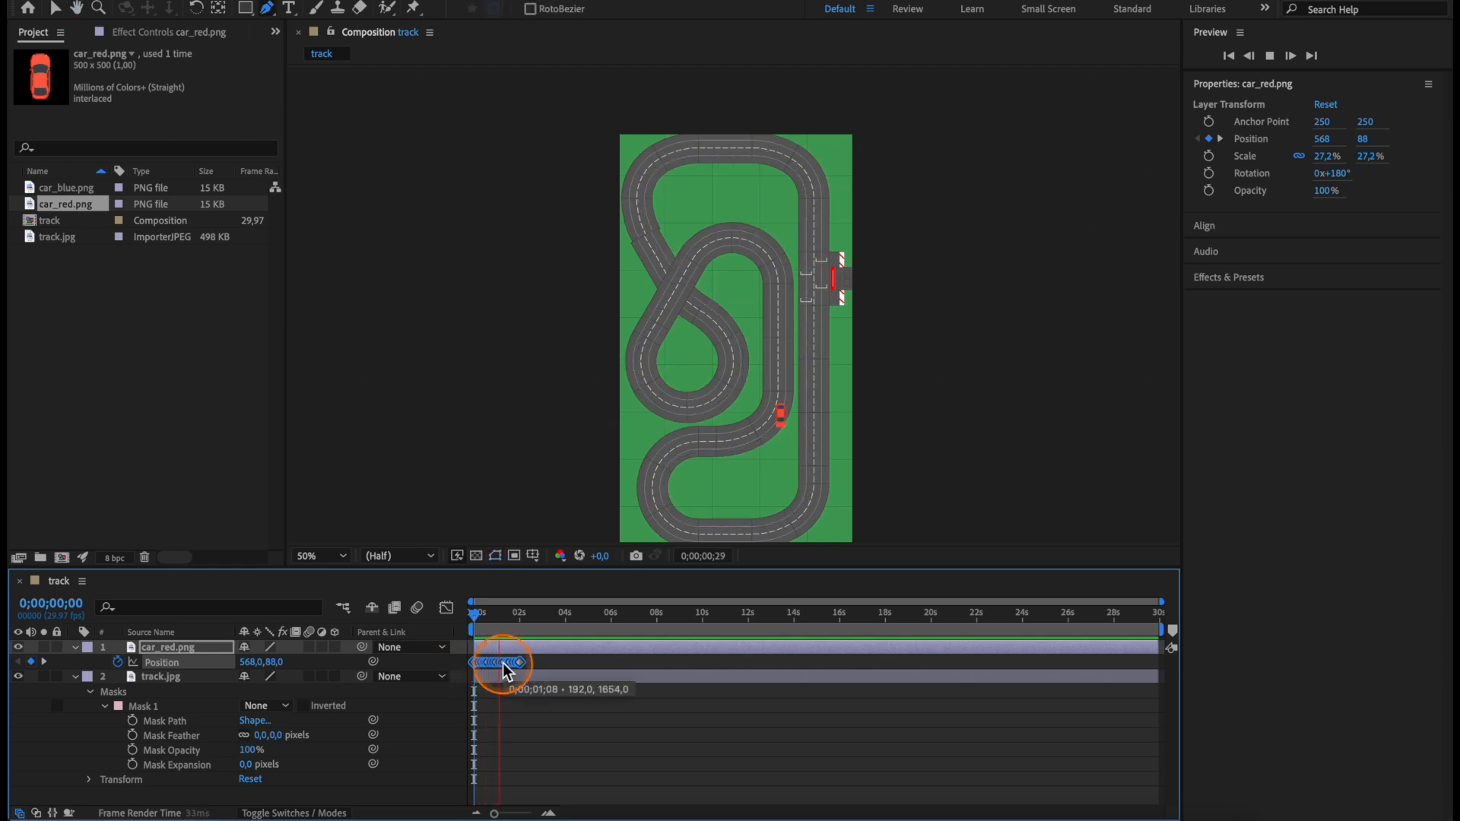
key(space)
drag(536, 616, 472, 621)
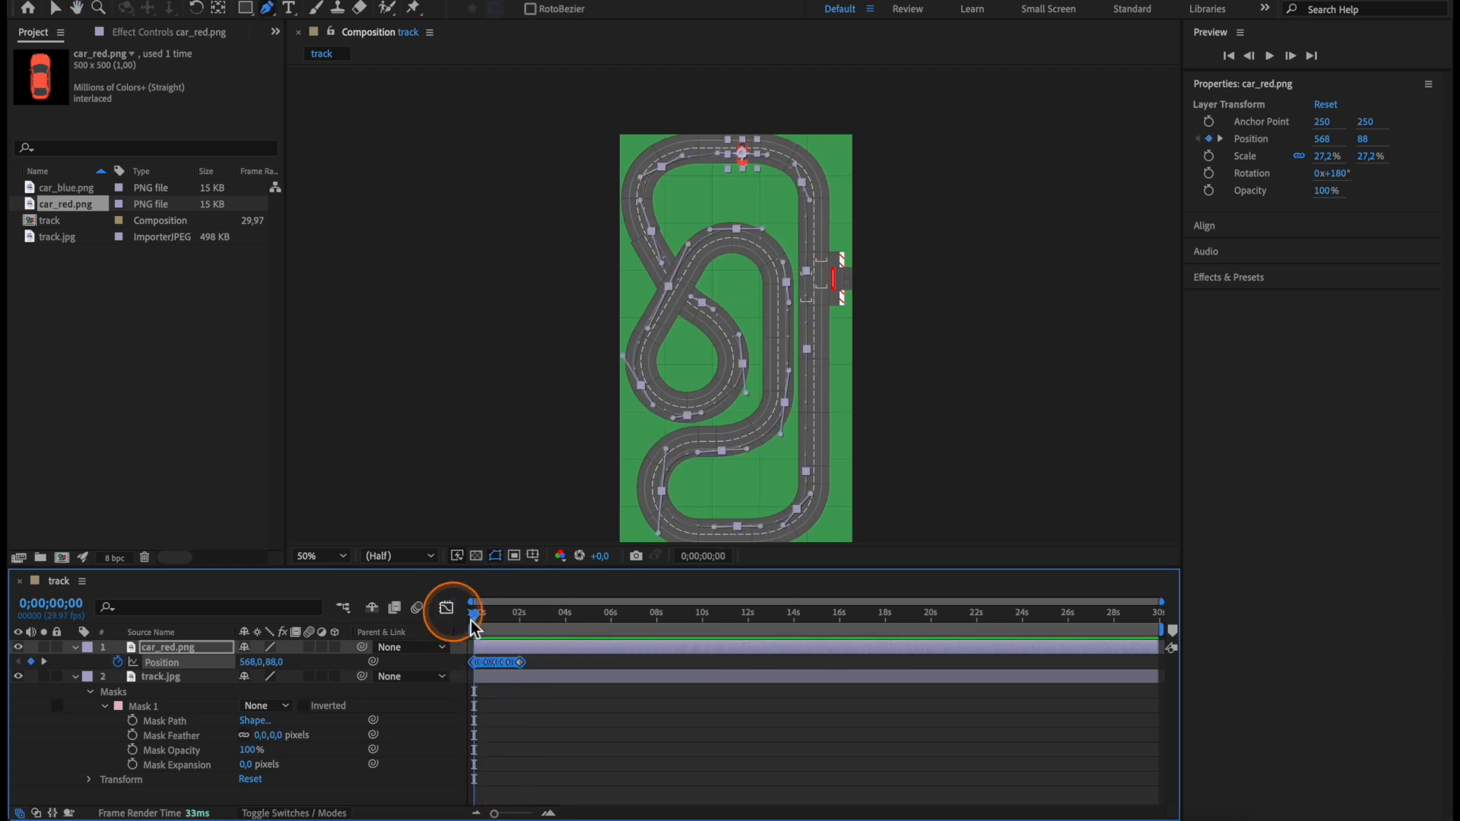
Stretch the car_red.png position keyframes so the last one falls at about 10 seconds, and preview the slower motion
click(547, 665)
drag(523, 669, 711, 665)
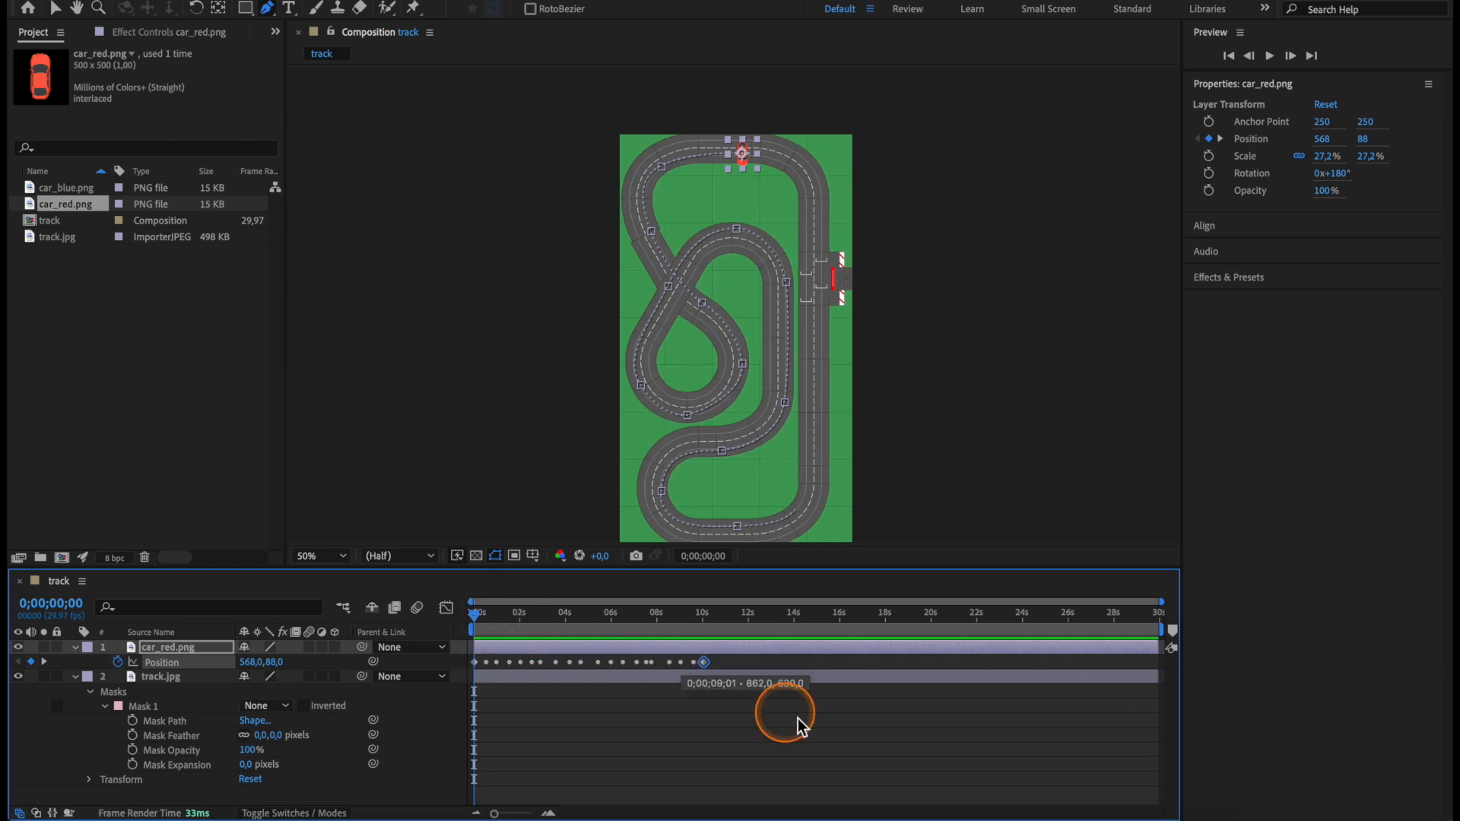
key(space)
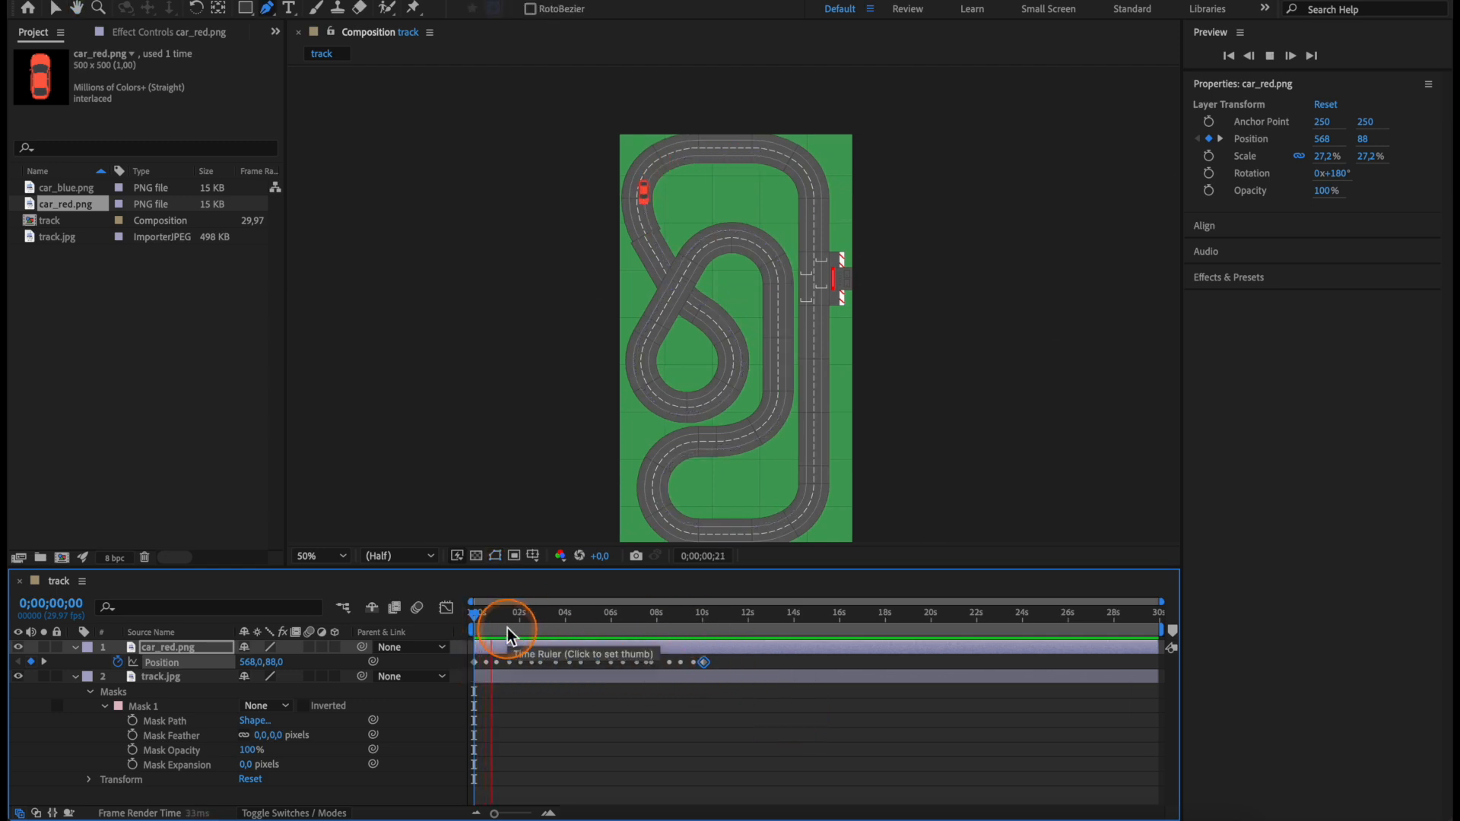
Select all position keyframes of the car_red.png layer and apply Time-Reverse Keyframes
drag(508, 628, 554, 606)
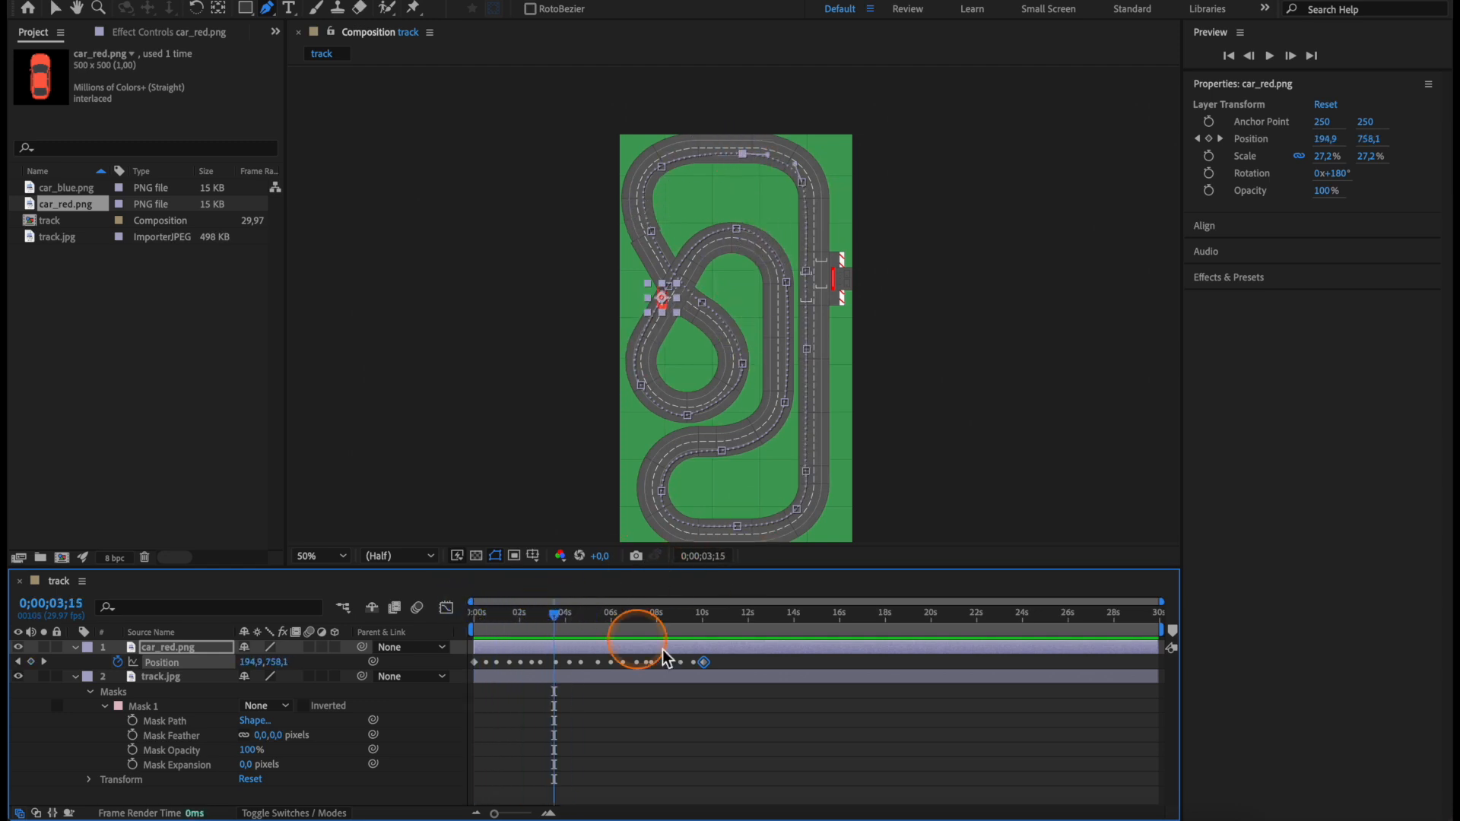
drag(739, 665, 466, 665)
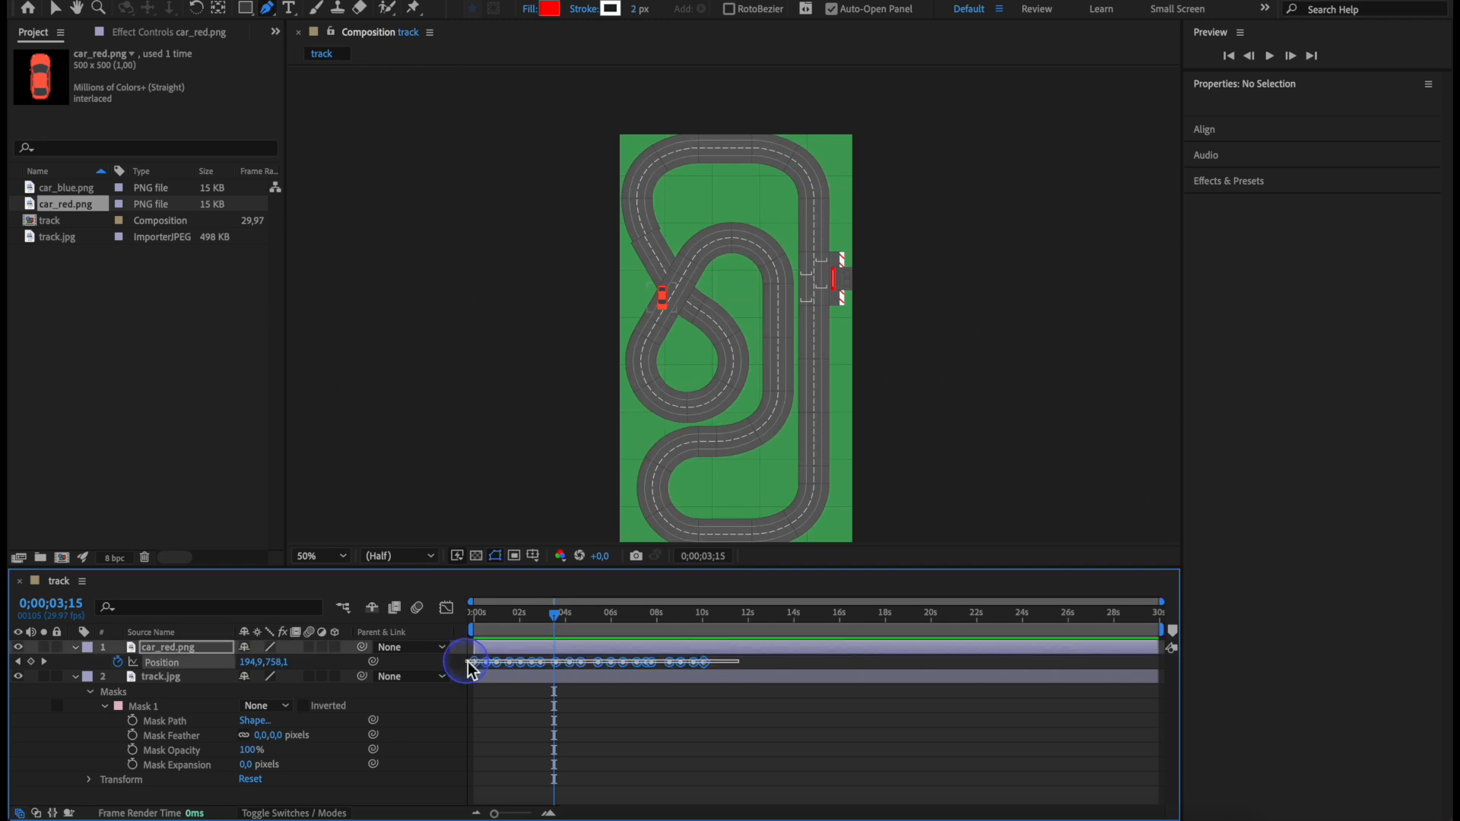
right_click(583, 662)
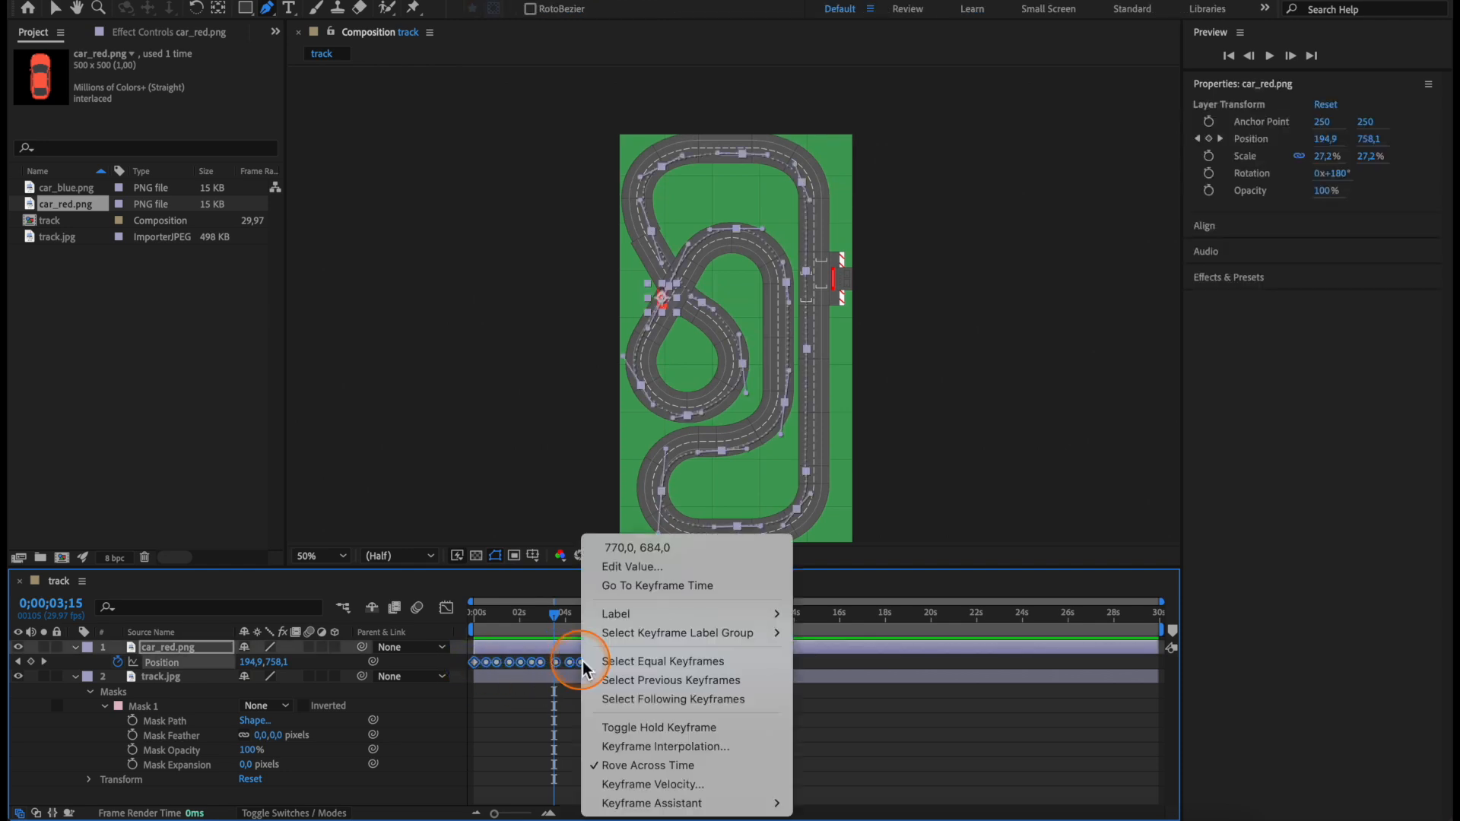
click(658, 804)
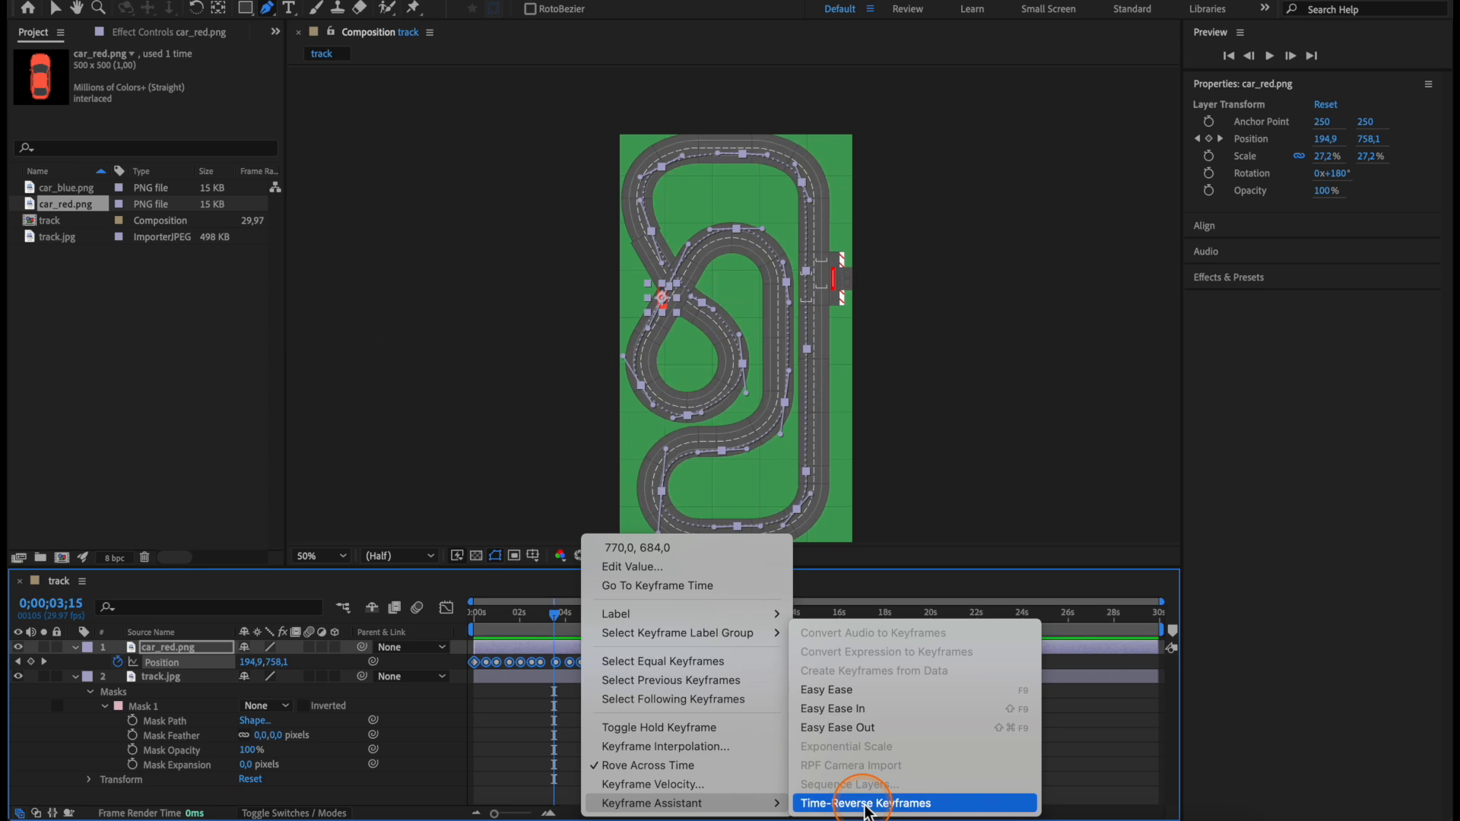
click(865, 804)
Preview the red car's reversed motion from the start of the composition
click(545, 618)
drag(545, 617, 457, 616)
key(space)
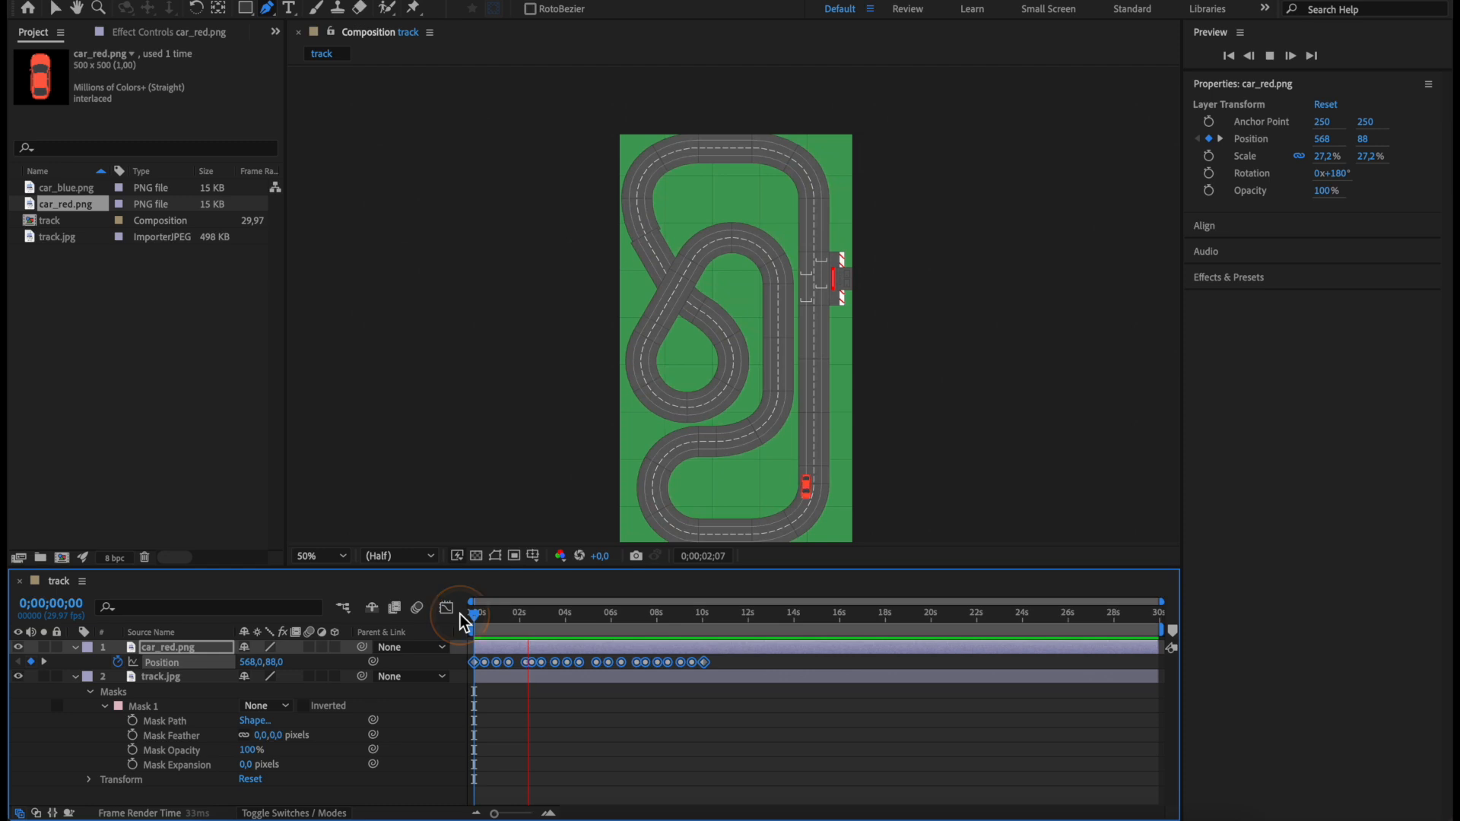
click(762, 483)
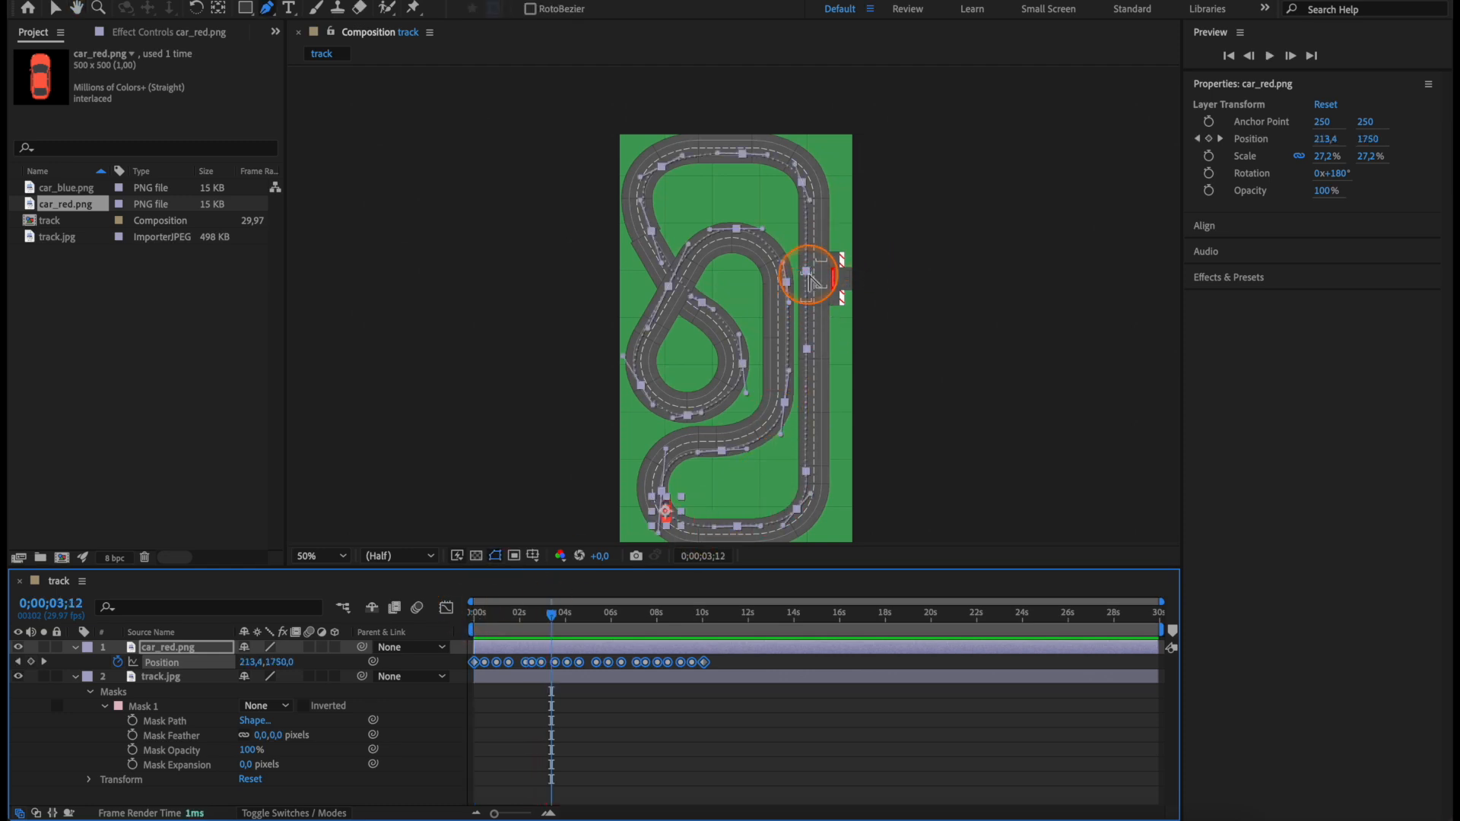
Delete the car_red.png position keyframes and undo back to the state before the mask path was pasted
key(Delete)
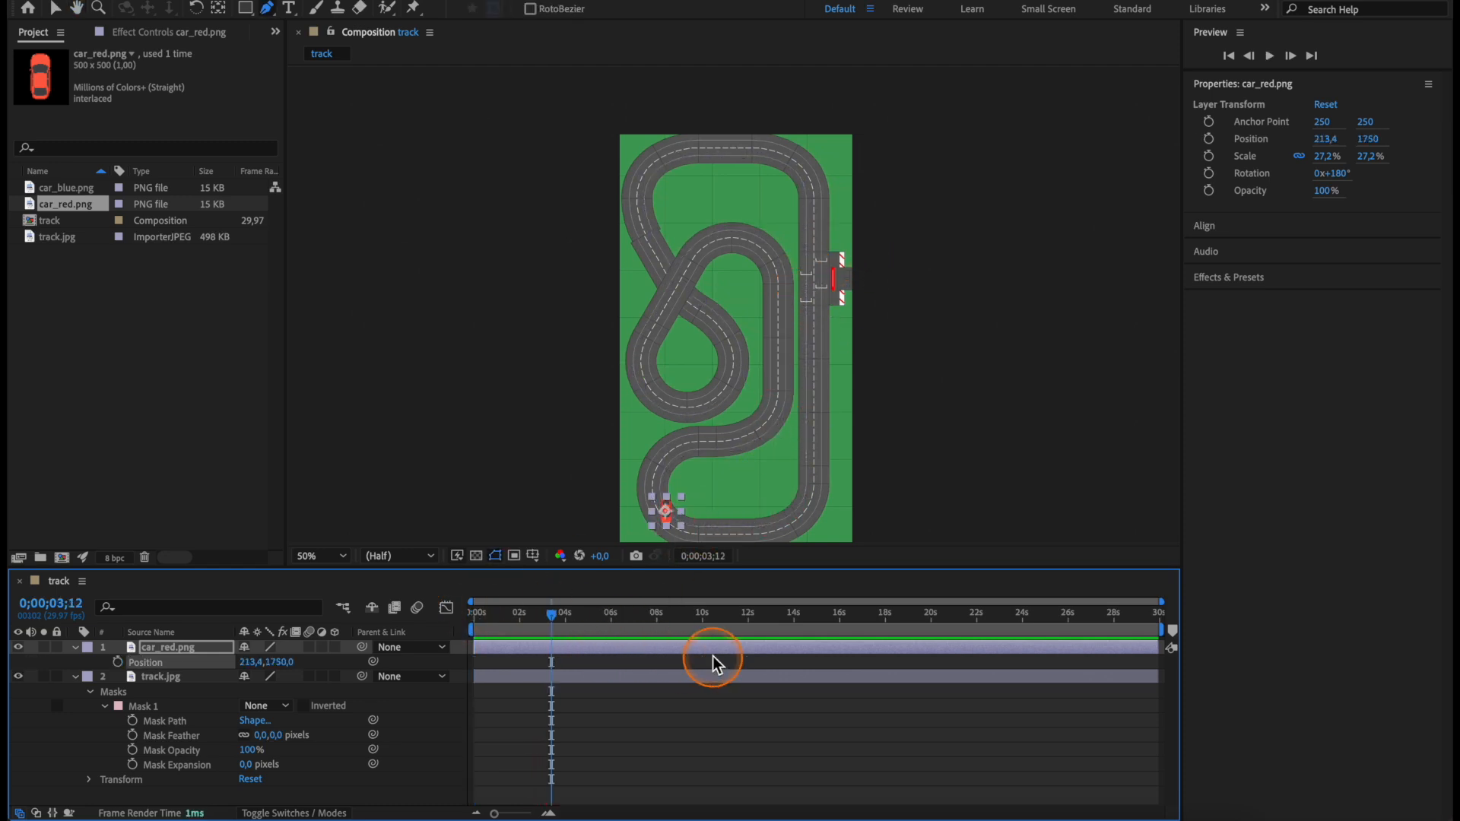
key(super+z)
key(super+z)
key(super+z)
key(super+z)
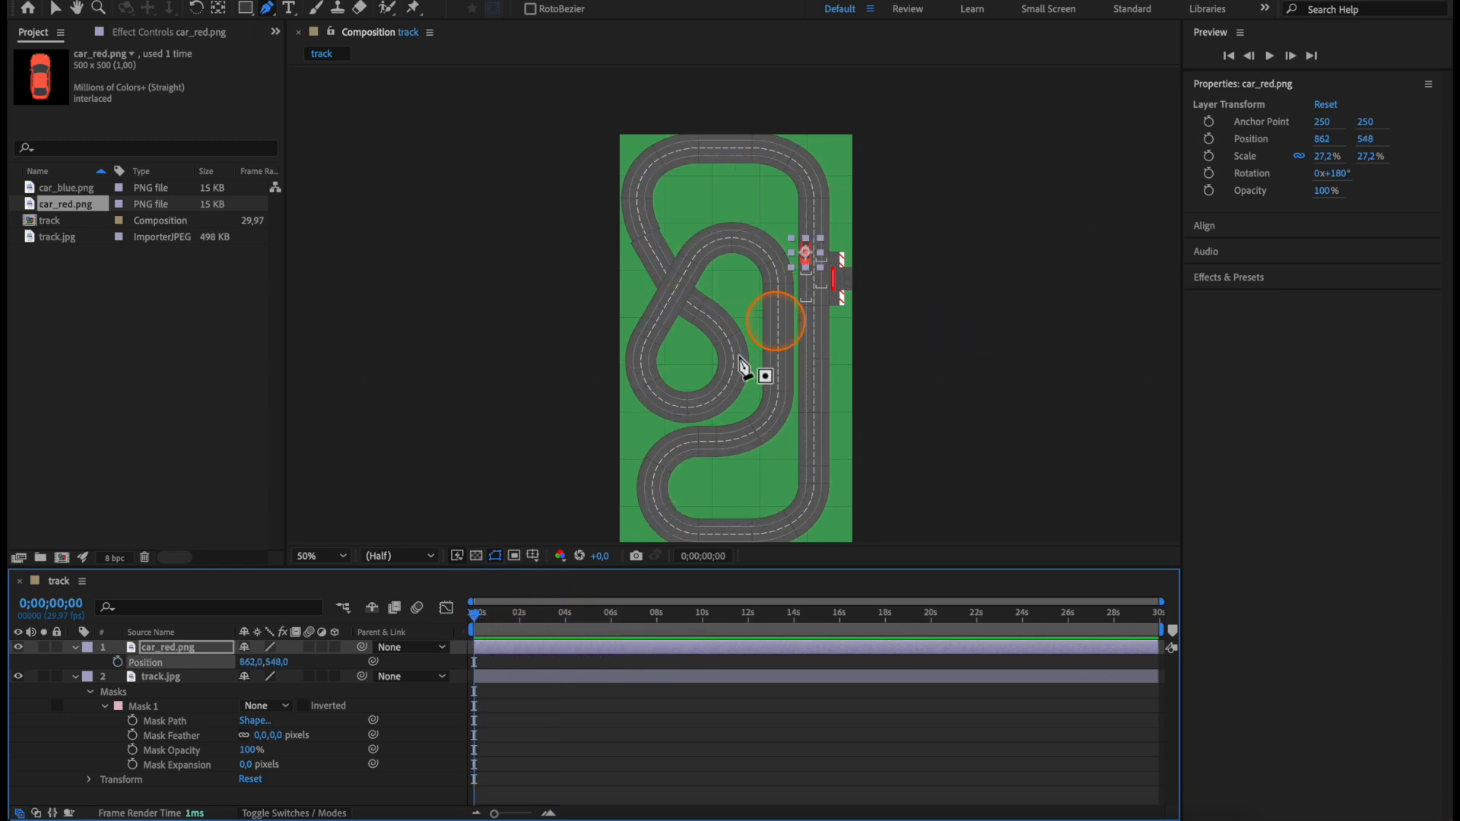
Set the Mask 1 vertex on the starting grid beside the red car as the path's first vertex
click(160, 723)
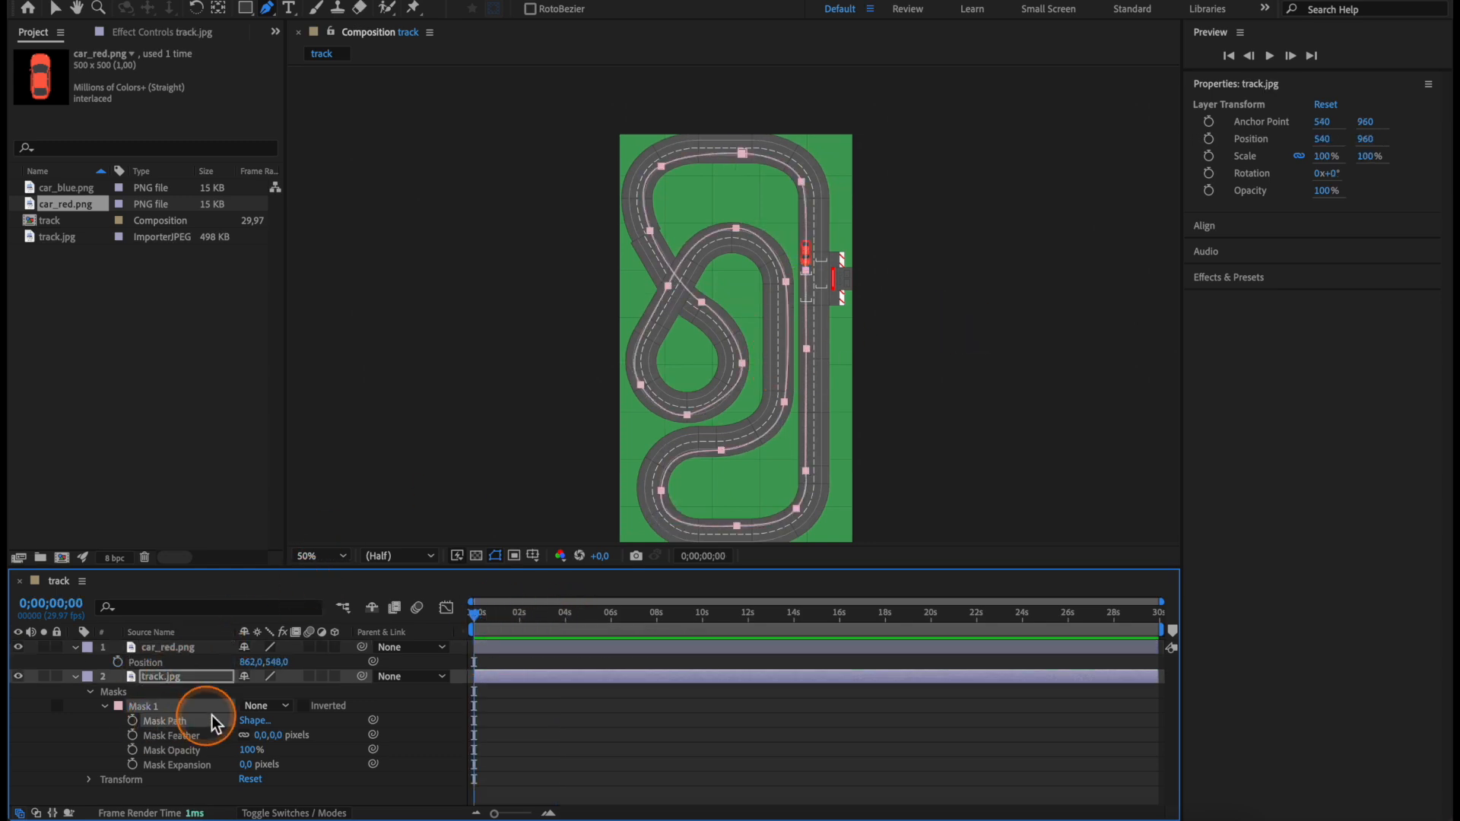
key(period)
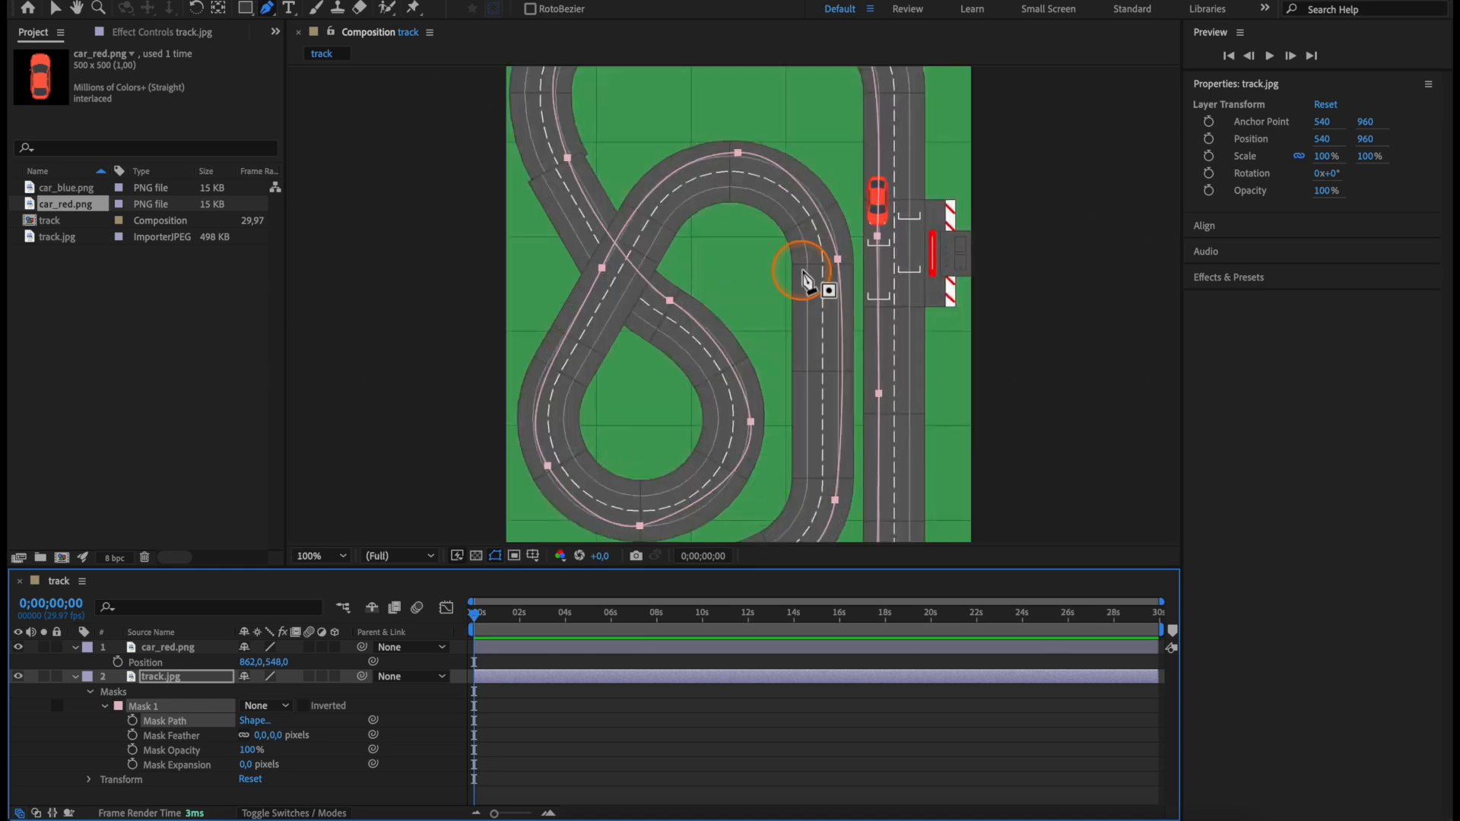
click(878, 244)
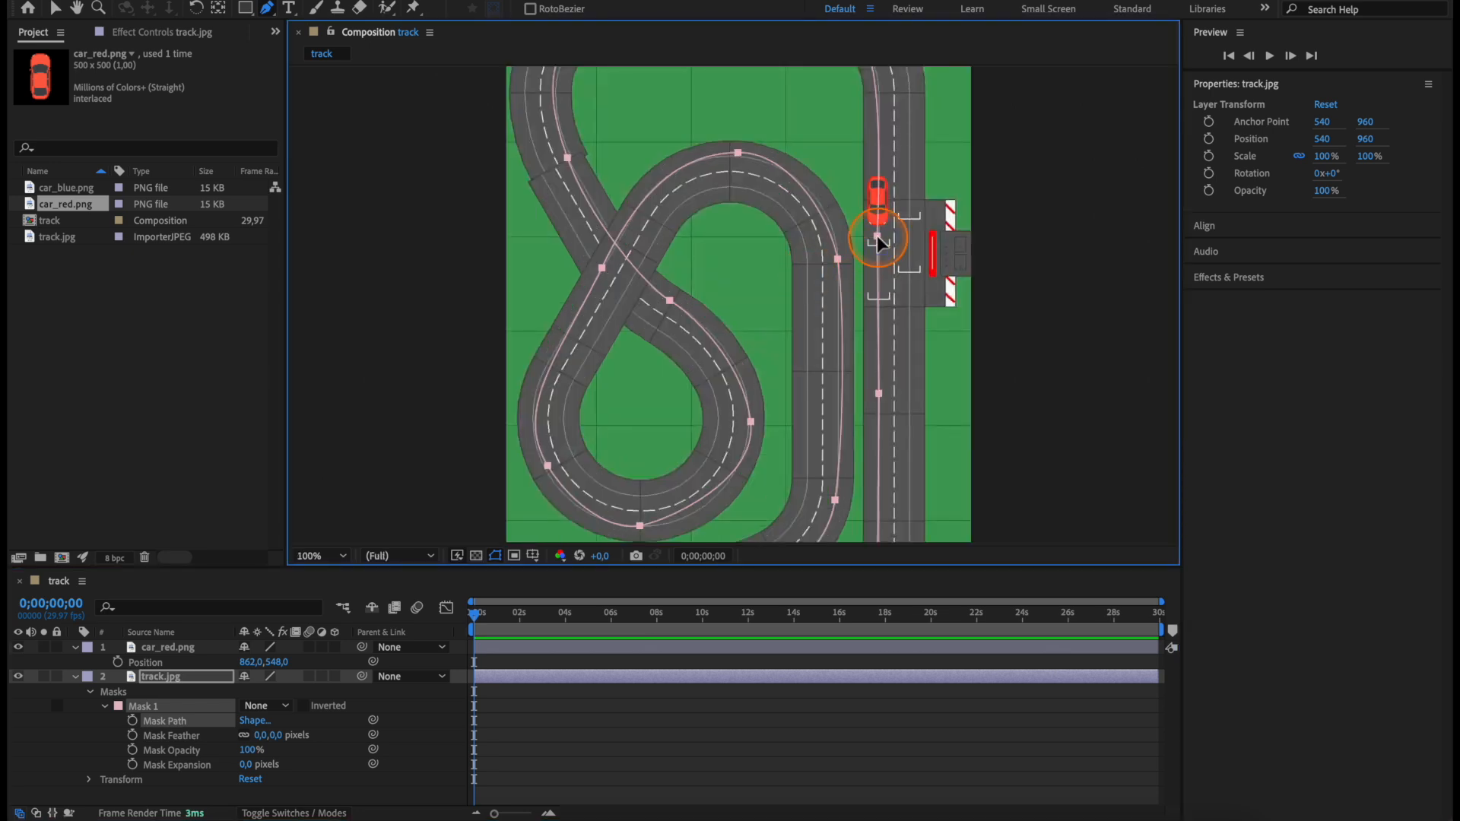
click(55, 8)
click(876, 238)
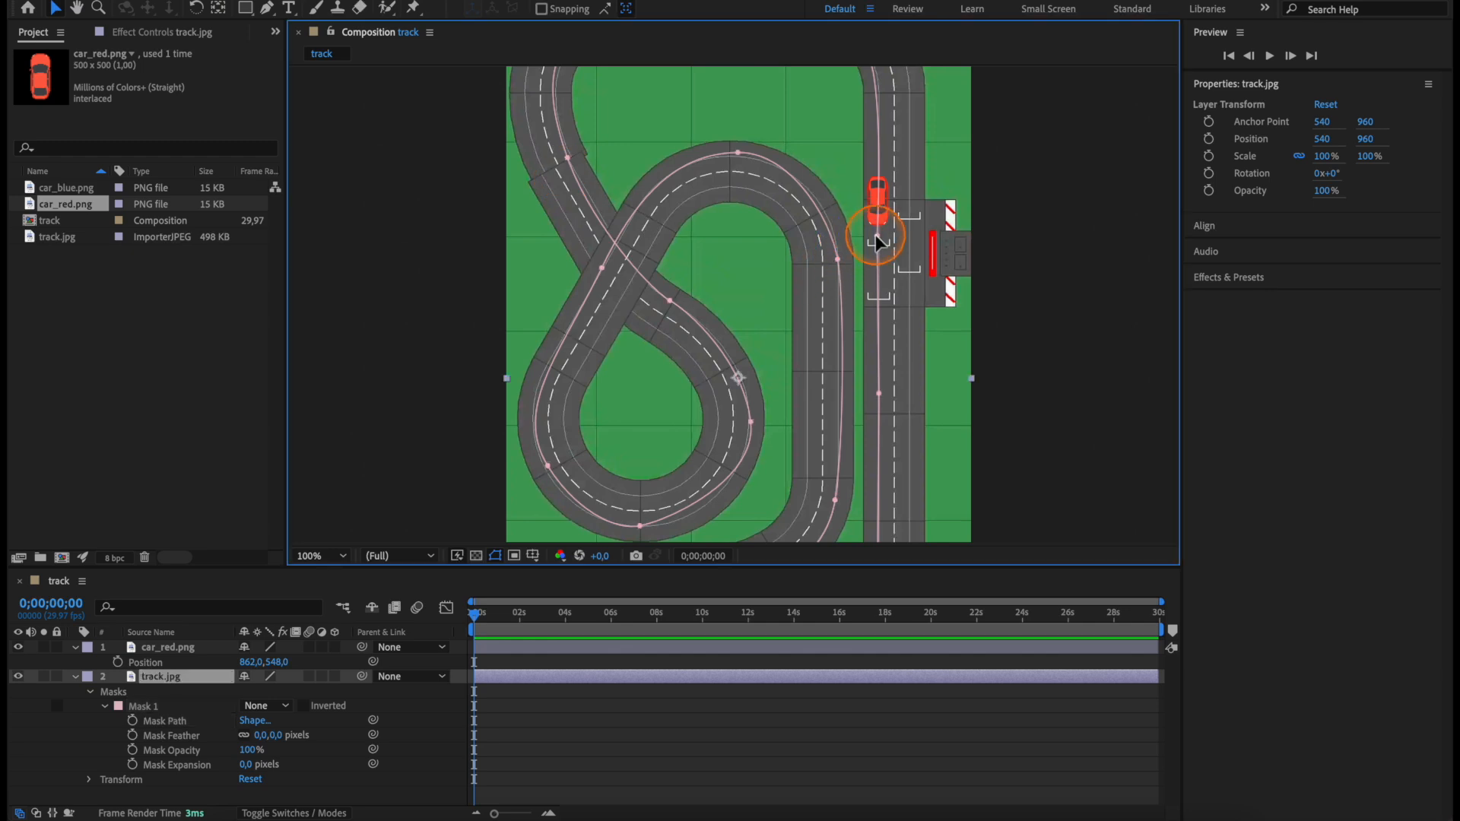
right_click(879, 242)
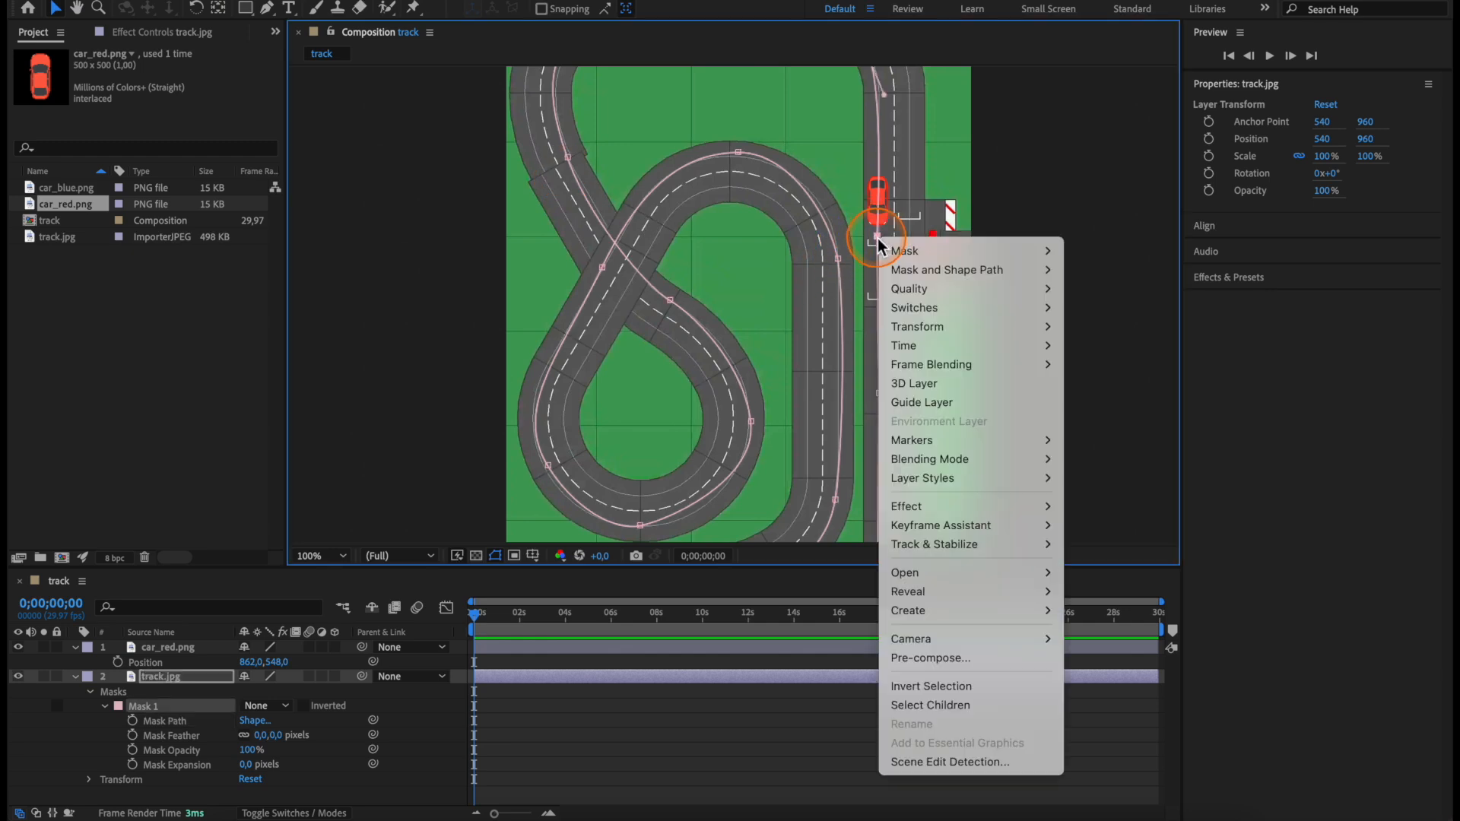
click(965, 261)
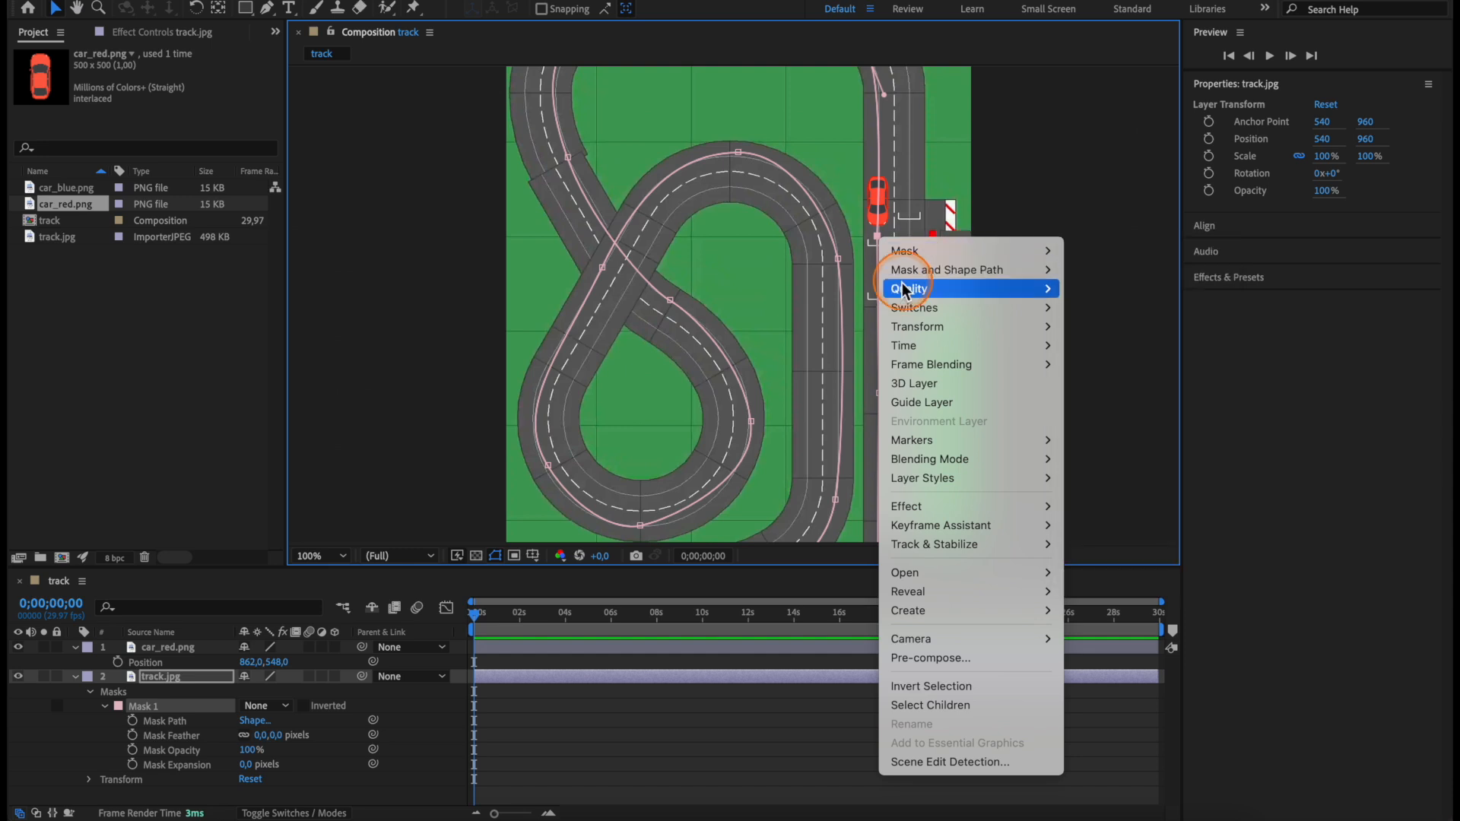
click(950, 270)
click(1156, 282)
click(1142, 396)
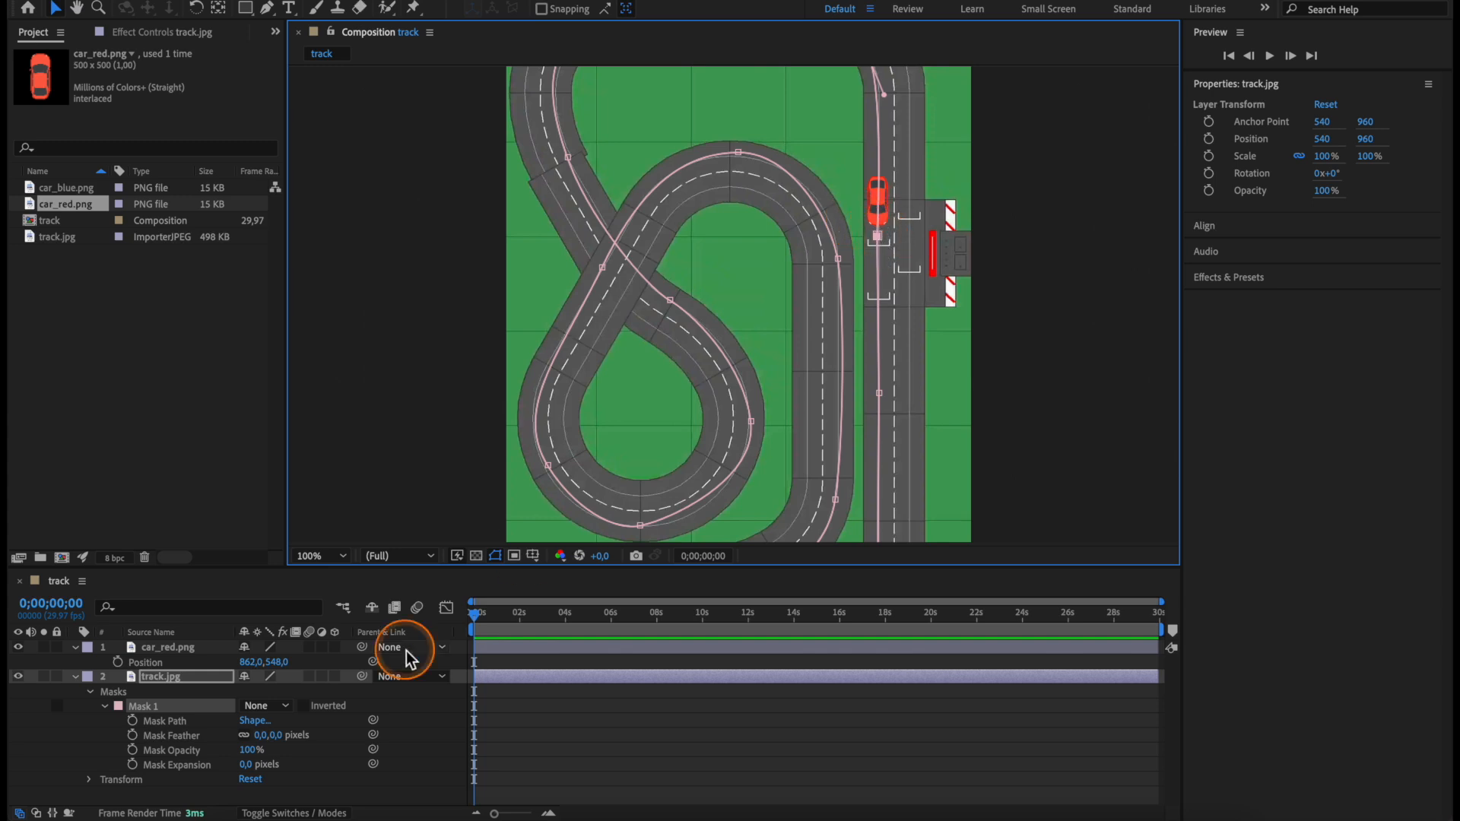
Copy the Mask Path of Mask 1 again and paste it into the Position property of the car_red.png layer
click(97, 724)
click(173, 722)
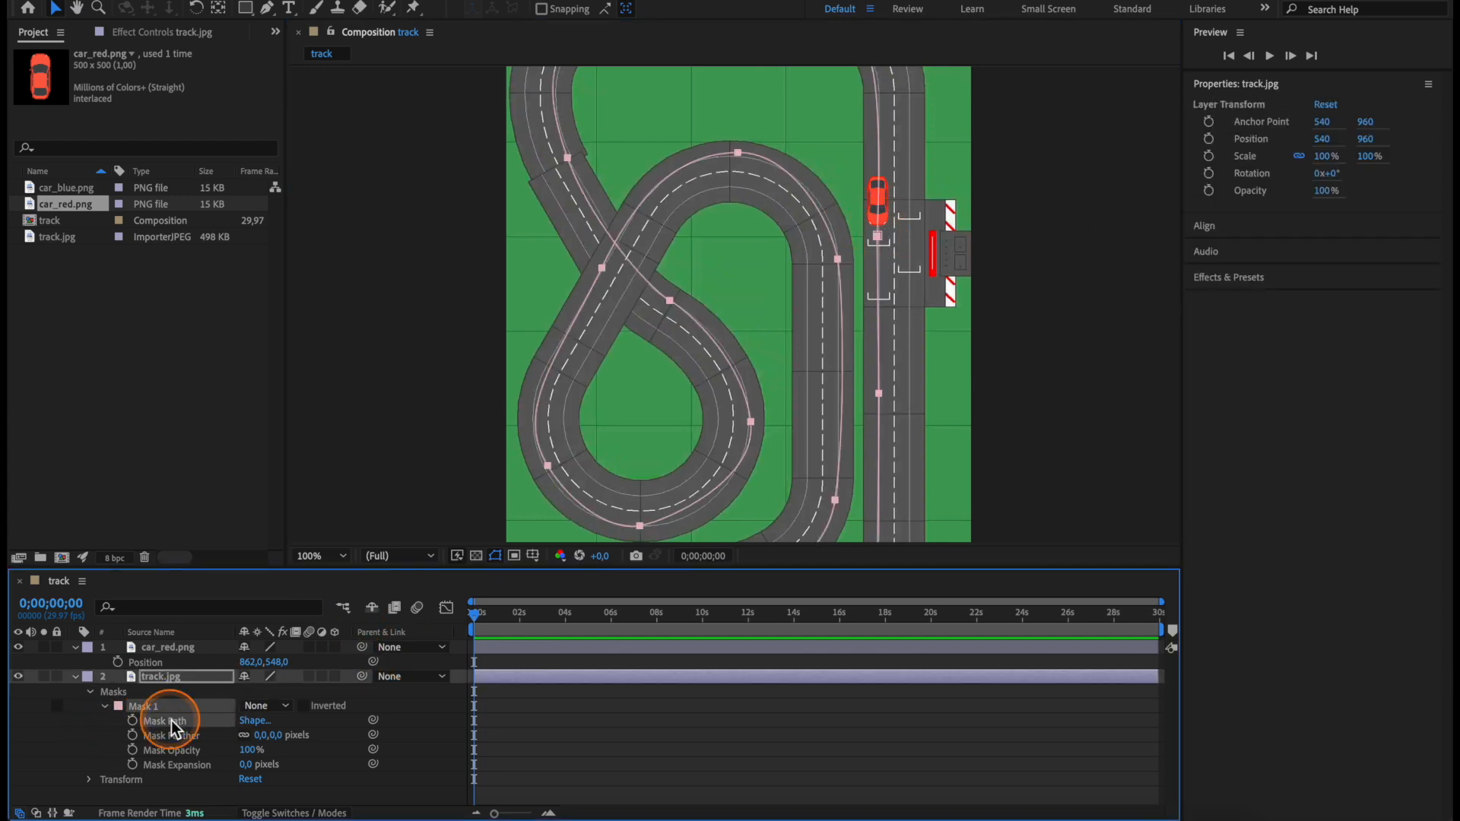
click(182, 663)
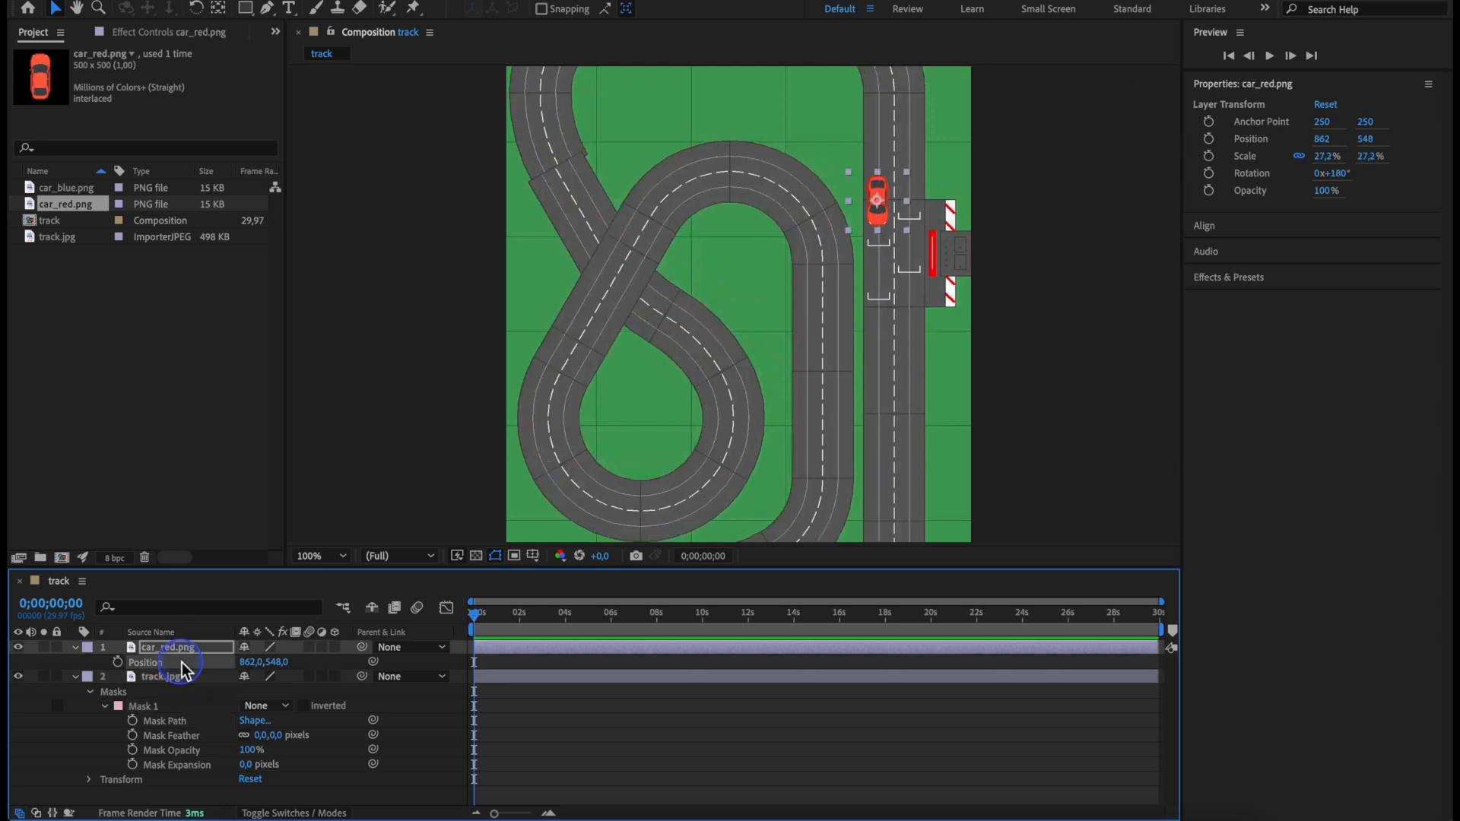
key(ctrl+v)
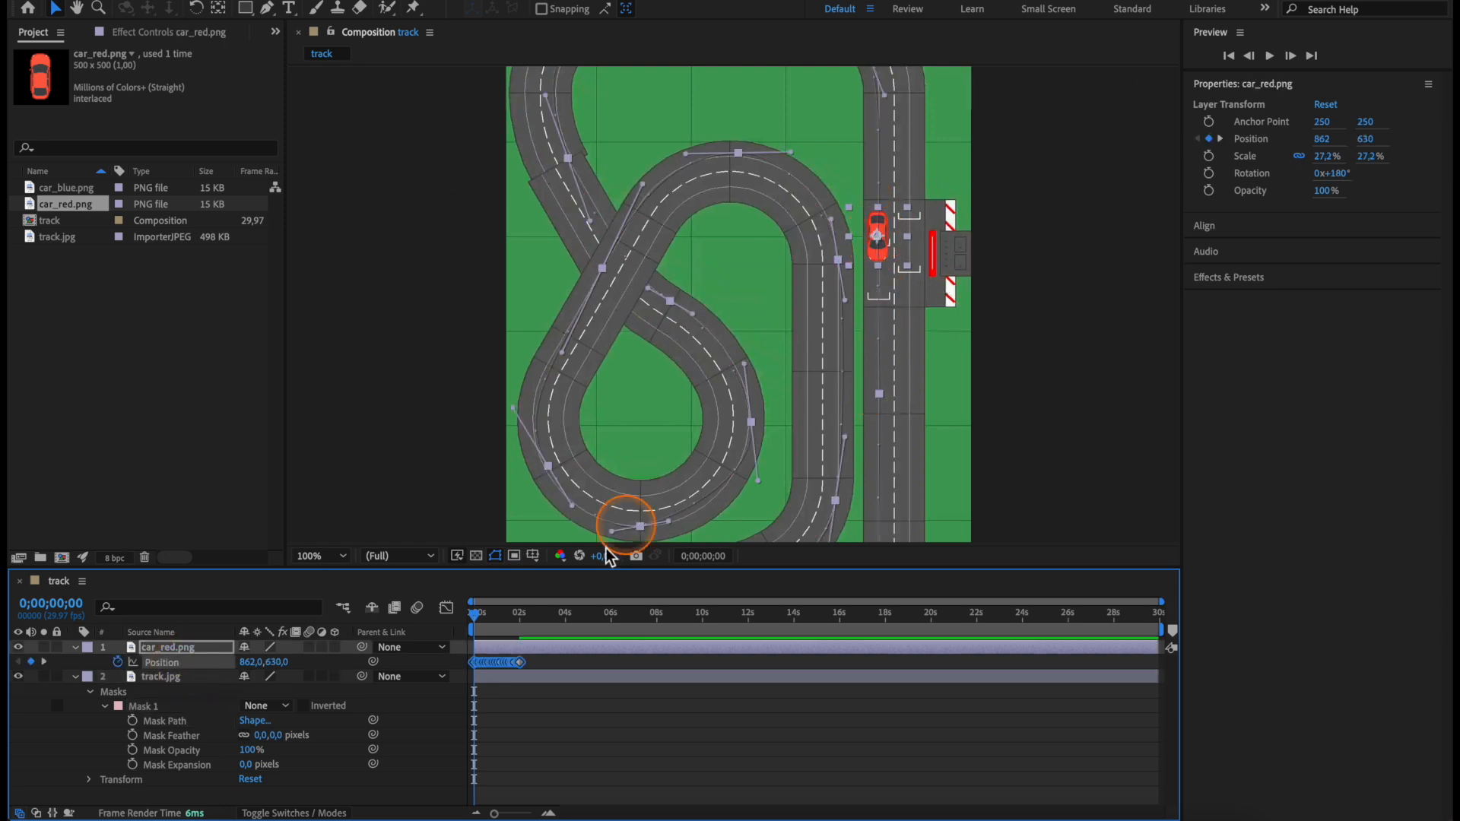
Stretch the pasted car_red.png position keyframes so the last one falls at about 9 seconds, and check the motion
click(551, 663)
drag(523, 667, 672, 659)
key(space)
drag(493, 617, 440, 619)
Time-reverse all position keyframes of the car_red.png layer so the car drives the other way
drag(707, 666, 466, 671)
right_click(578, 668)
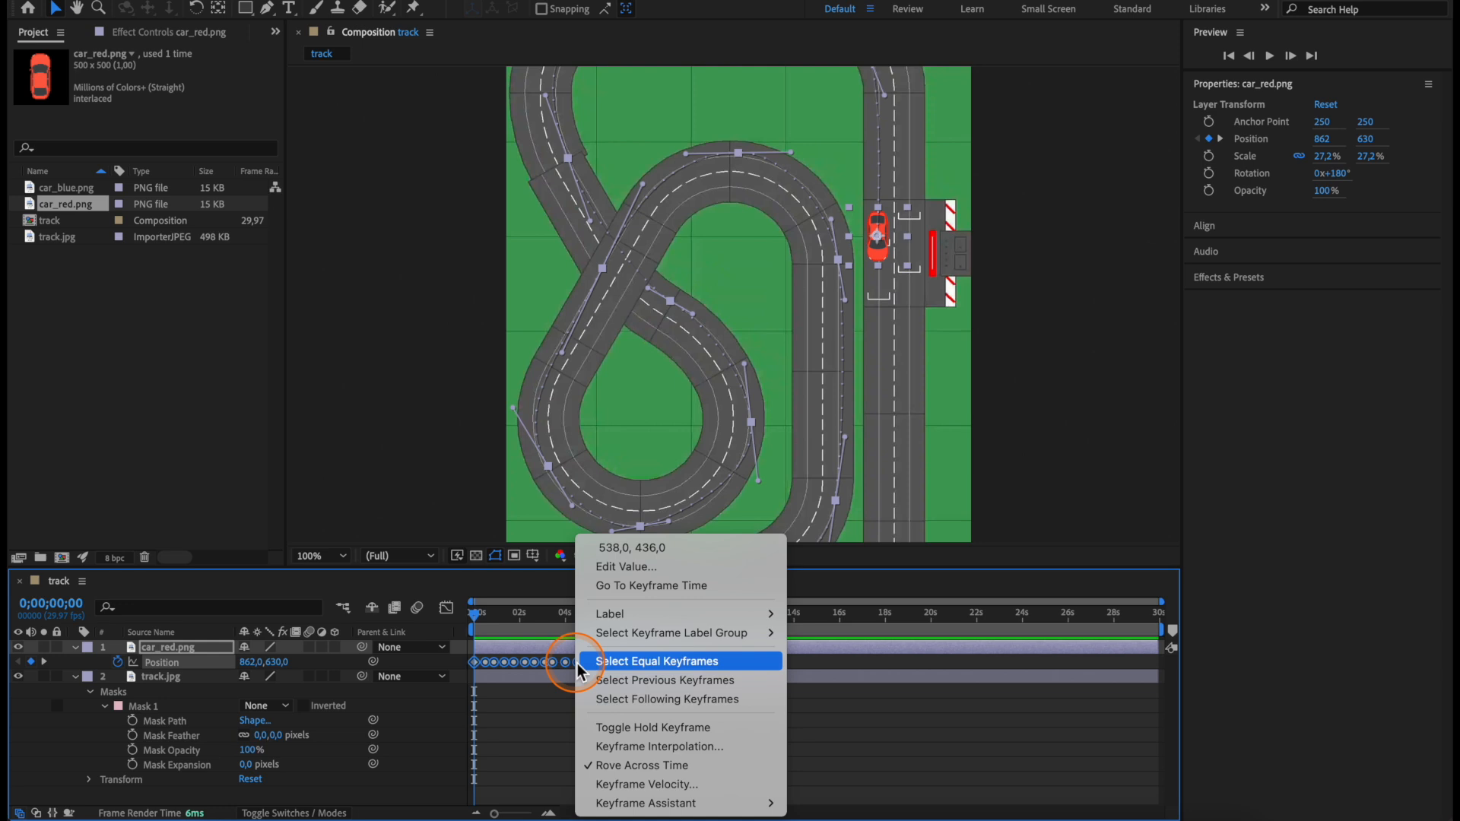
mouse_move(669, 802)
click(869, 803)
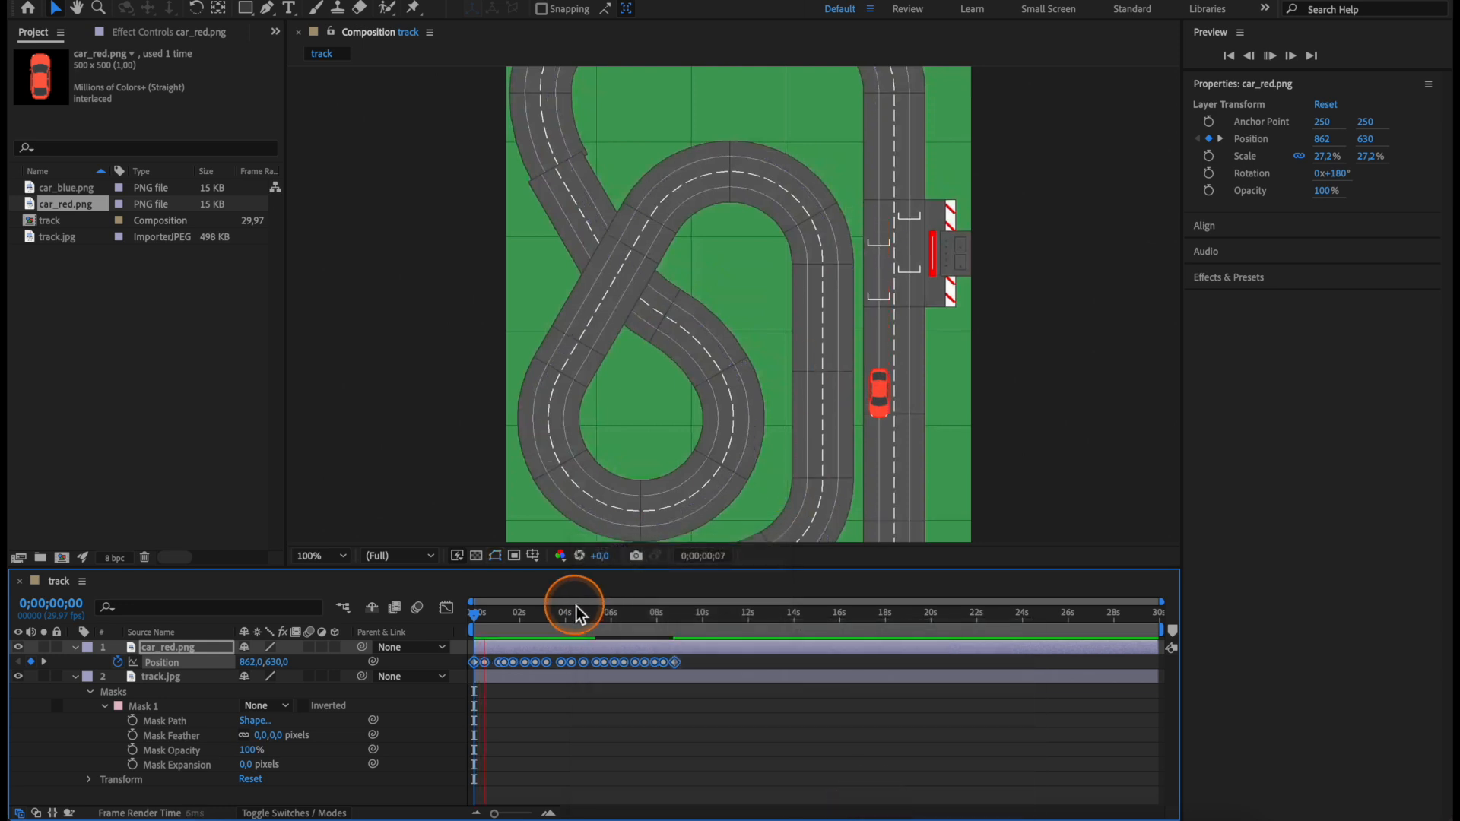
Preview the red car's motion with the whole track in view and return the playhead to the start
key(space)
scroll(769, 396, down, 1)
key(space)
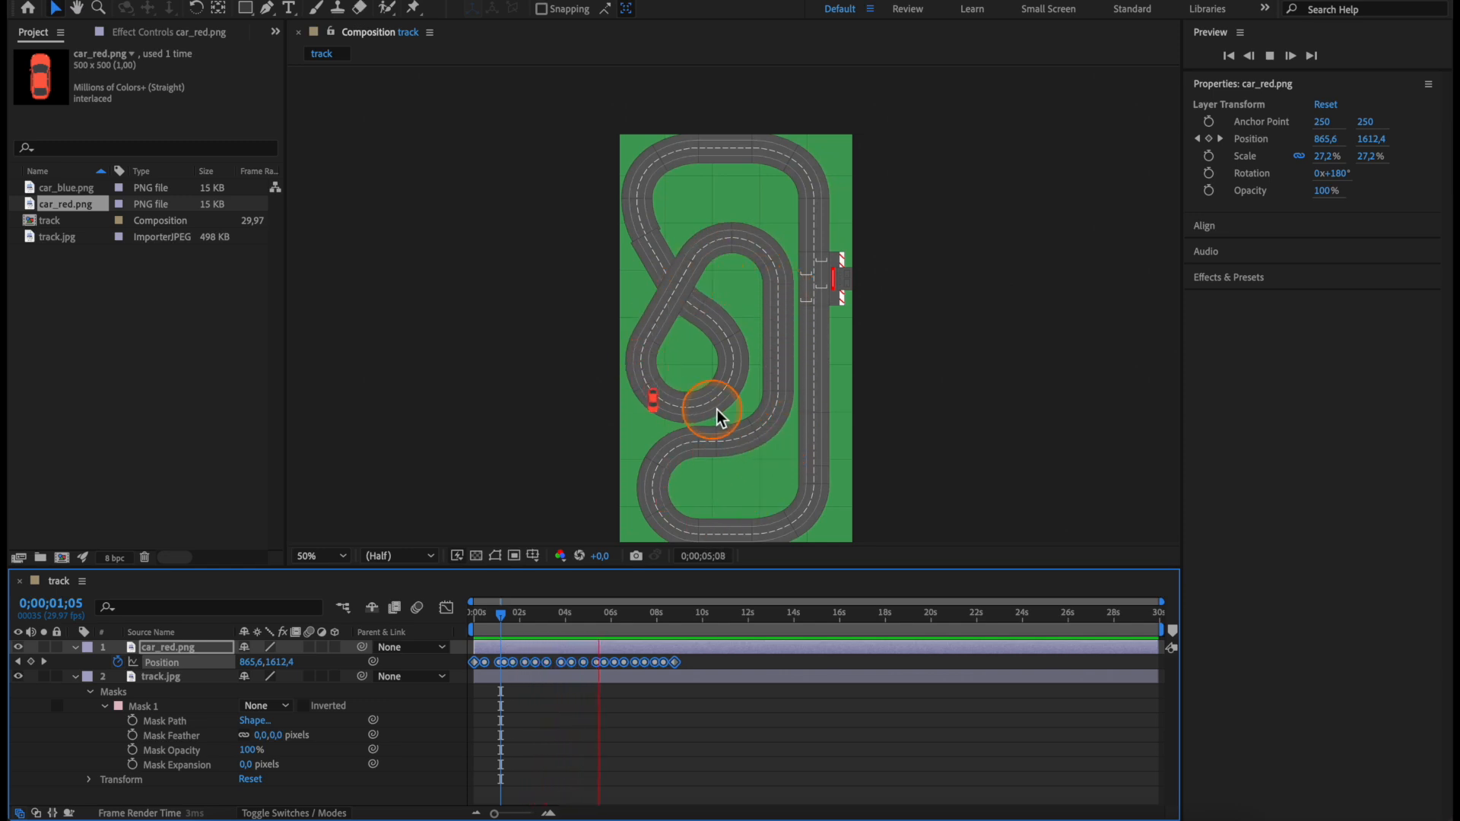
drag(585, 613, 473, 616)
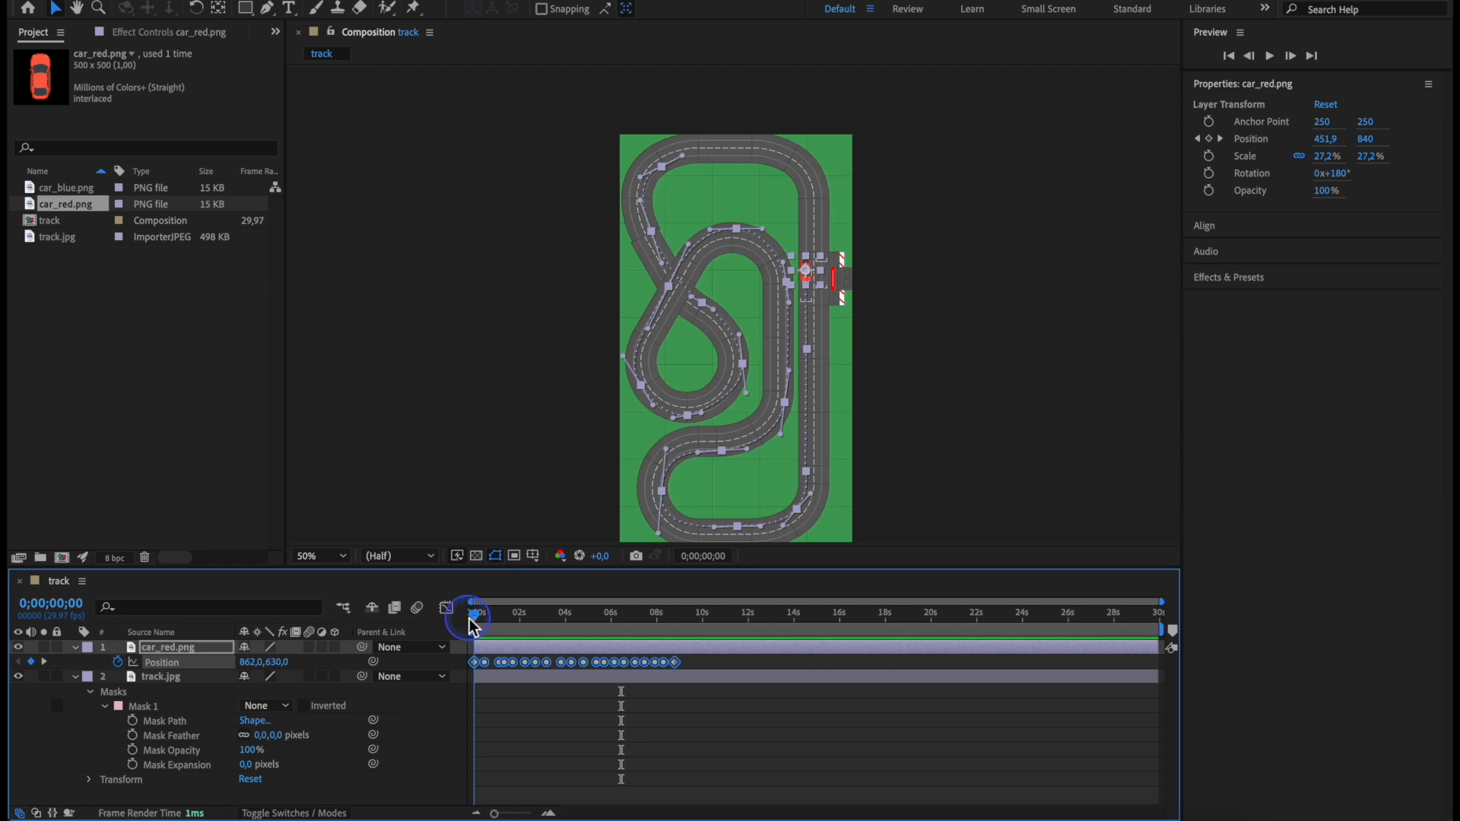
Expand the Transform properties of the car_red.png layer and select its Rotation property
click(69, 650)
click(75, 648)
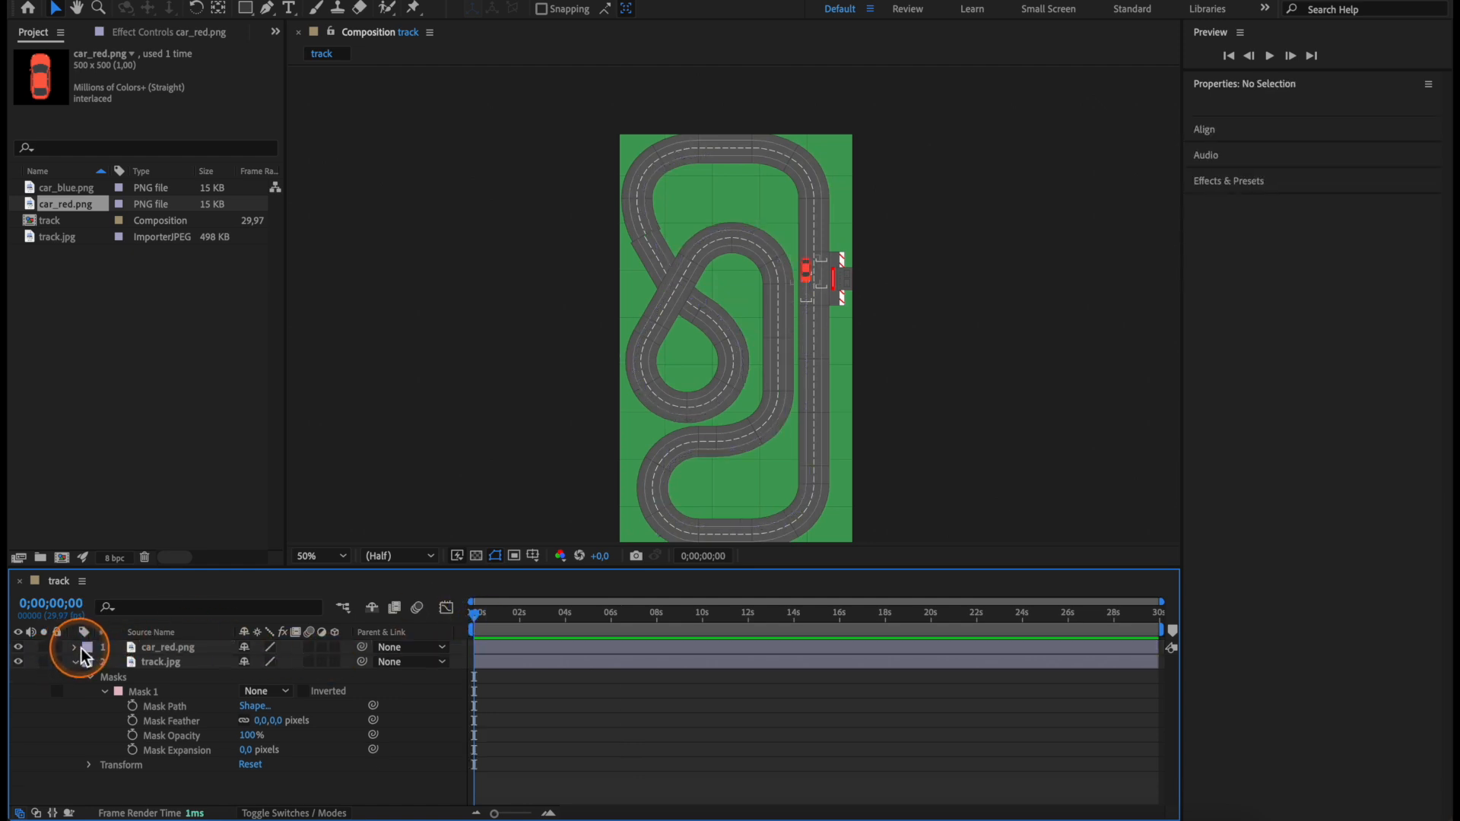
click(77, 648)
click(145, 721)
click(808, 325)
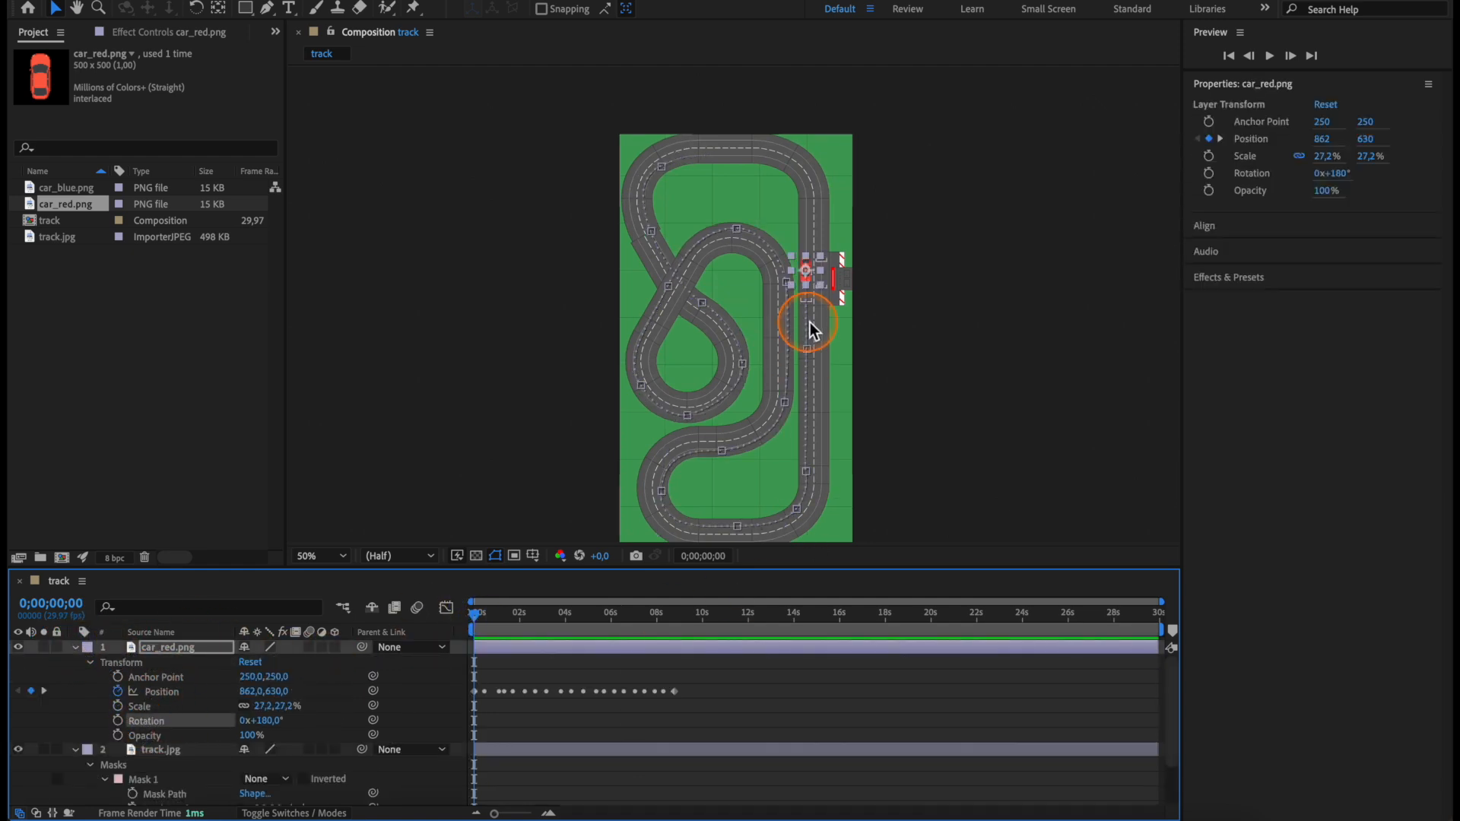
Set the auto-orientation of the car_red.png layer to Orient Along Path
right_click(190, 653)
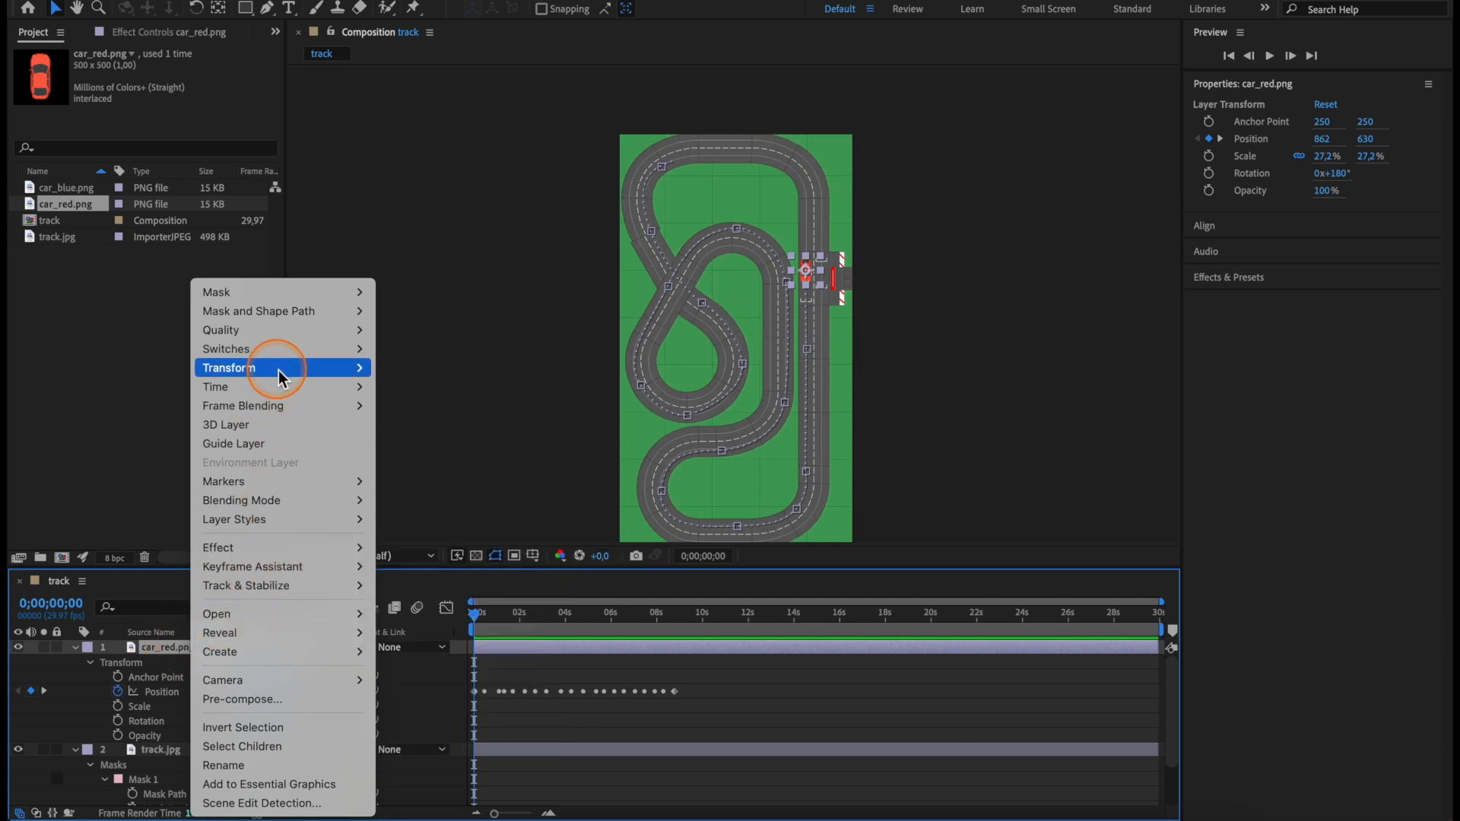
mouse_move(275, 373)
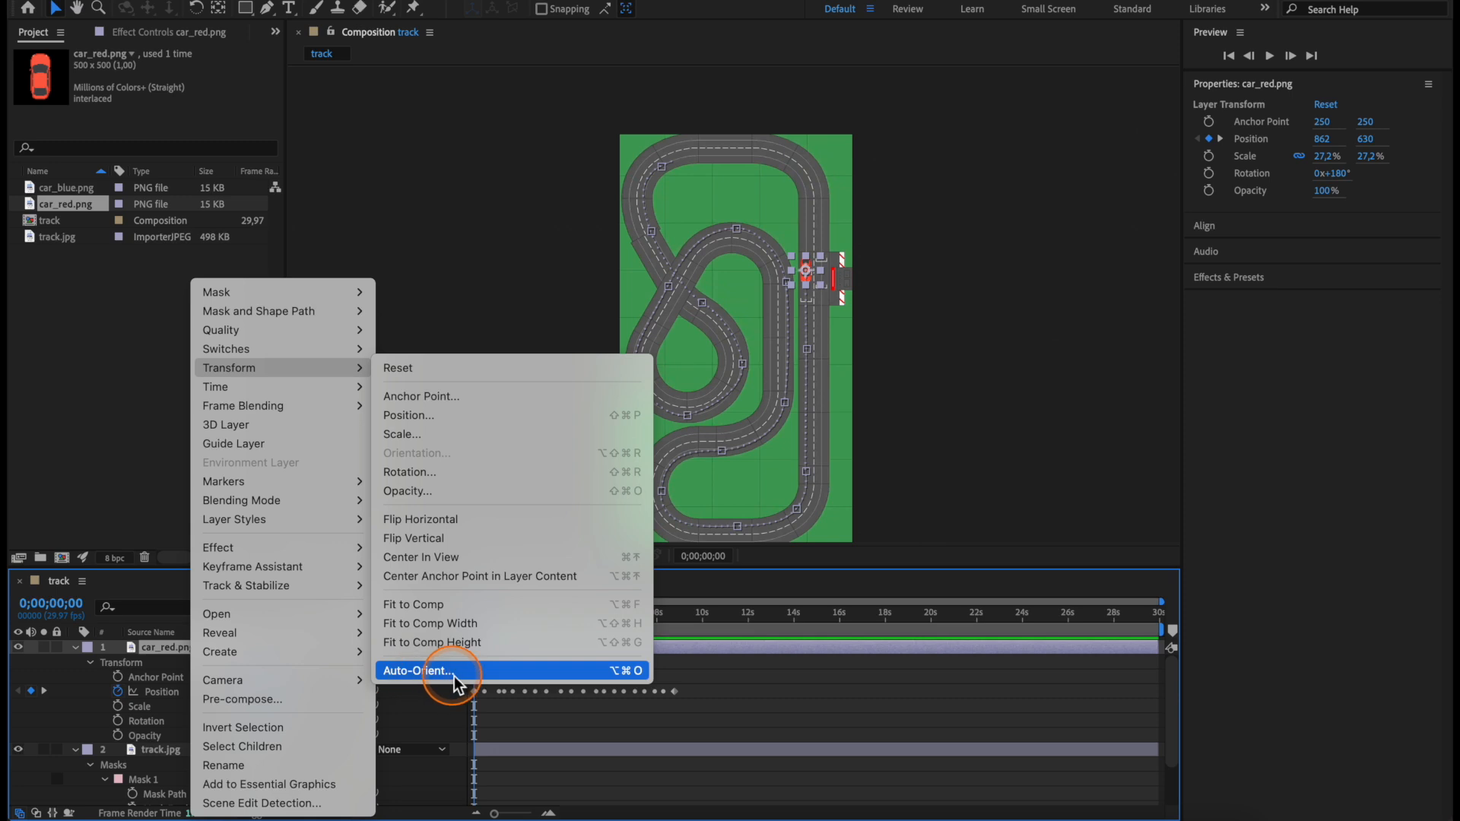
click(417, 670)
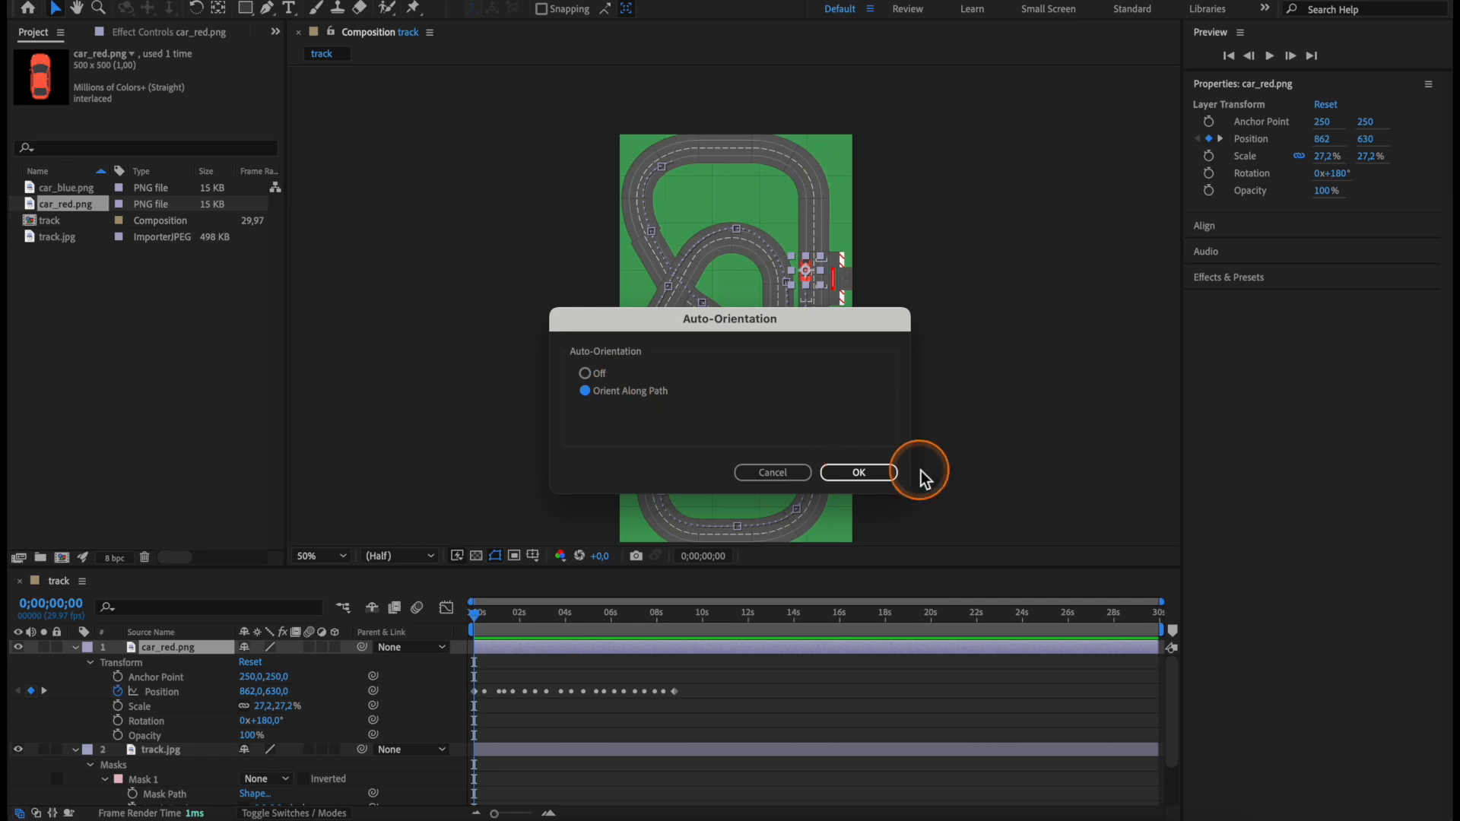
click(879, 472)
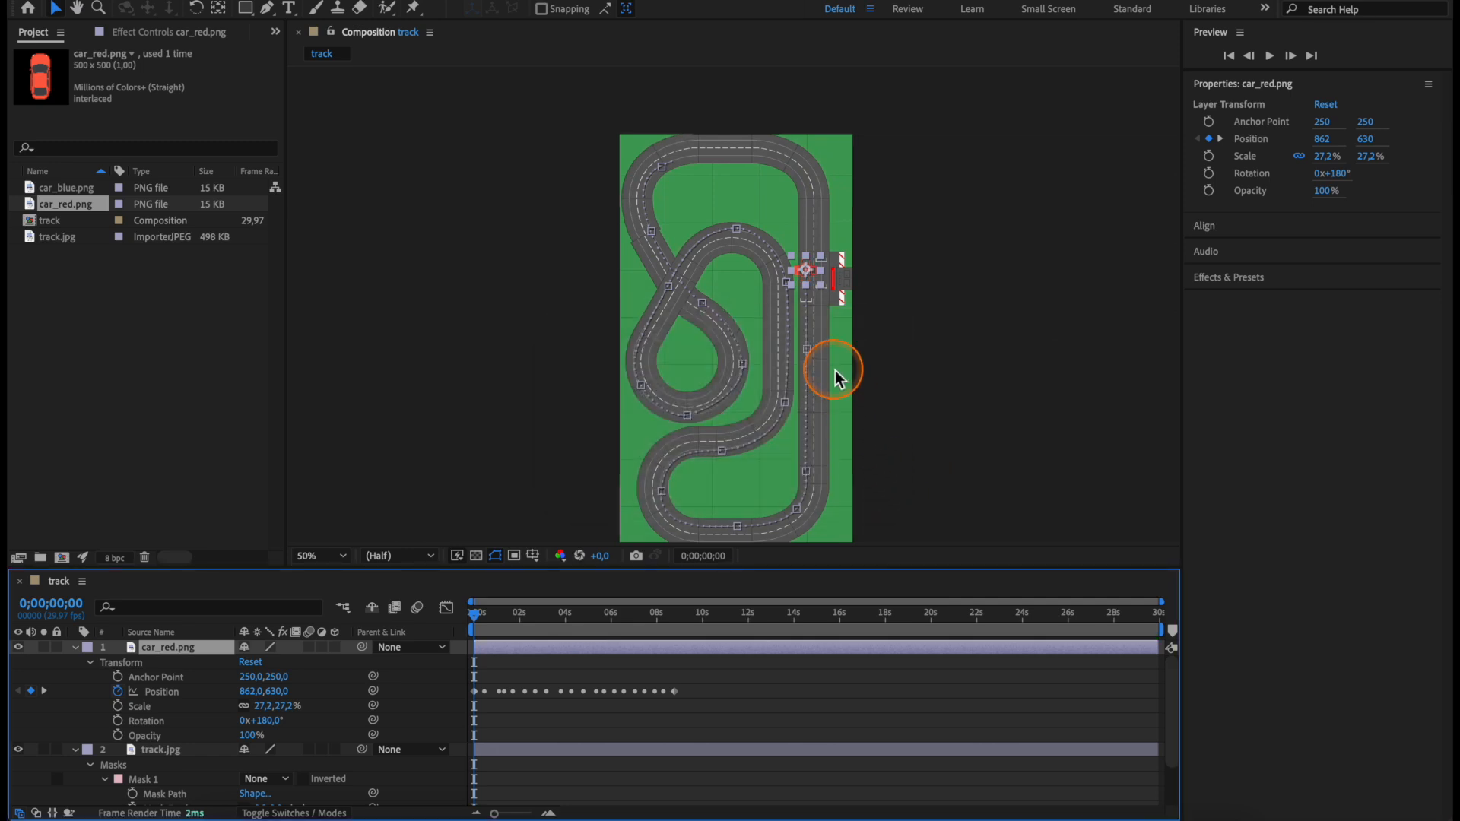
Preview how the red car turns along the track and return the playhead to the start
key(slash)
key(space)
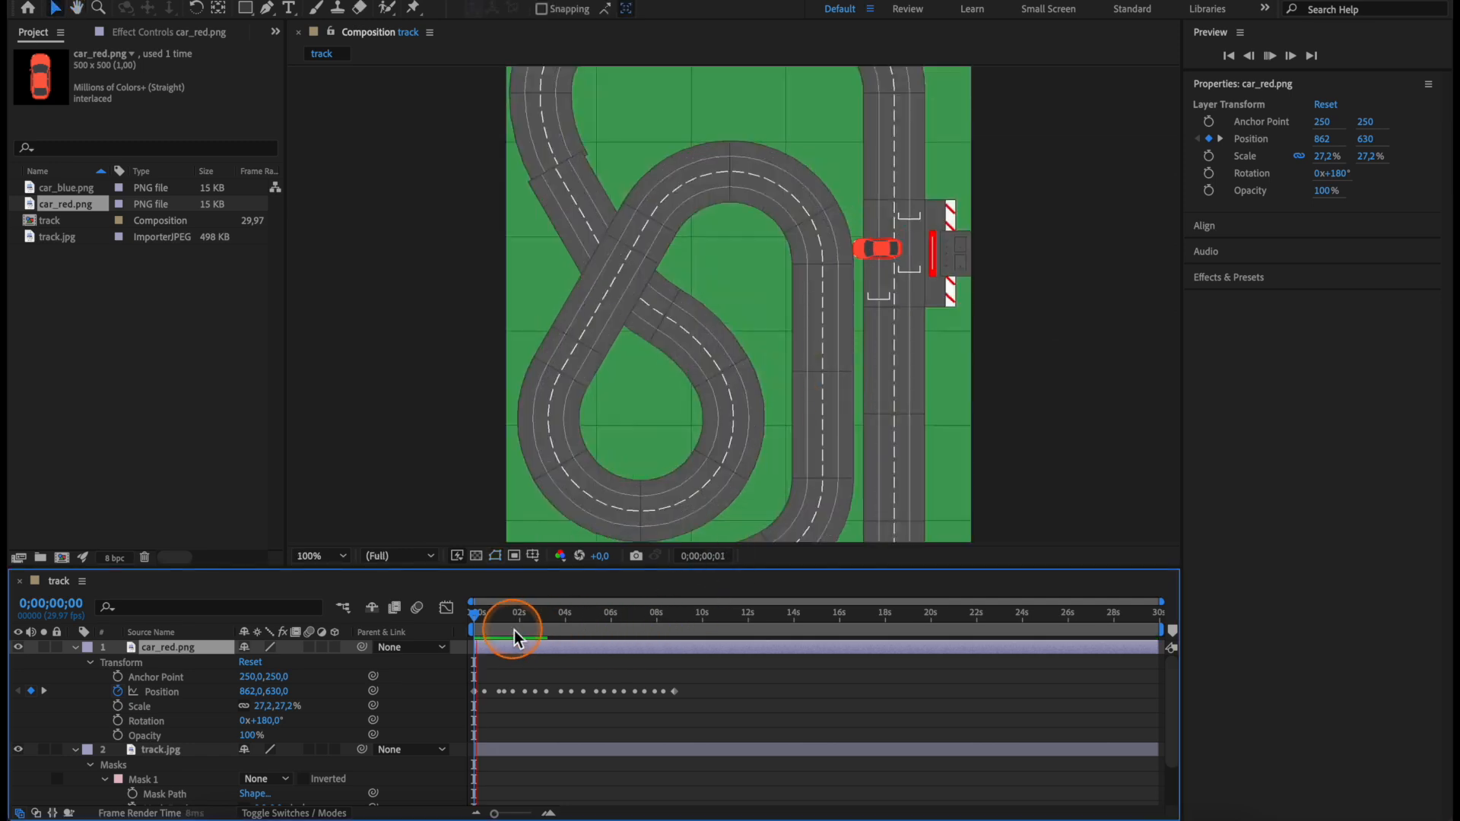
scroll(746, 374, down, 2)
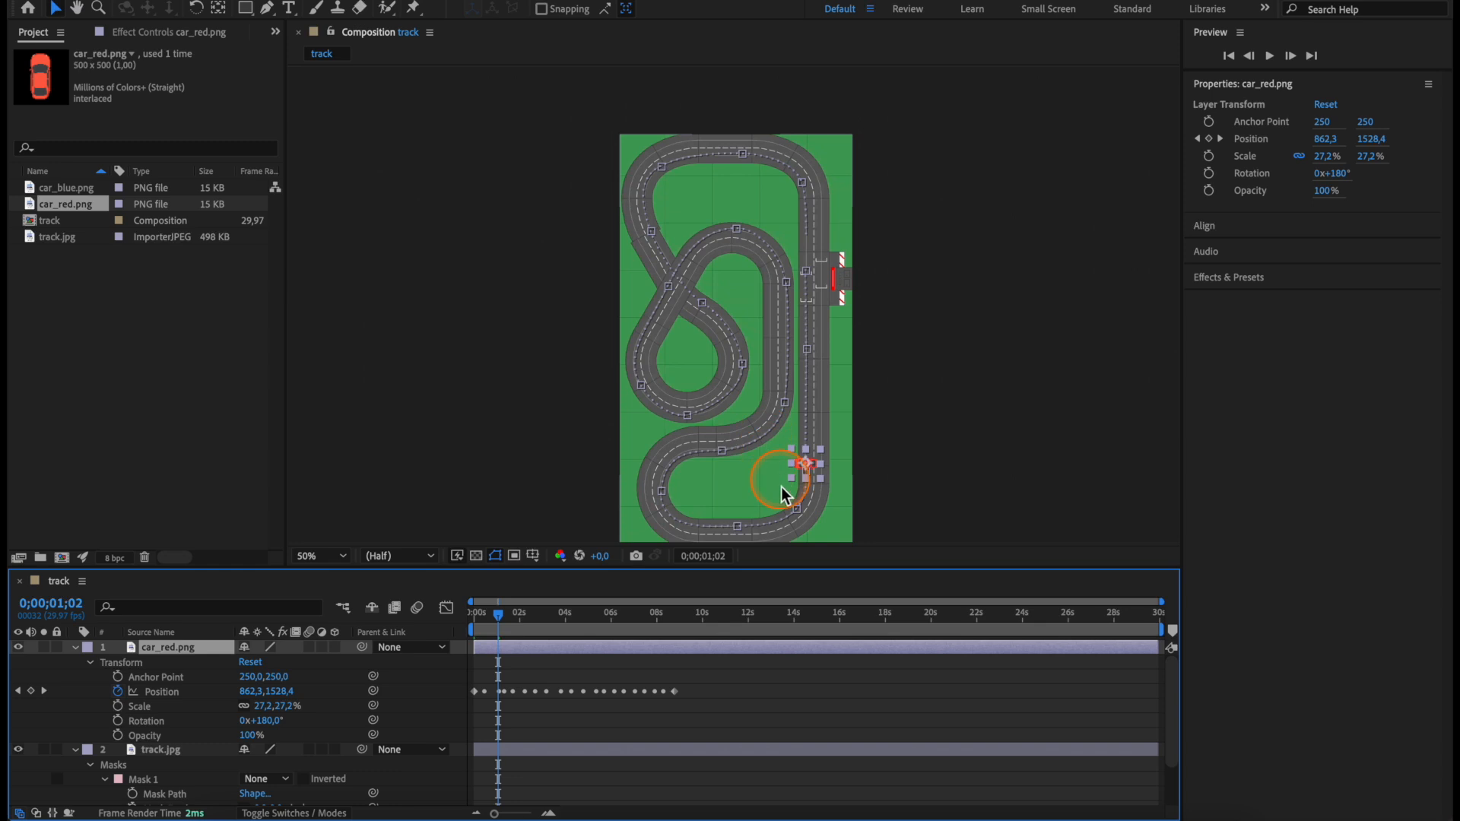
scroll(785, 484, up, 2)
key(space)
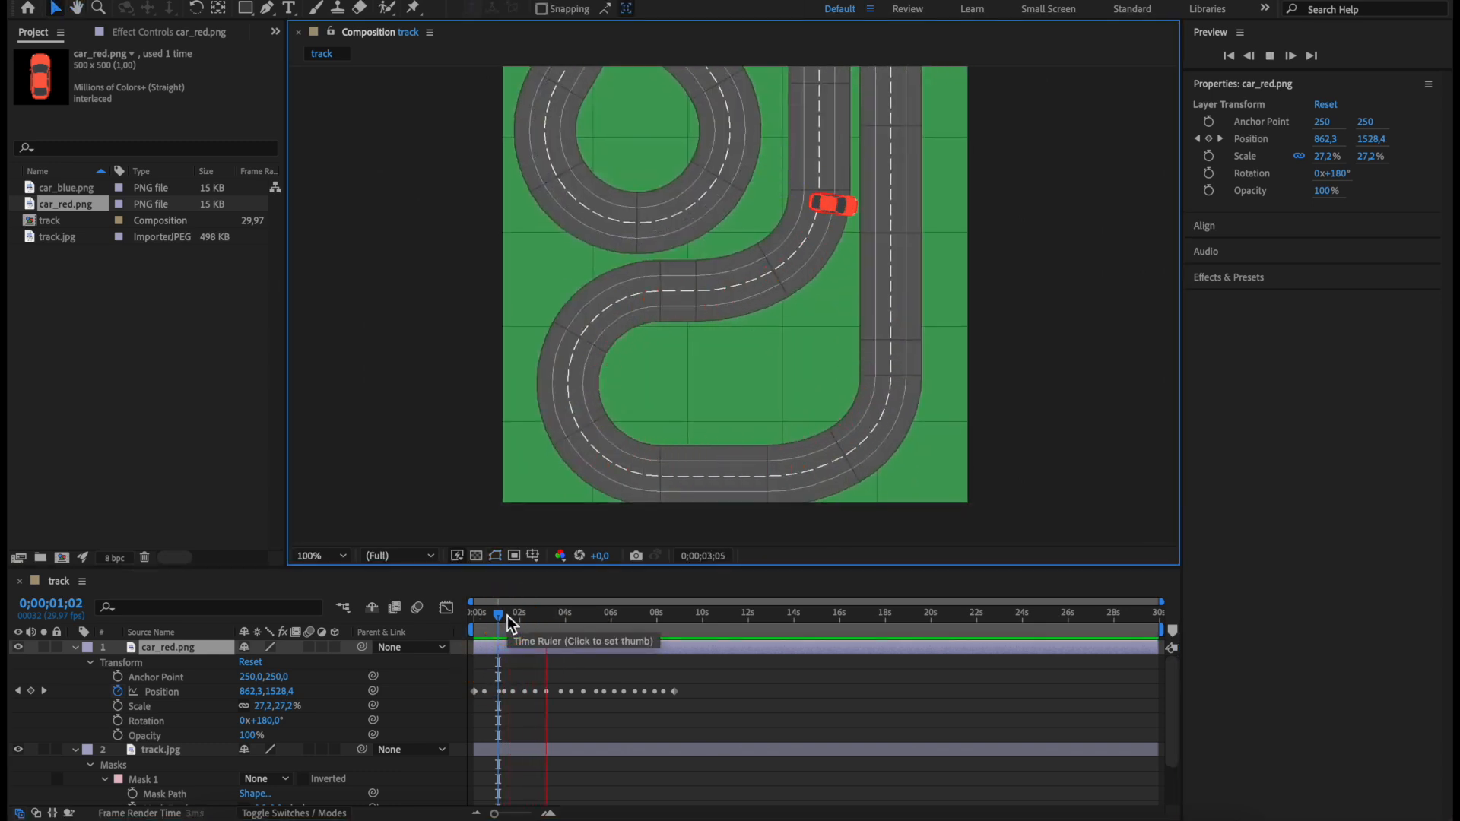
key(space)
drag(549, 615, 450, 616)
Set the Rotation of the car_red.png layer to 90° so the car points along the track
drag(938, 147, 922, 385)
click(869, 186)
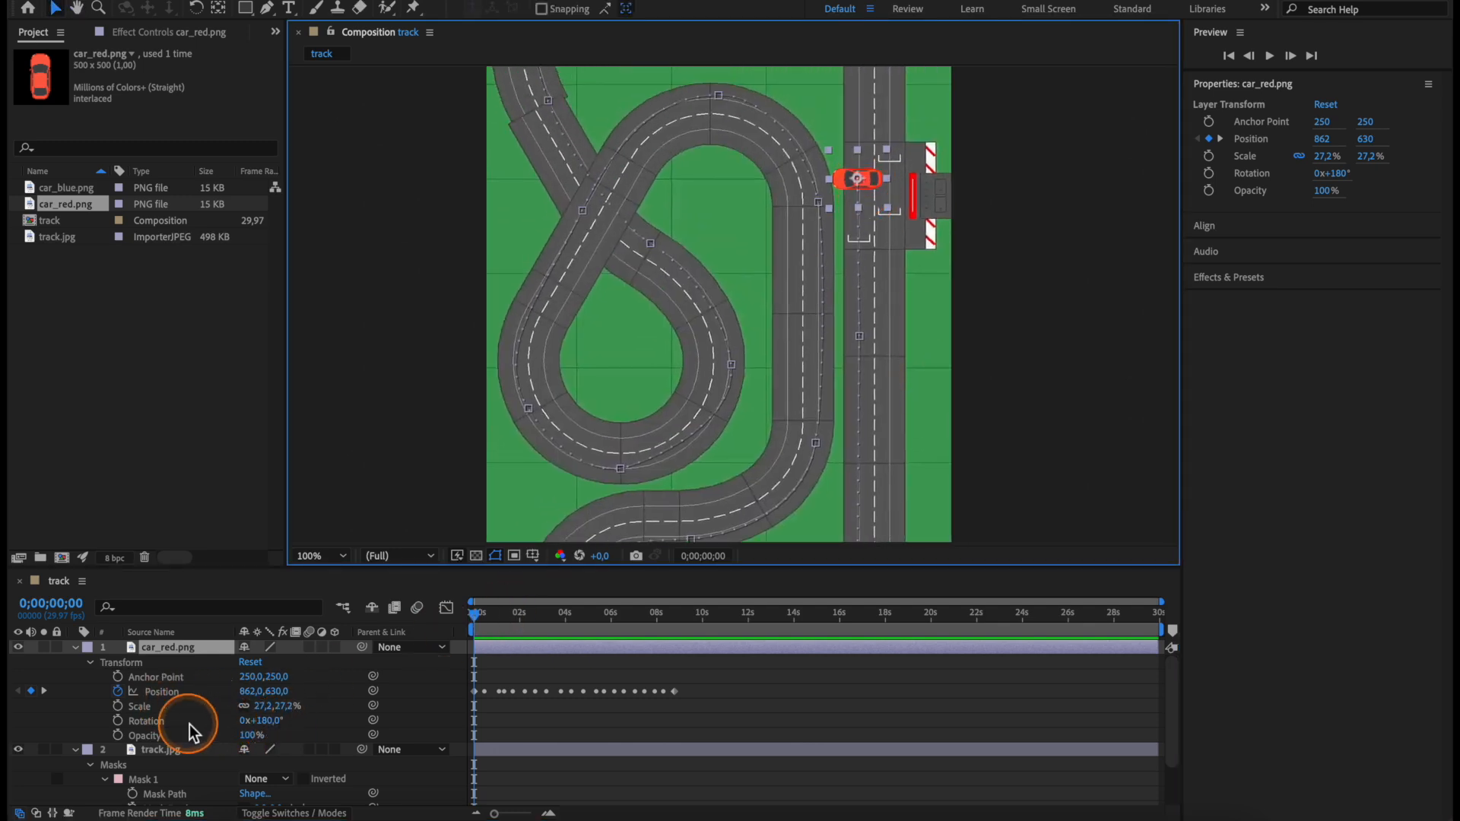
drag(279, 728, 200, 725)
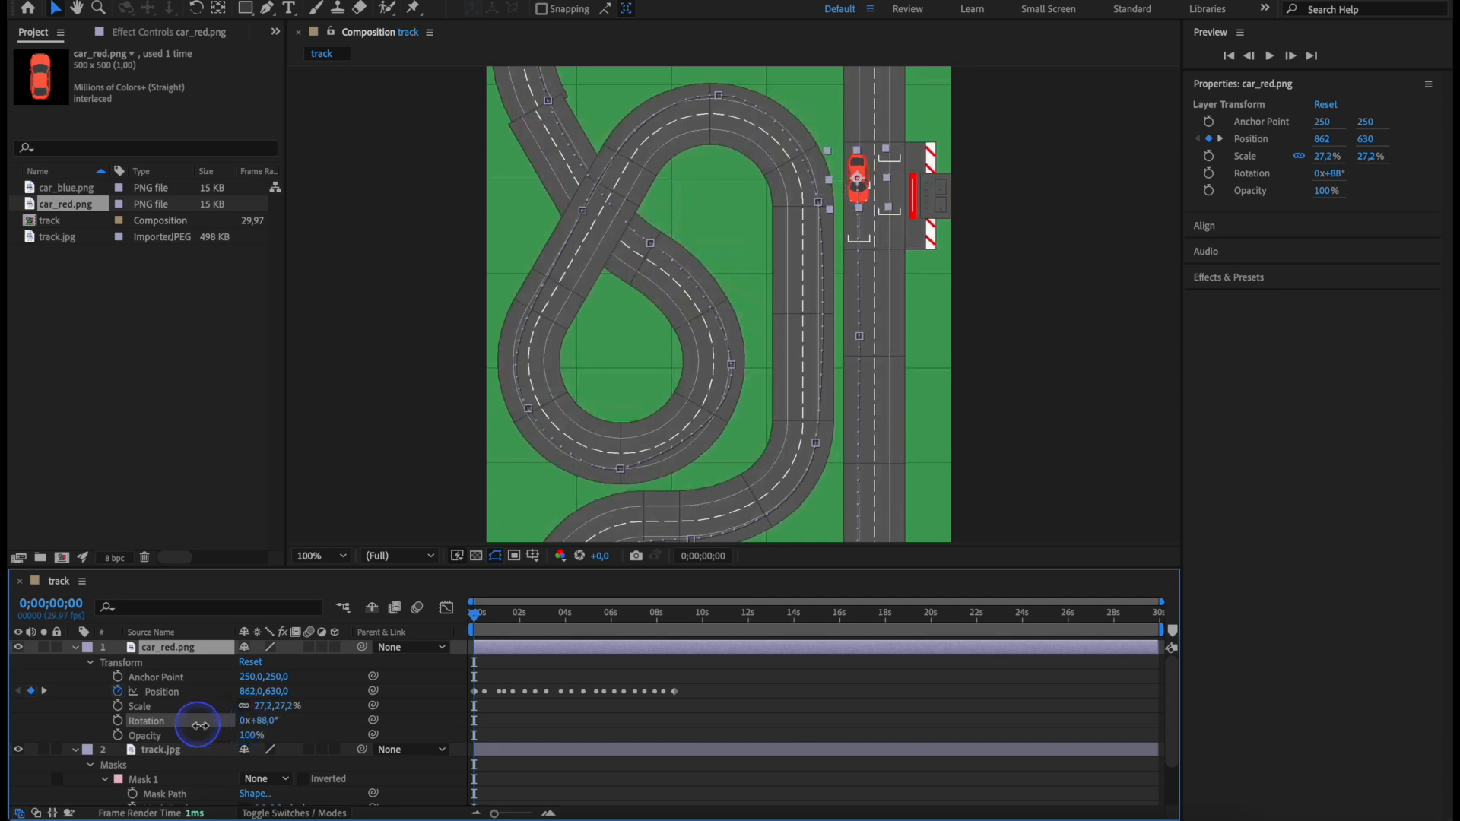
click(265, 720)
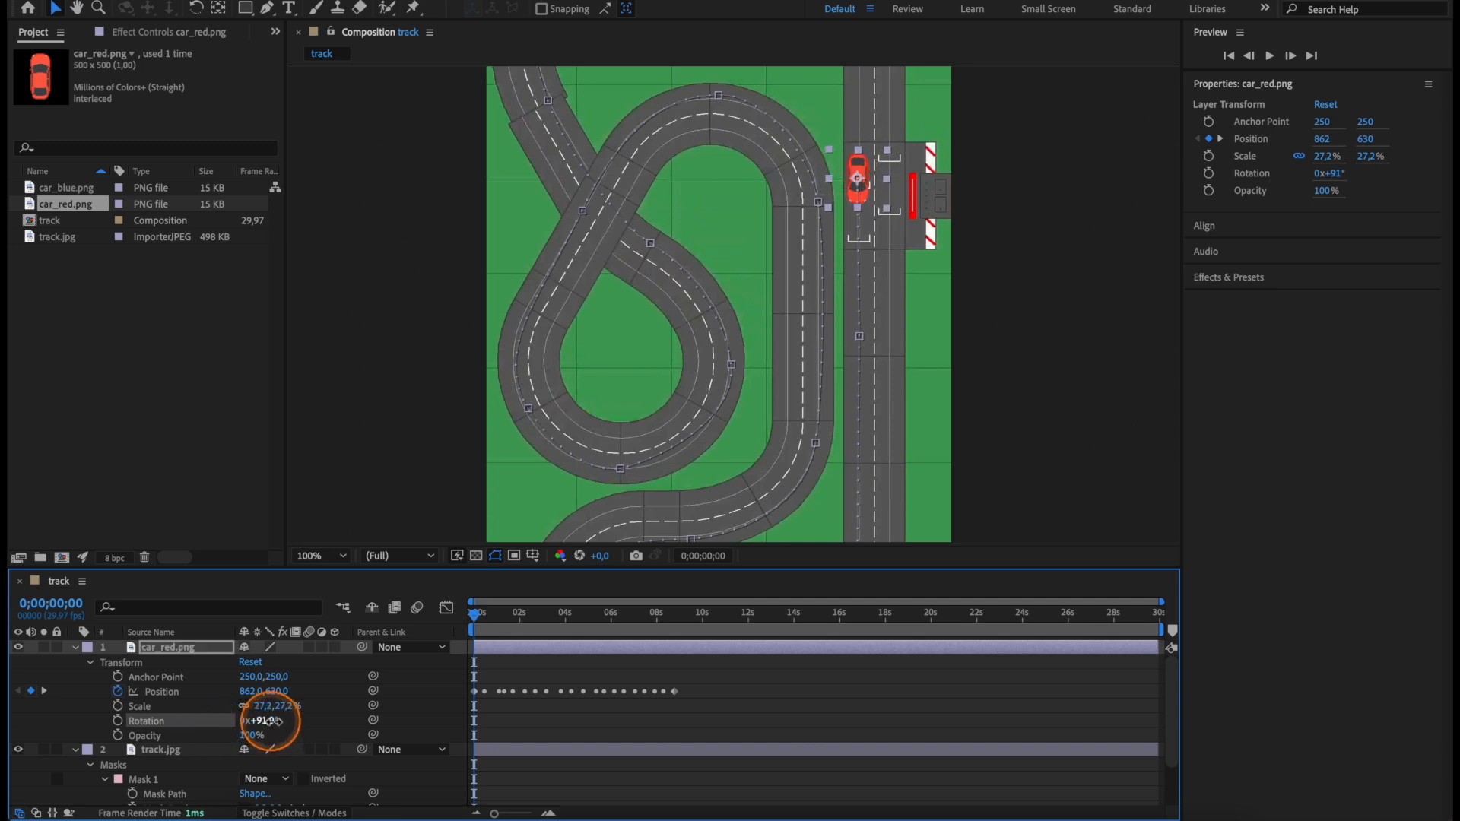
text(90)
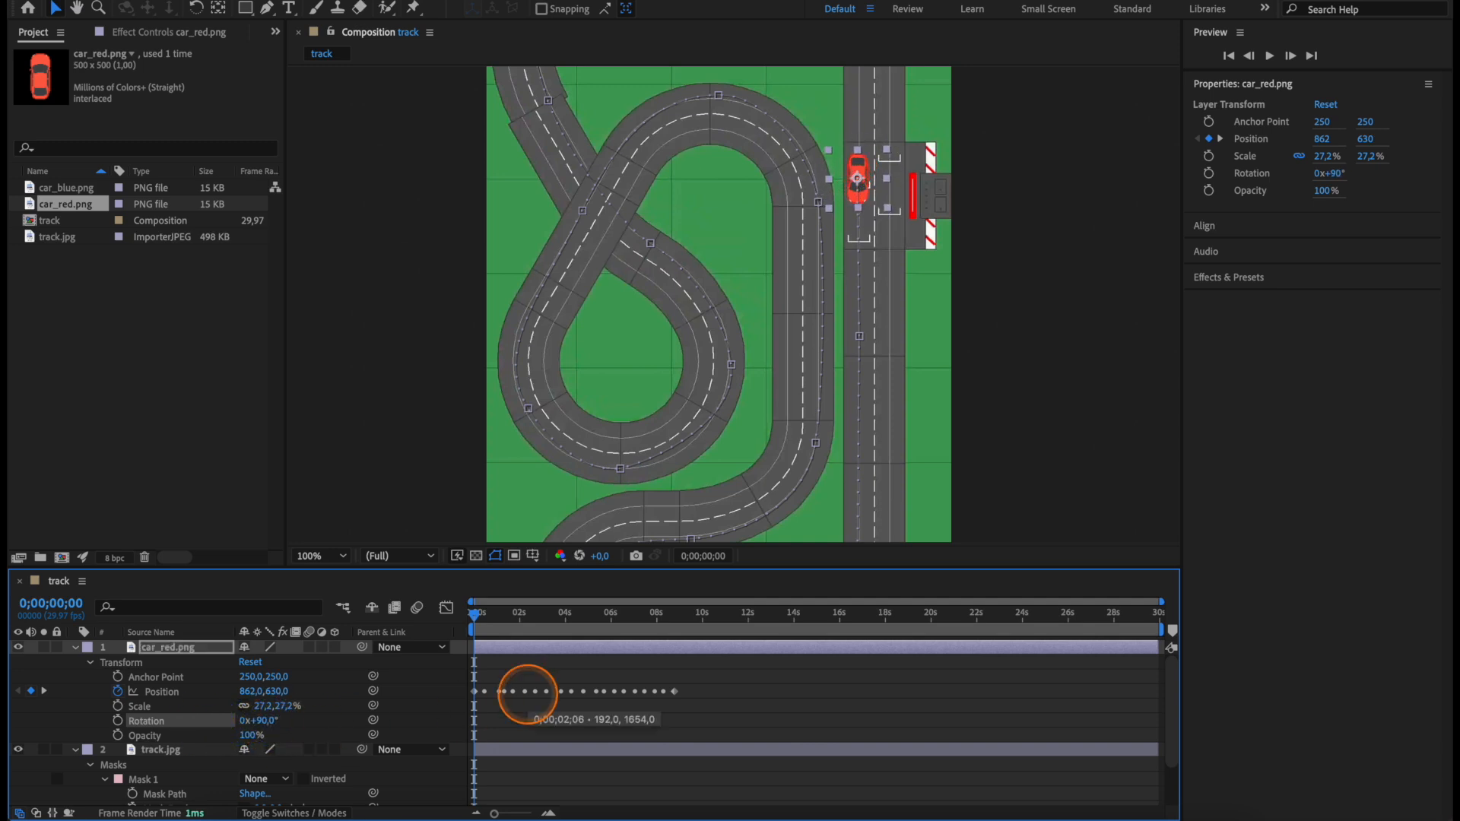
Play through the animation to examine the red car's direction along the bends and at the crossing where the track passes under the bridge
key(space)
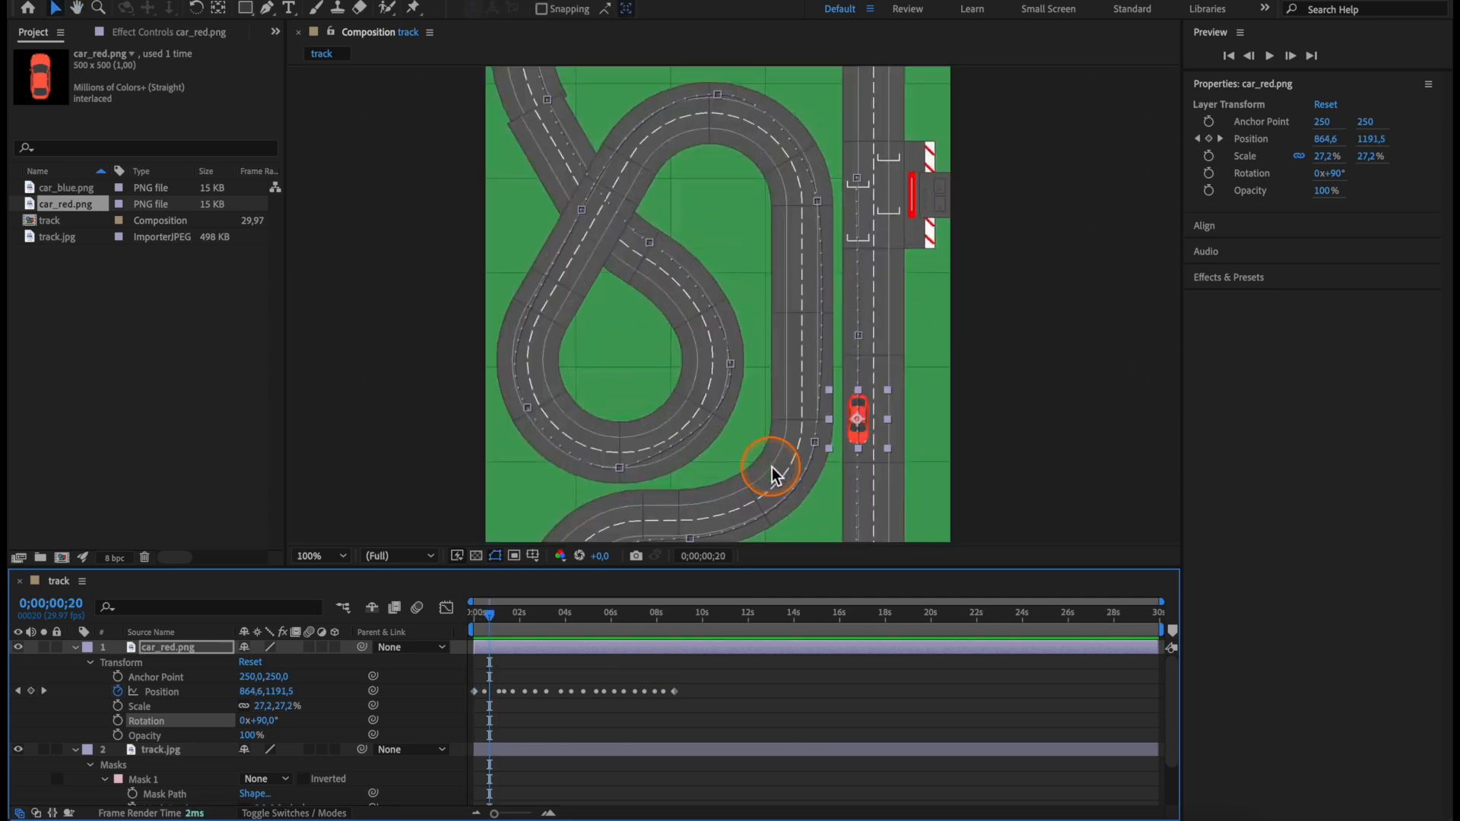
key(space)
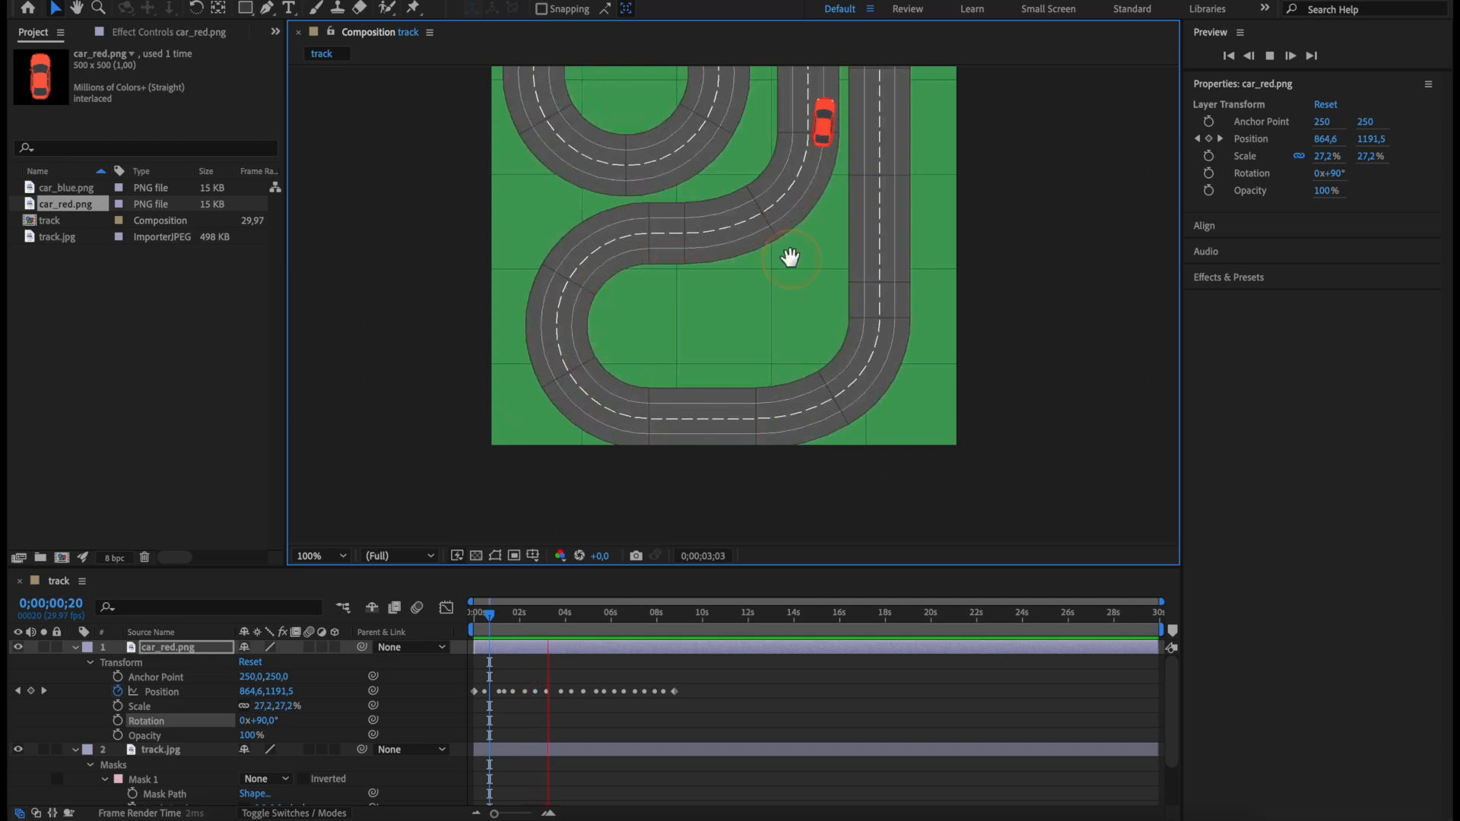
key(space)
drag(798, 162, 769, 351)
key(space)
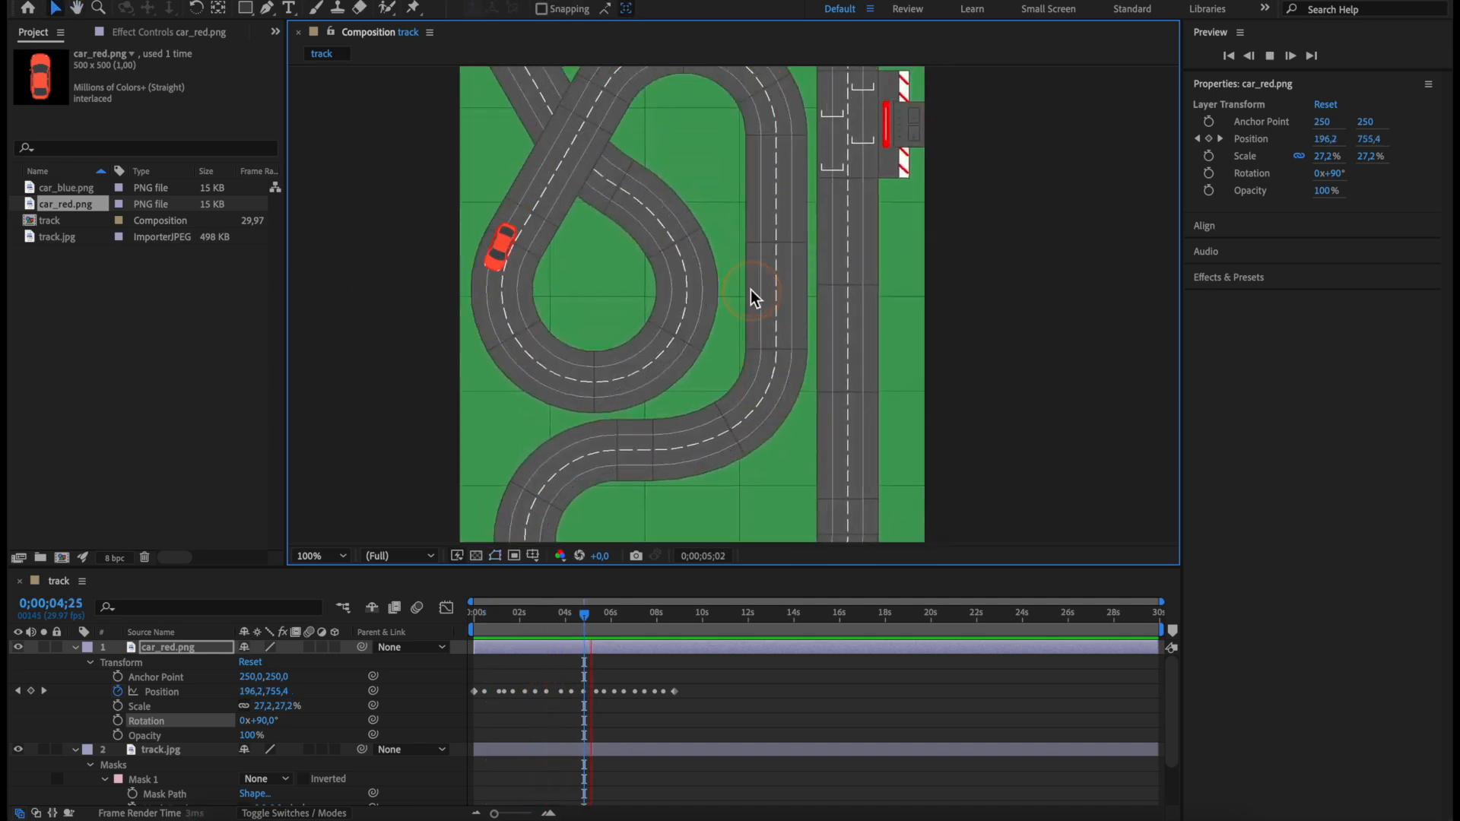
click(781, 279)
key(space)
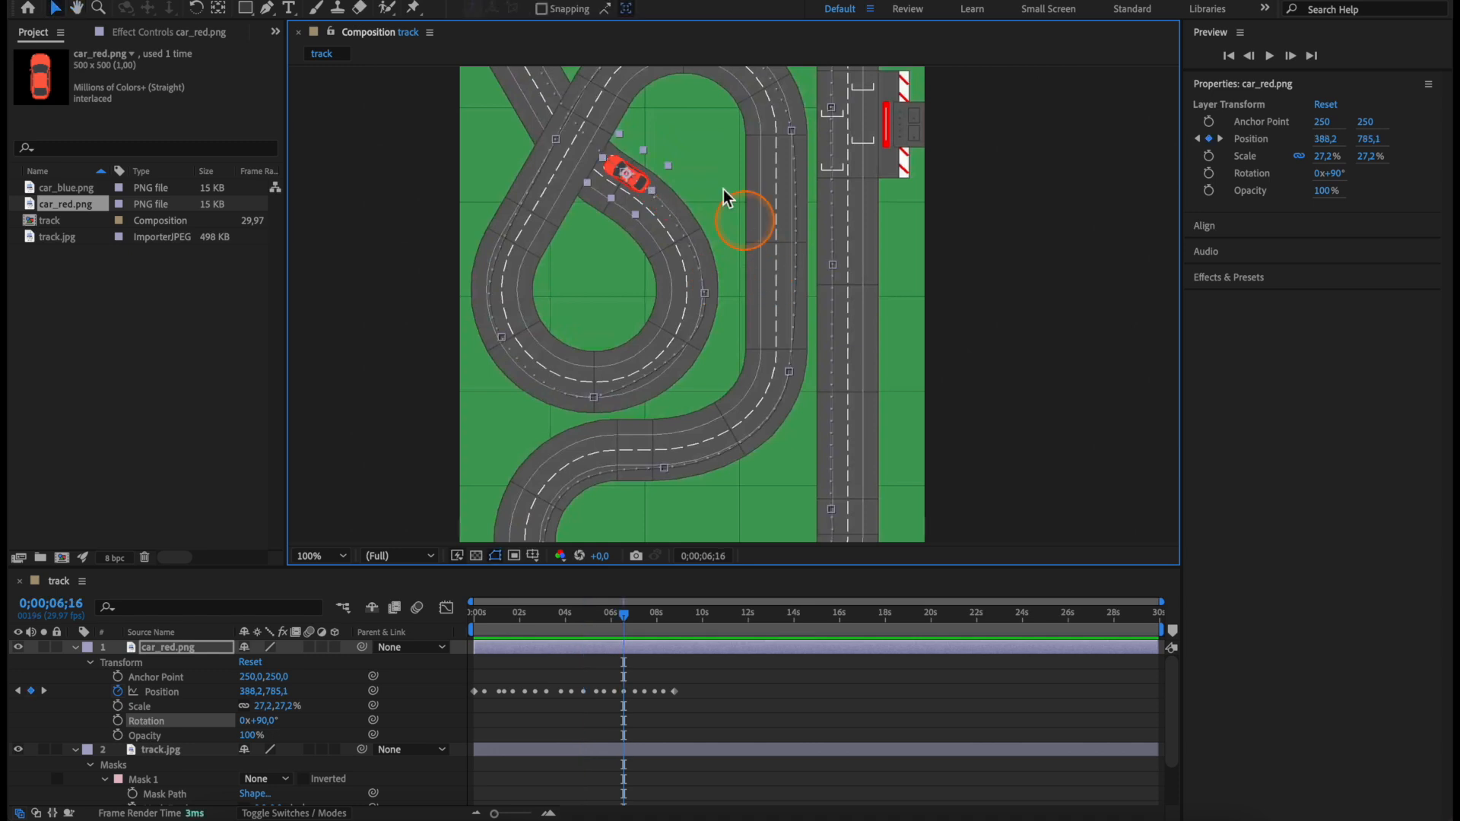
drag(692, 146, 744, 315)
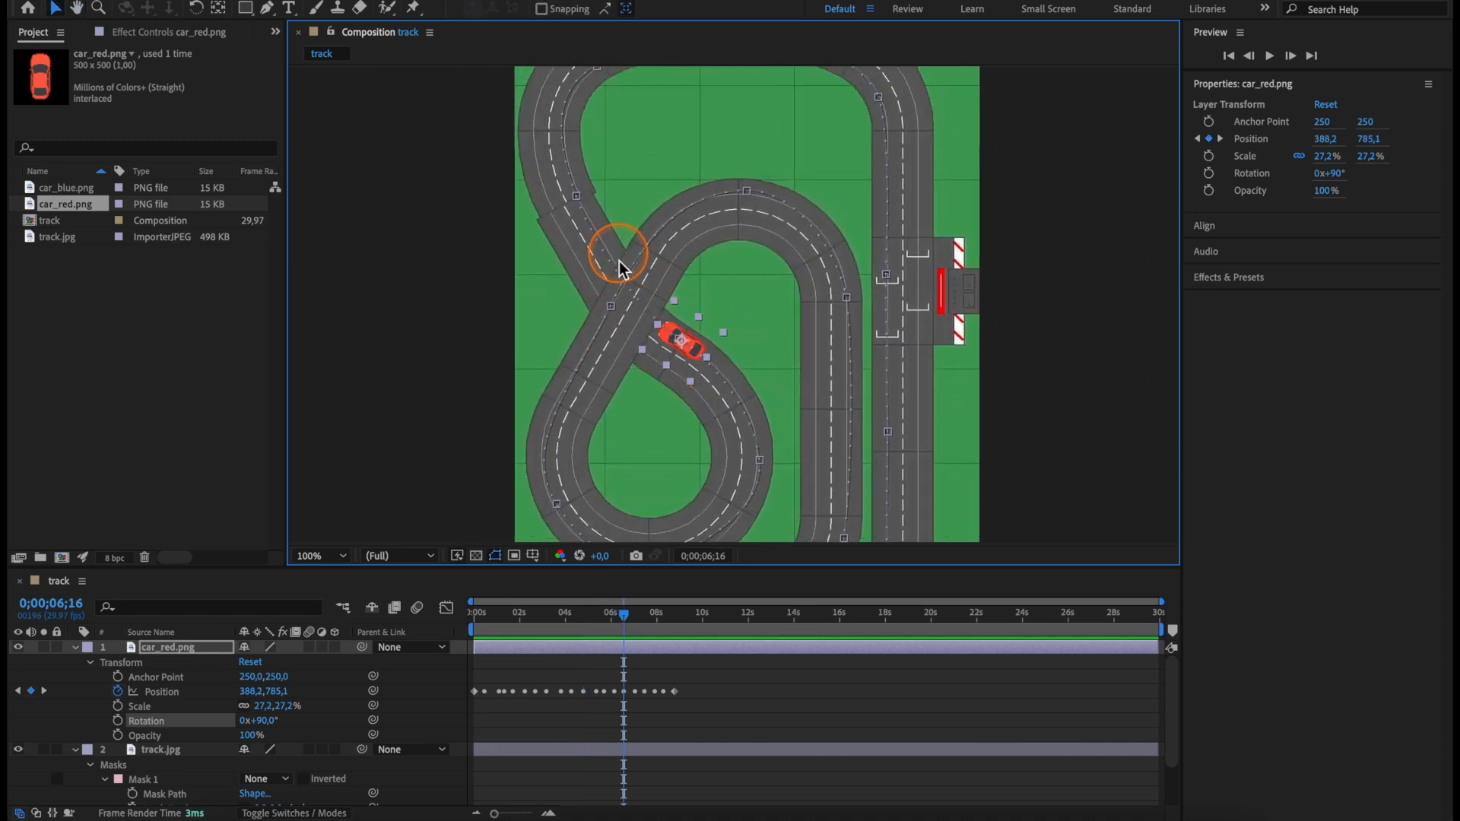
key(space)
key(space)
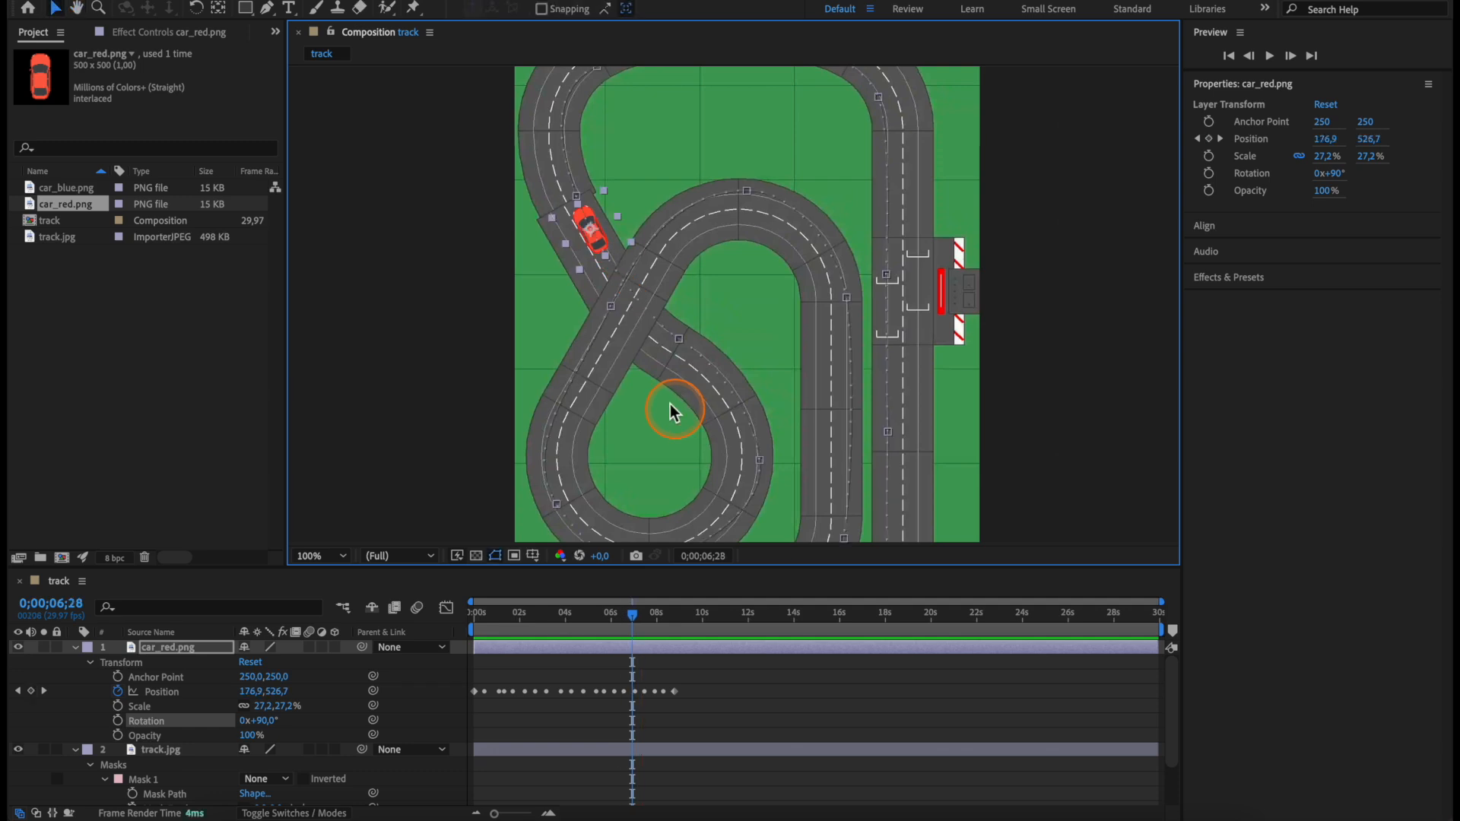
Collapse the properties of the car_red.png and track.jpg layers and clear the layer selection
click(74, 647)
click(74, 661)
click(190, 723)
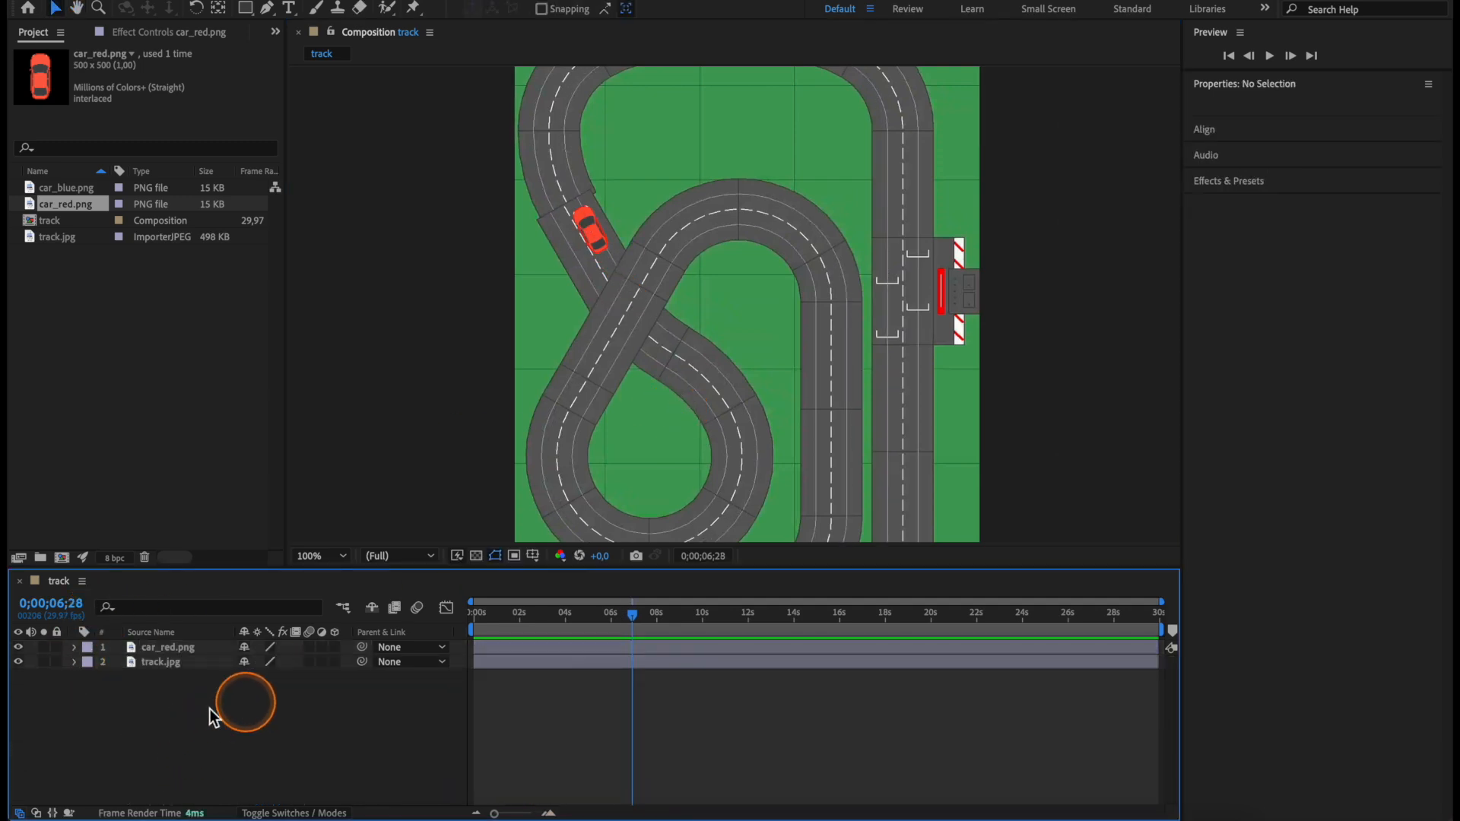
Draw a closed four-point red shape on a new layer with the Pen tool, covering the bridge section where the tracks cross
key(period)
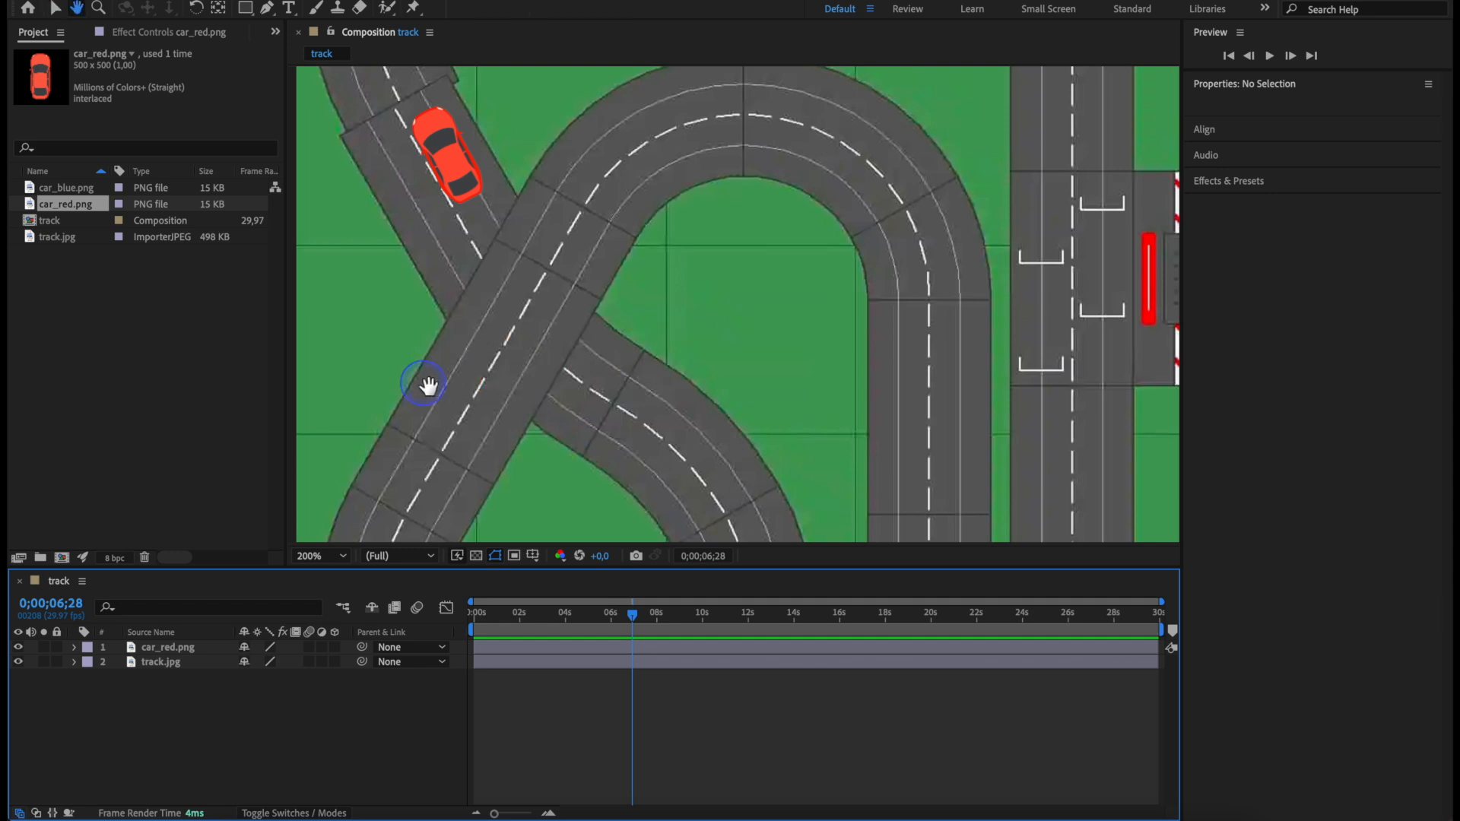
drag(426, 386, 547, 379)
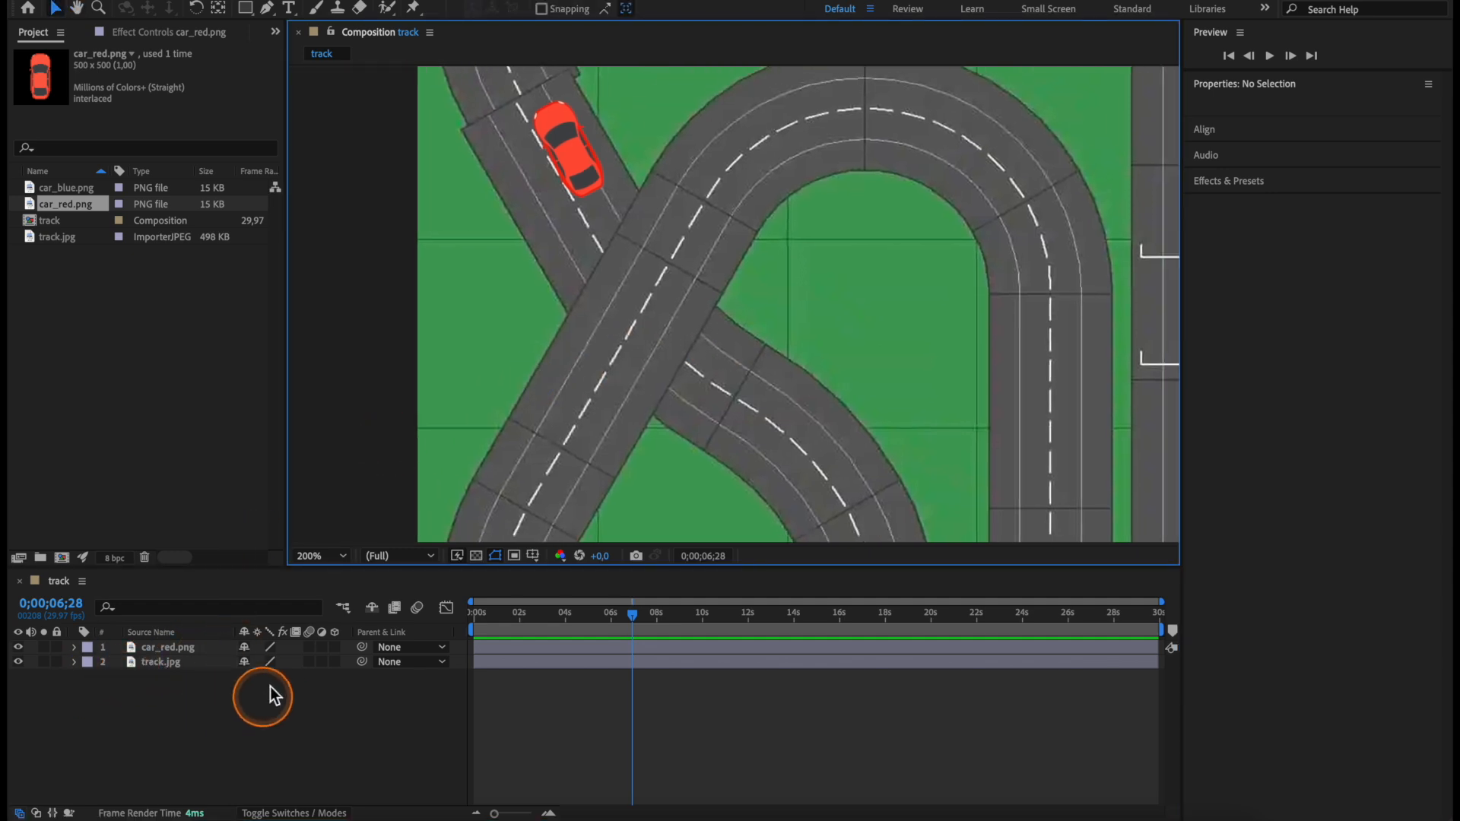
click(267, 8)
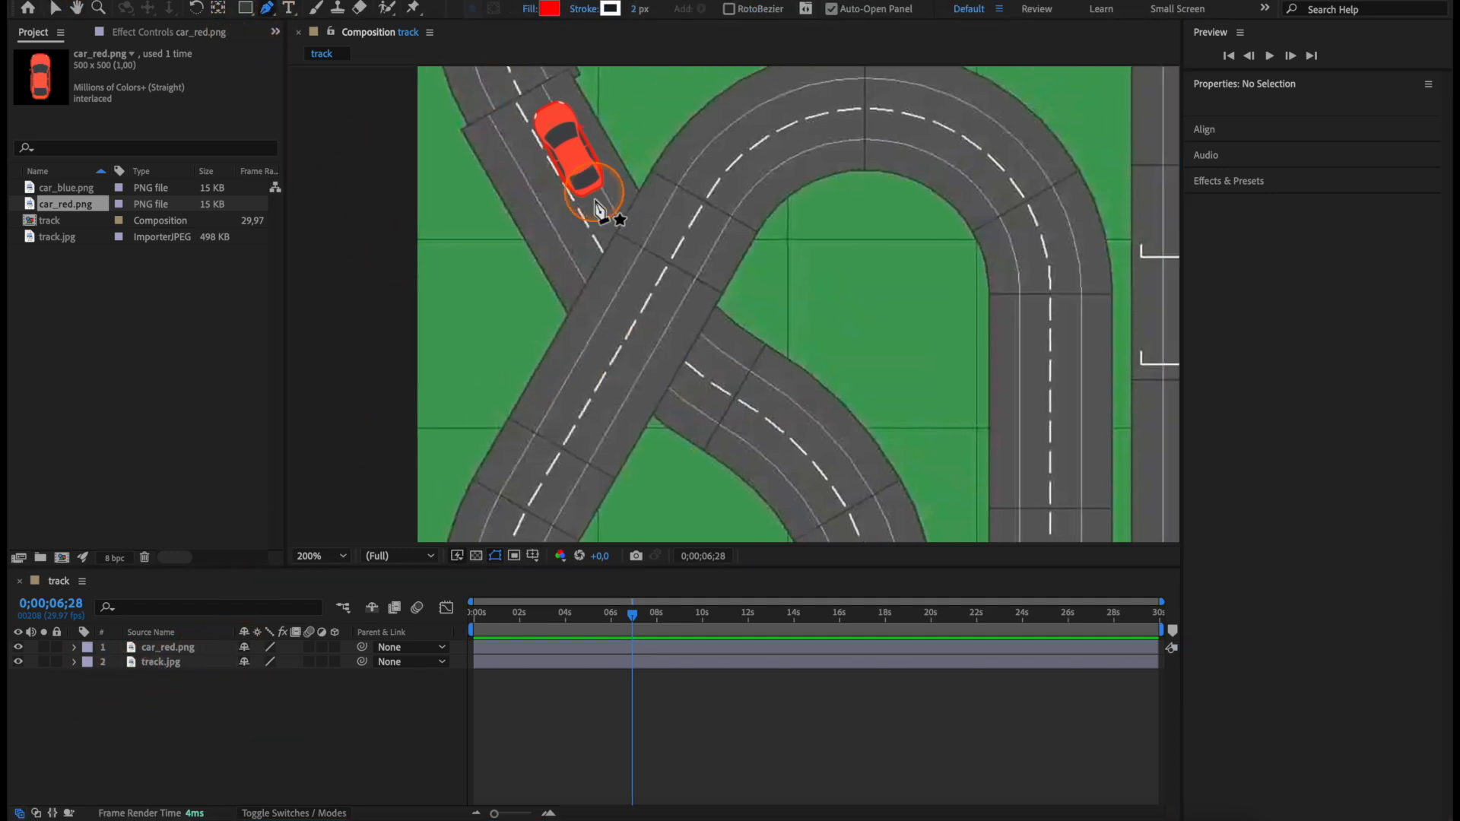
click(641, 191)
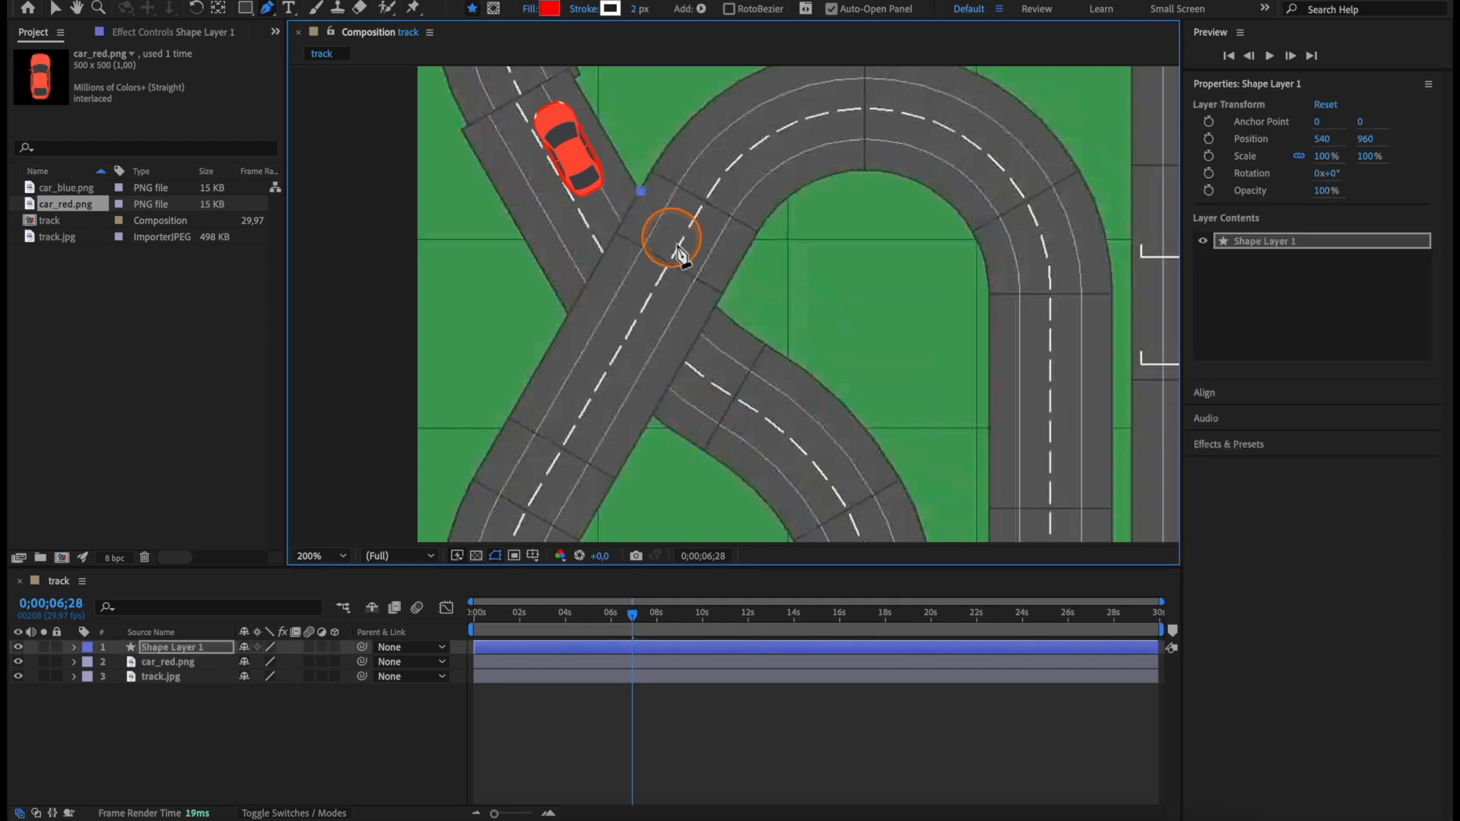
click(716, 308)
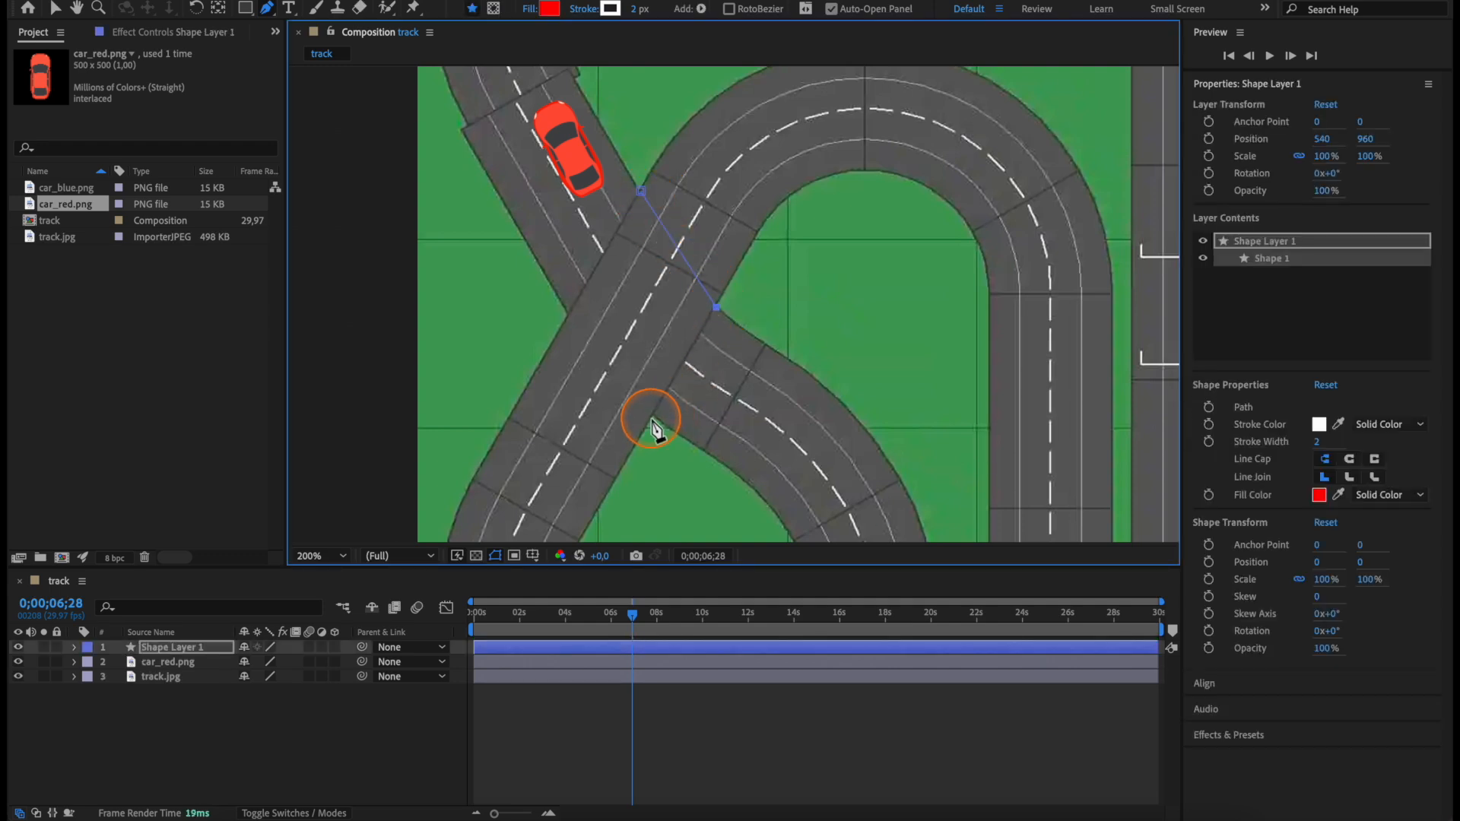
click(654, 415)
click(565, 310)
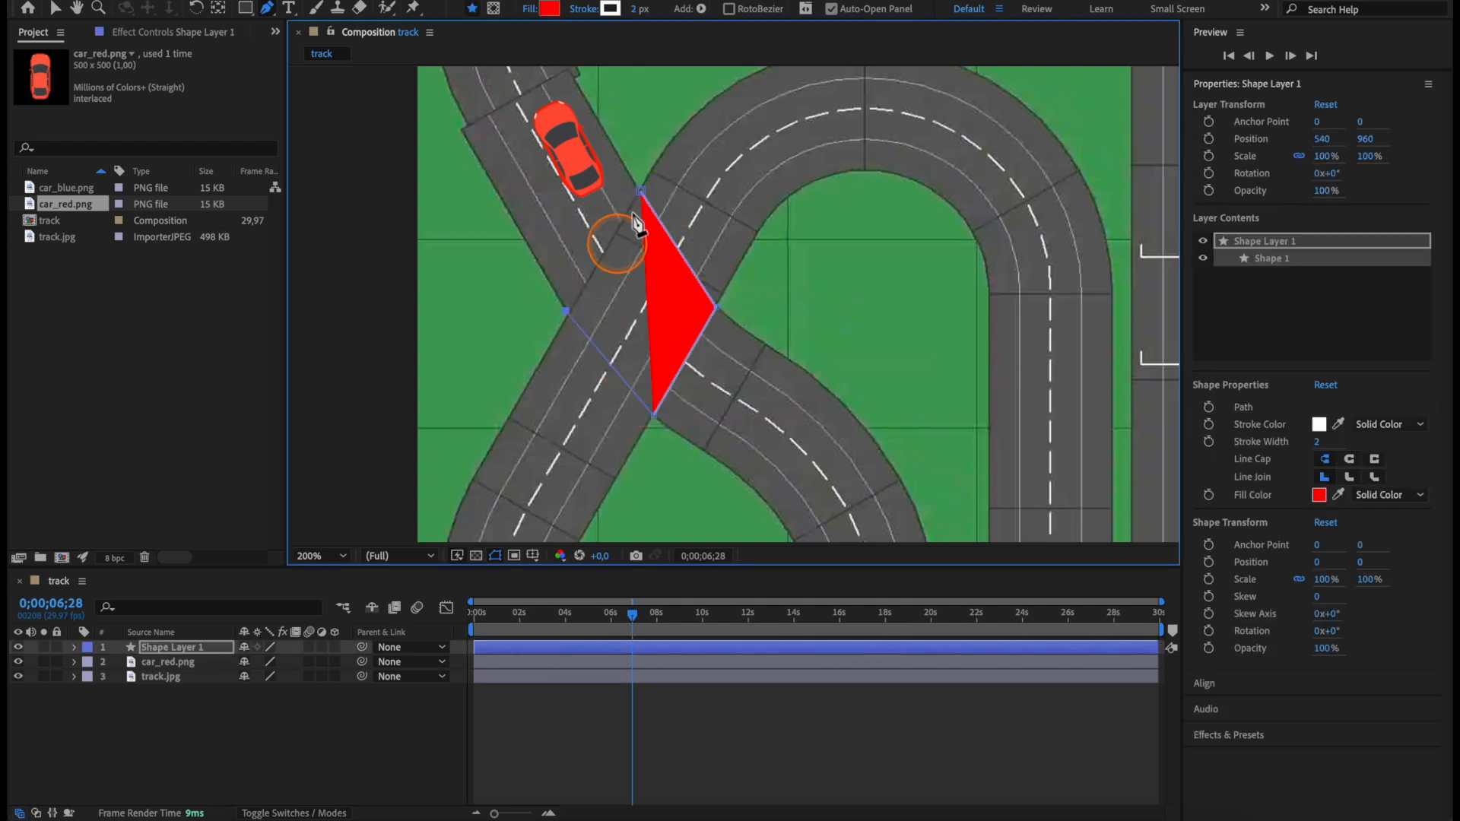
click(641, 192)
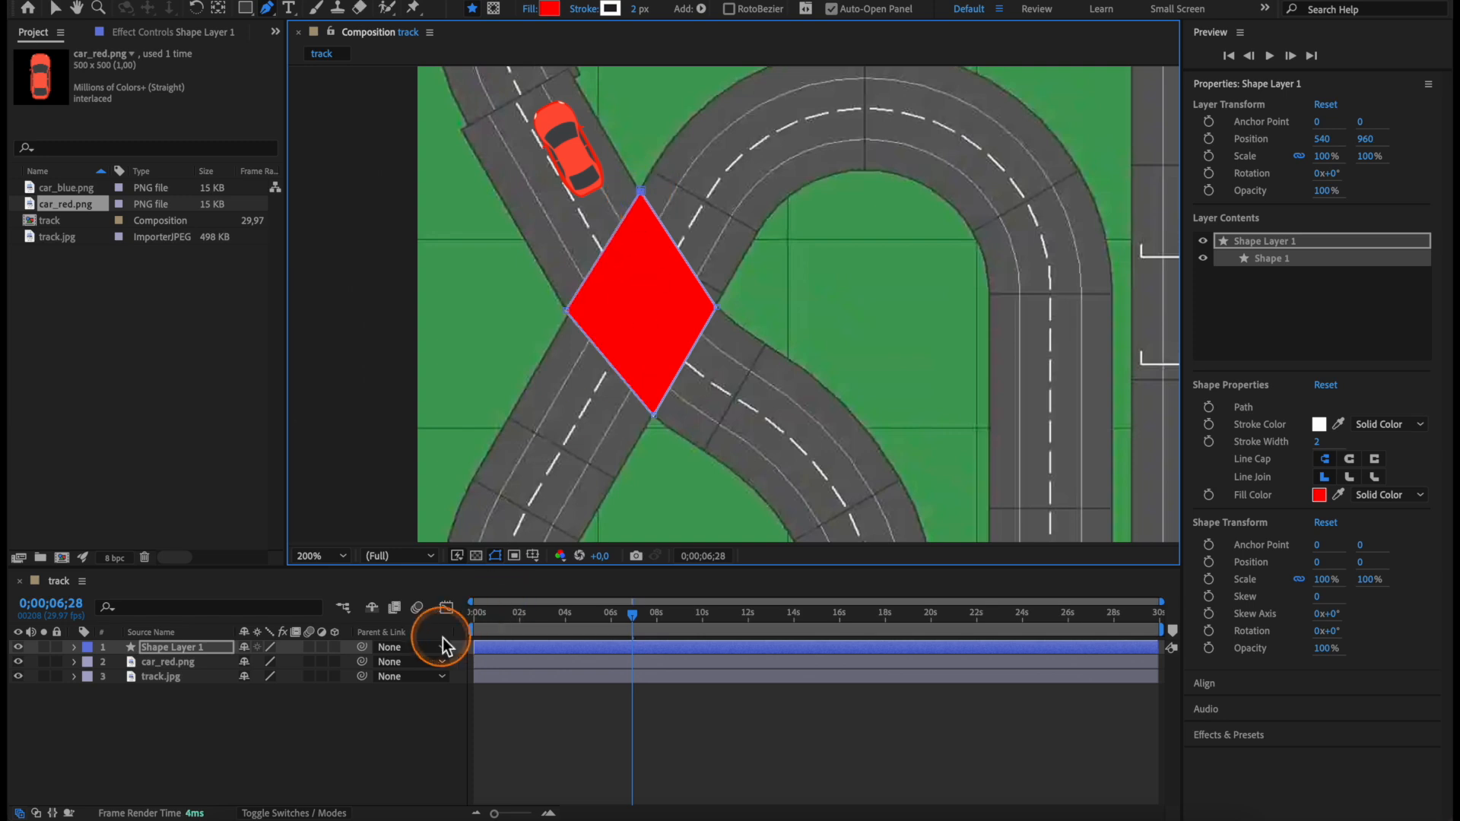
Set Shape Layer 1 as the track matte of the car_red.png layer and invert the matte
click(190, 650)
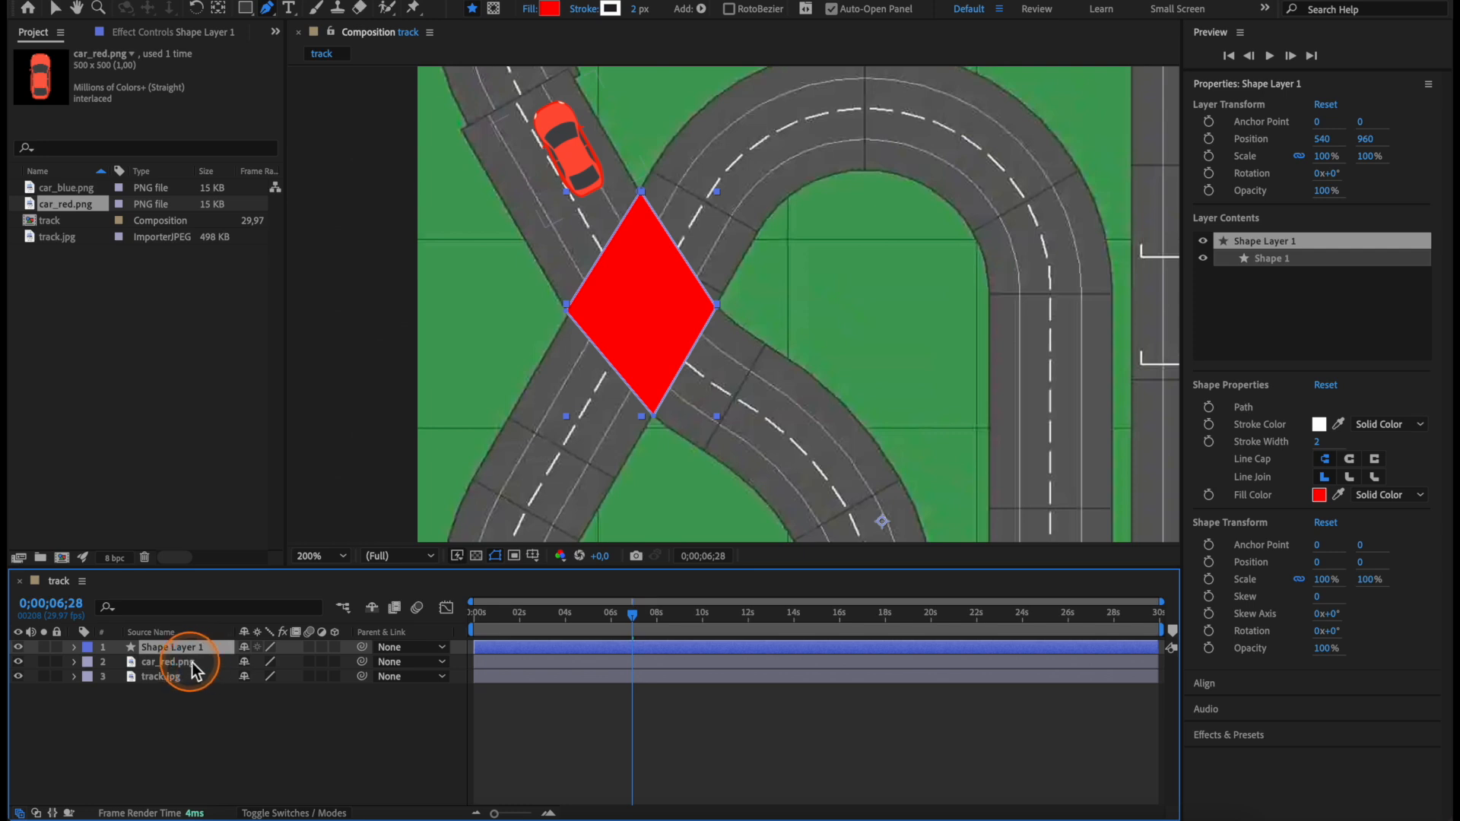
click(194, 663)
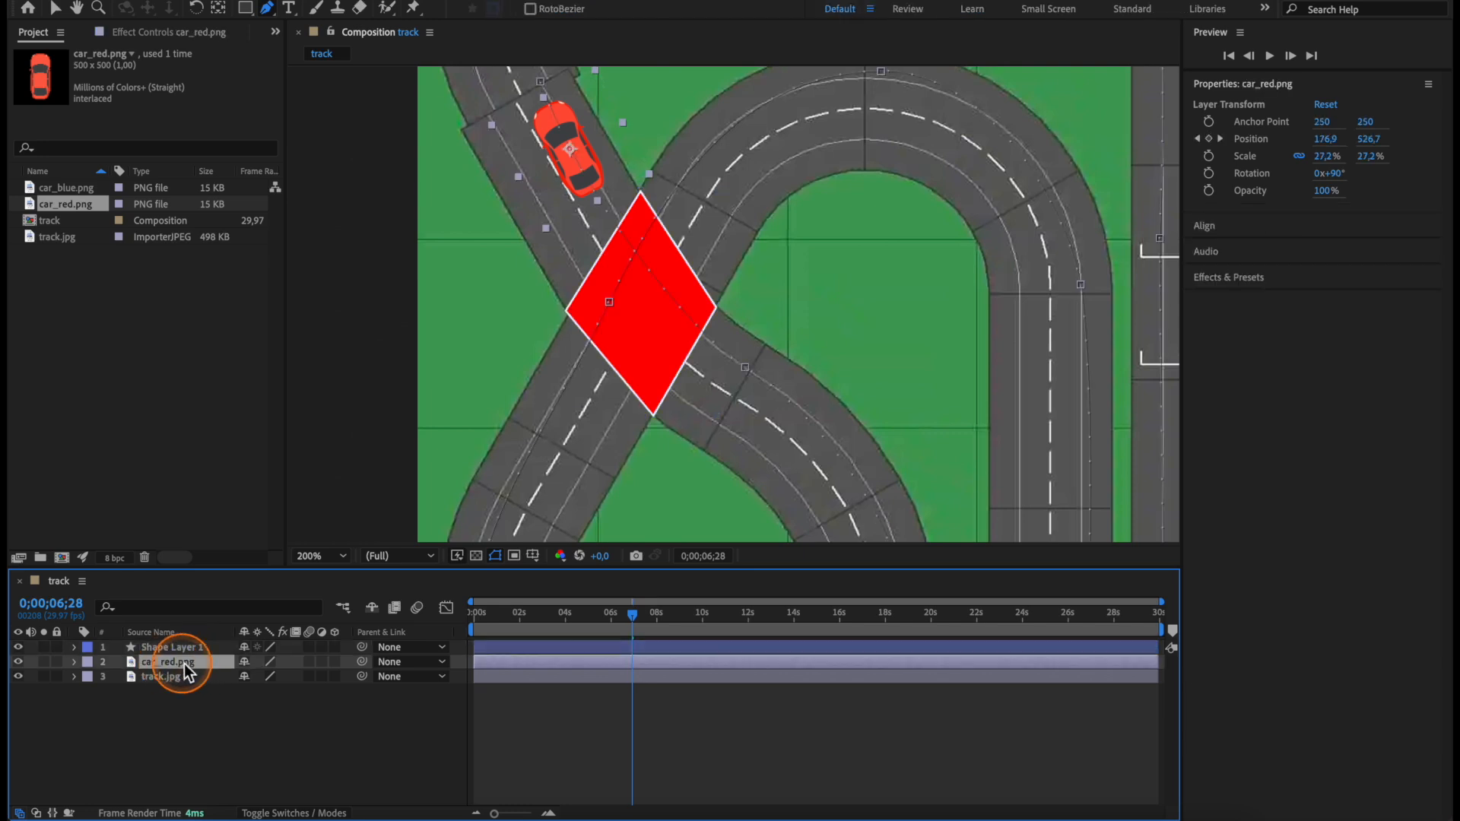
click(37, 812)
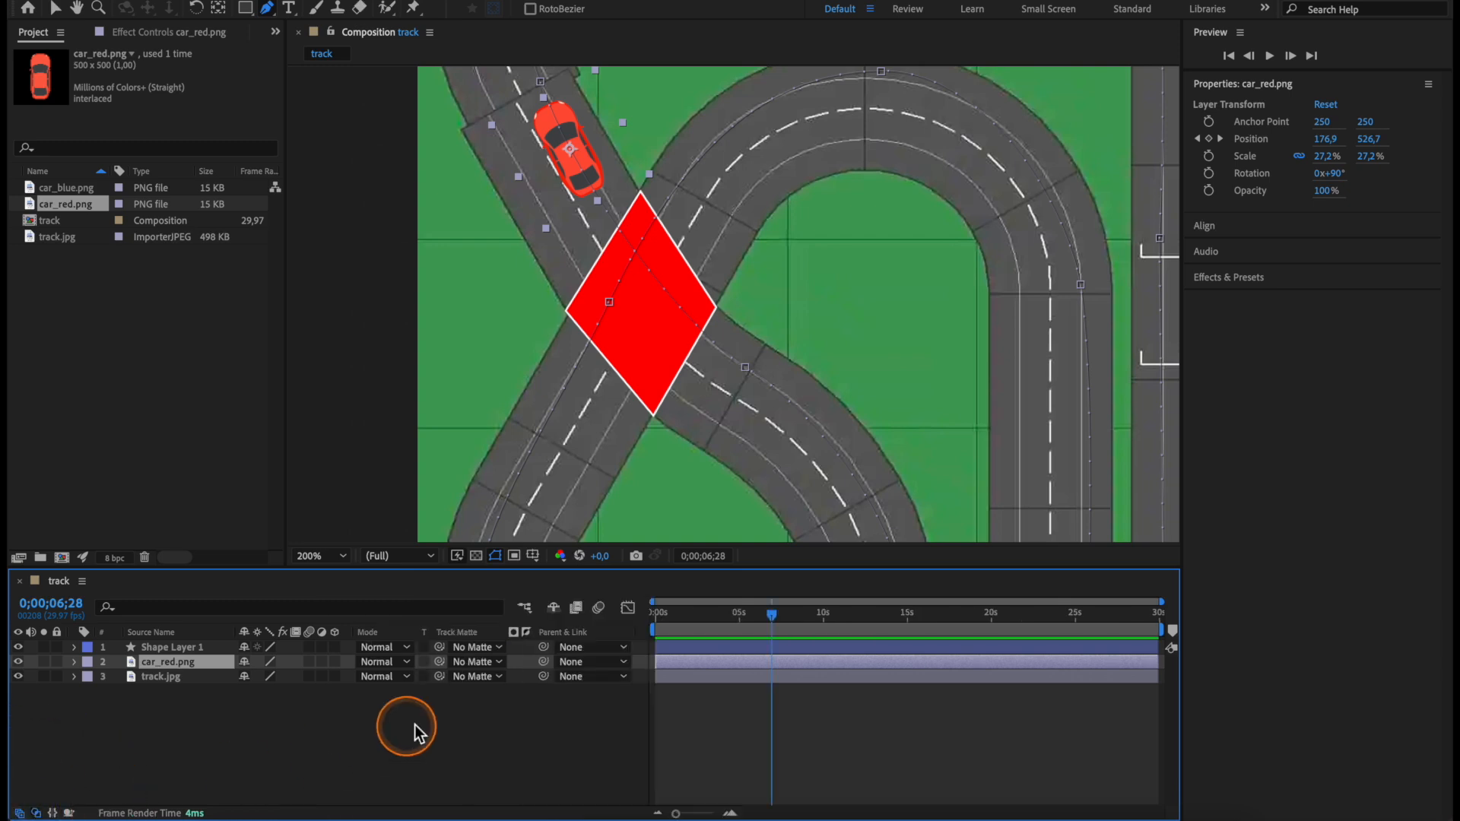
click(465, 663)
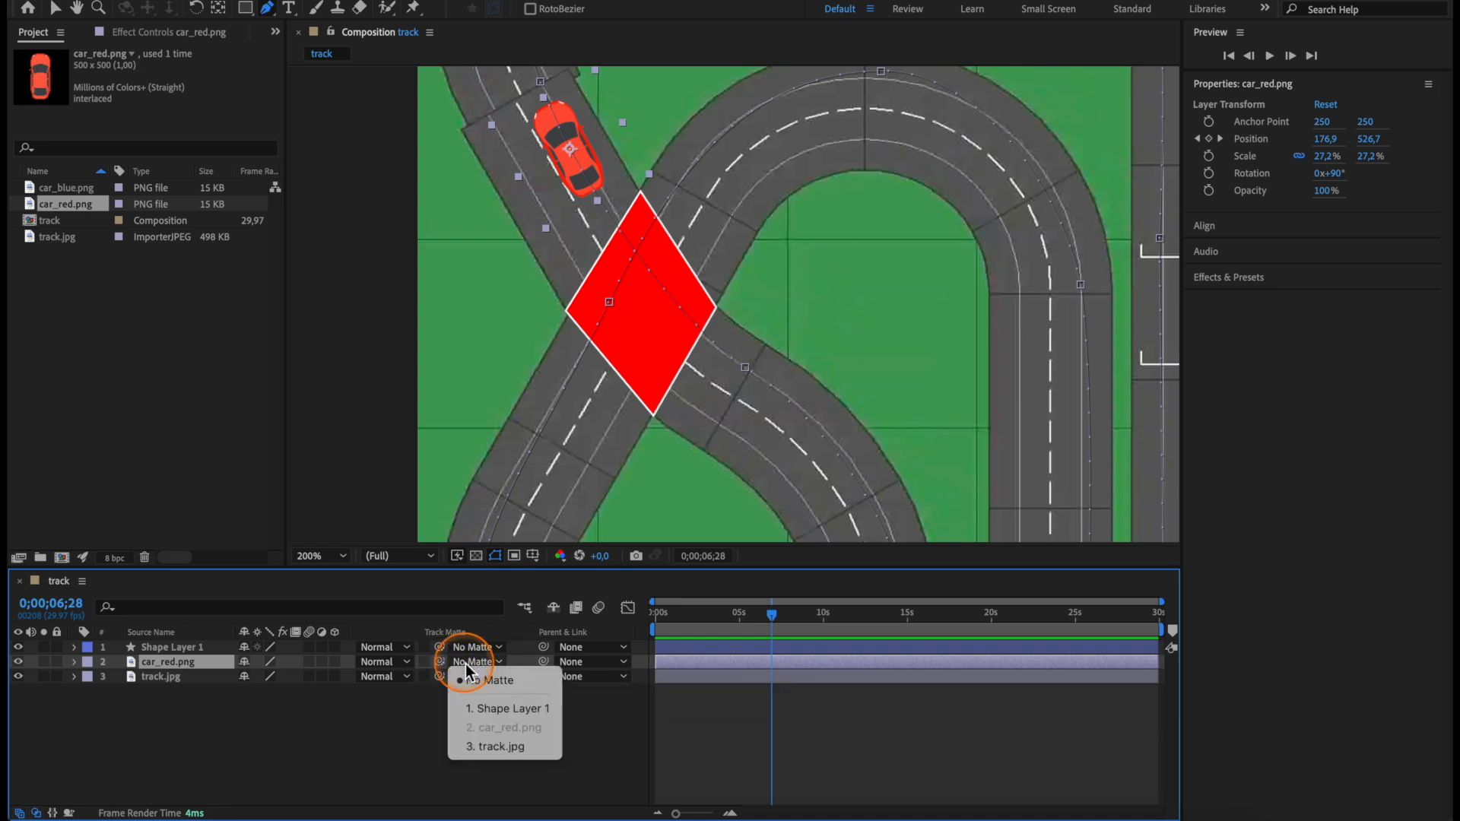
click(539, 711)
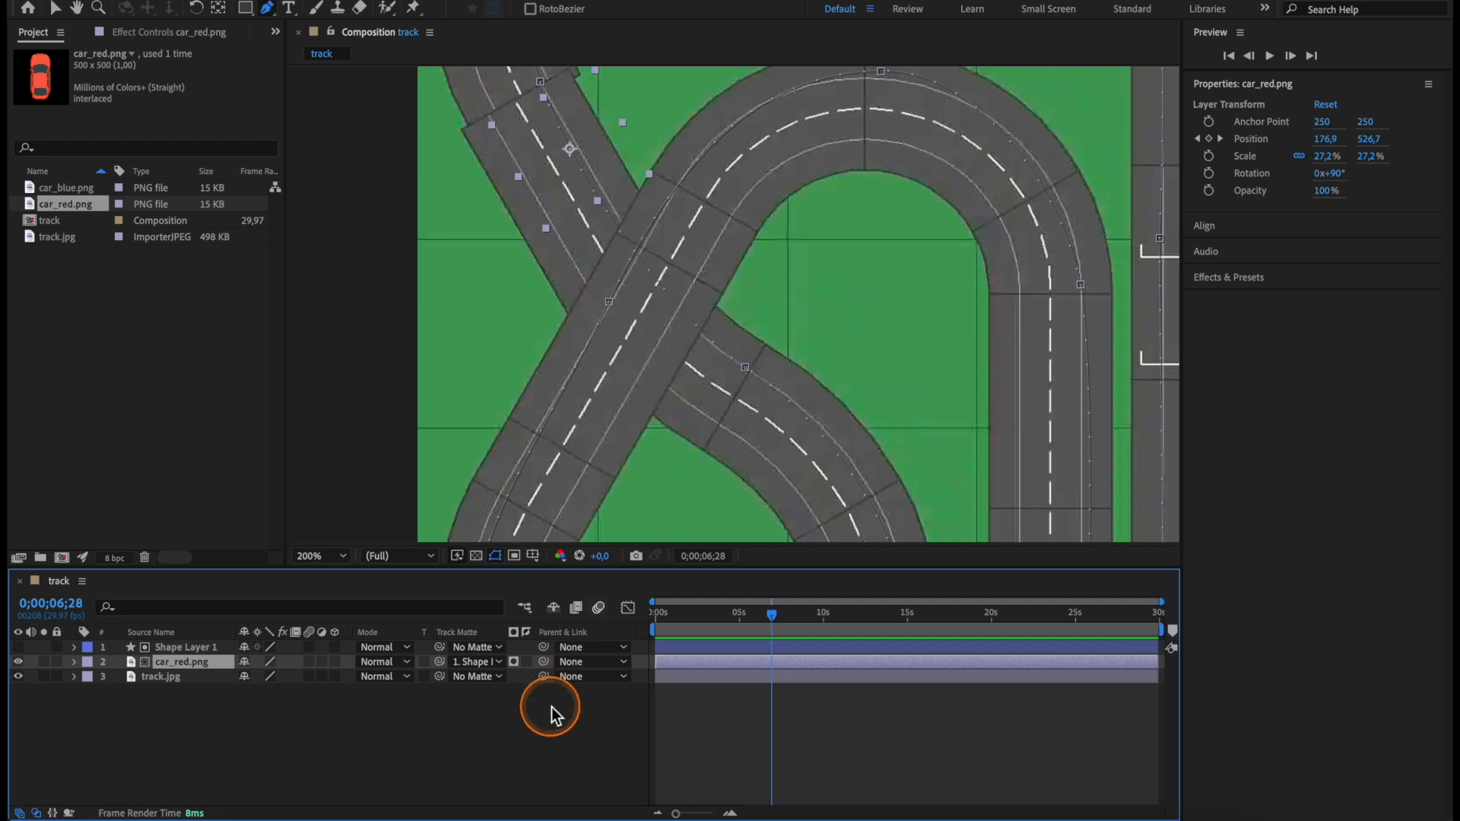
click(514, 663)
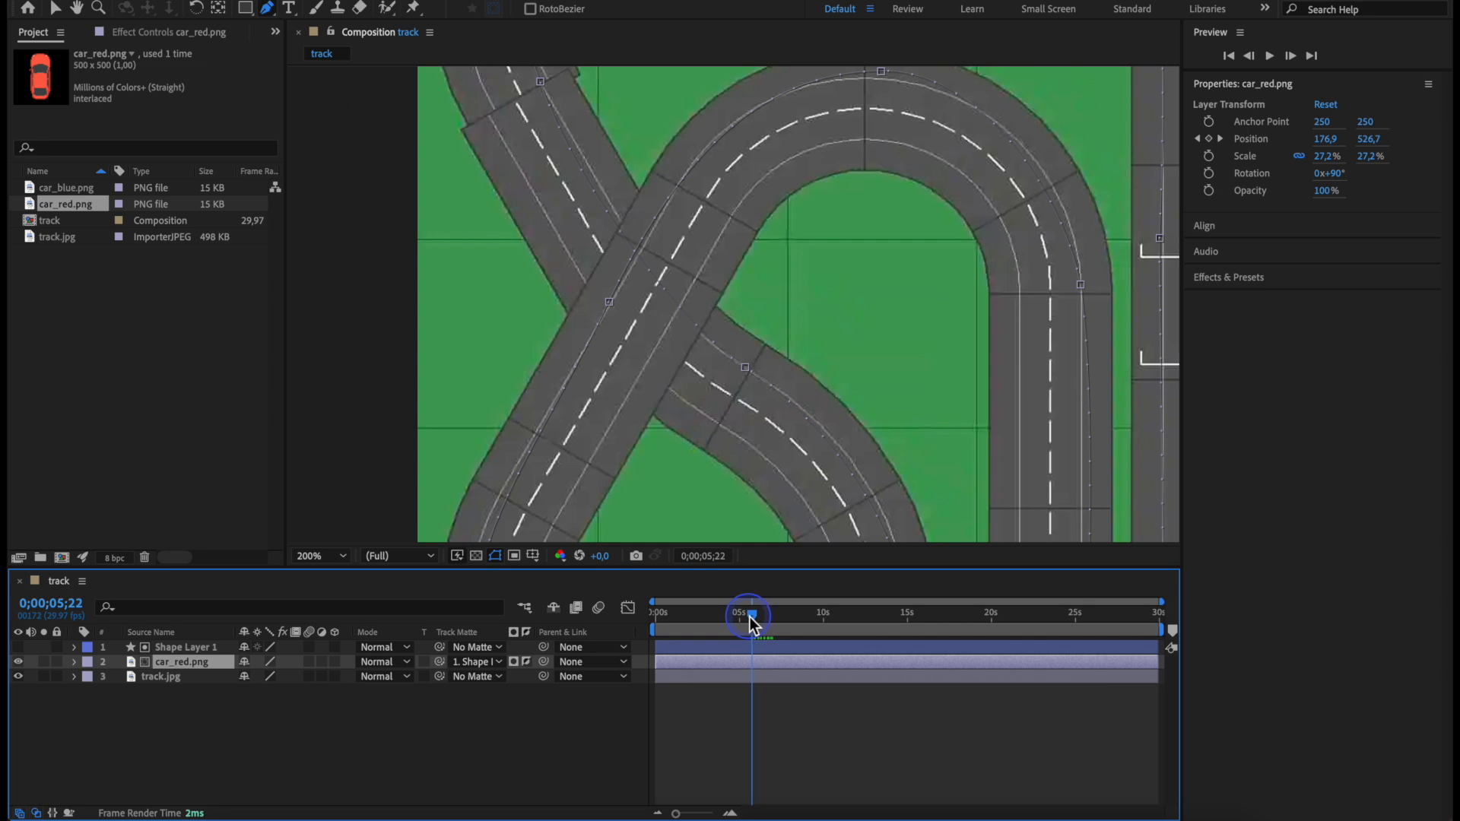
Trim the start of Shape Layer 1 to about 6 seconds, just before the red car drives under the bridge
mouse_move(758, 619)
mouse_down()
mouse_move(718, 620)
mouse_move(763, 617)
mouse_up()
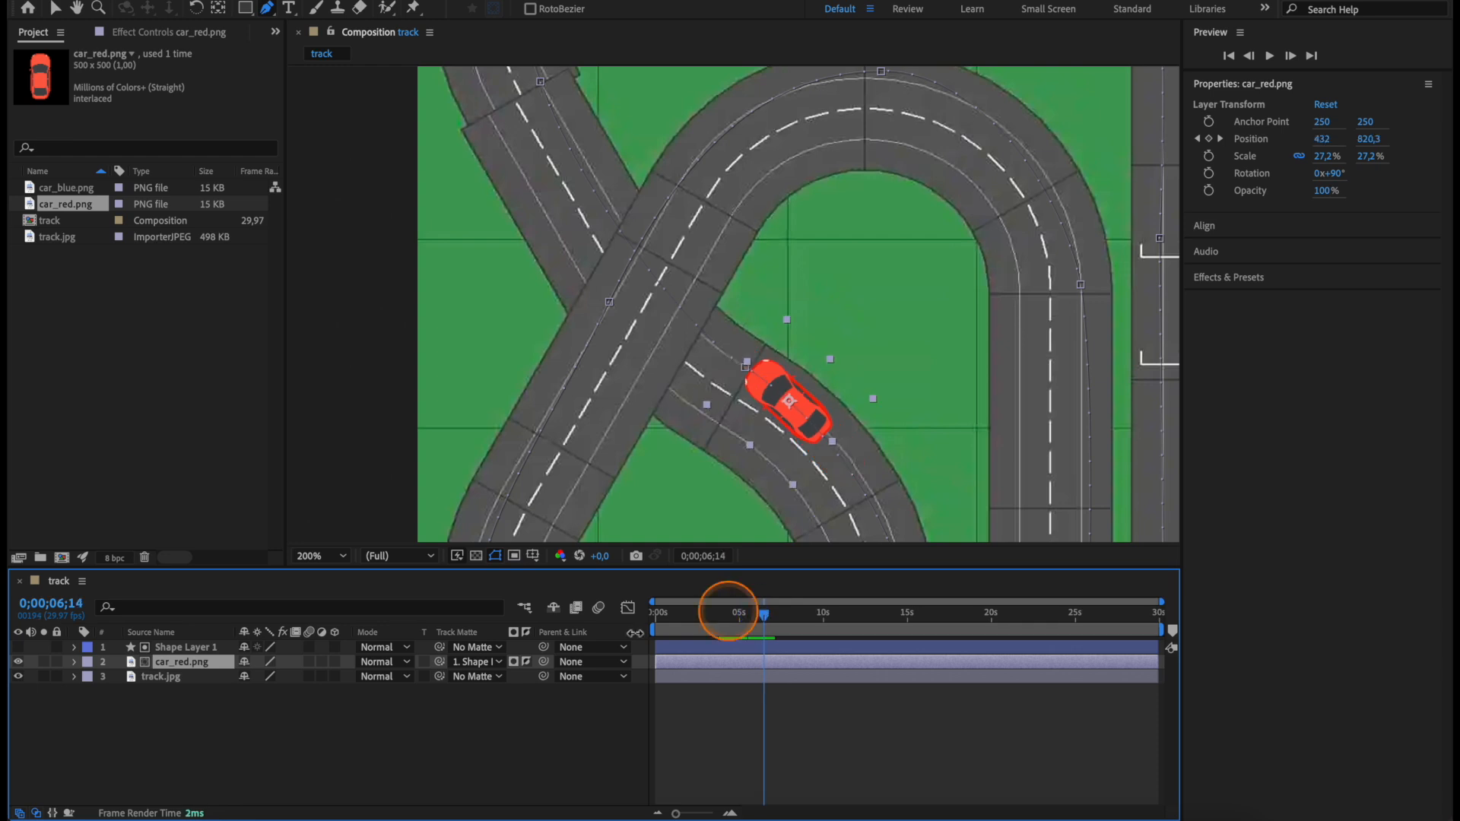
click(671, 649)
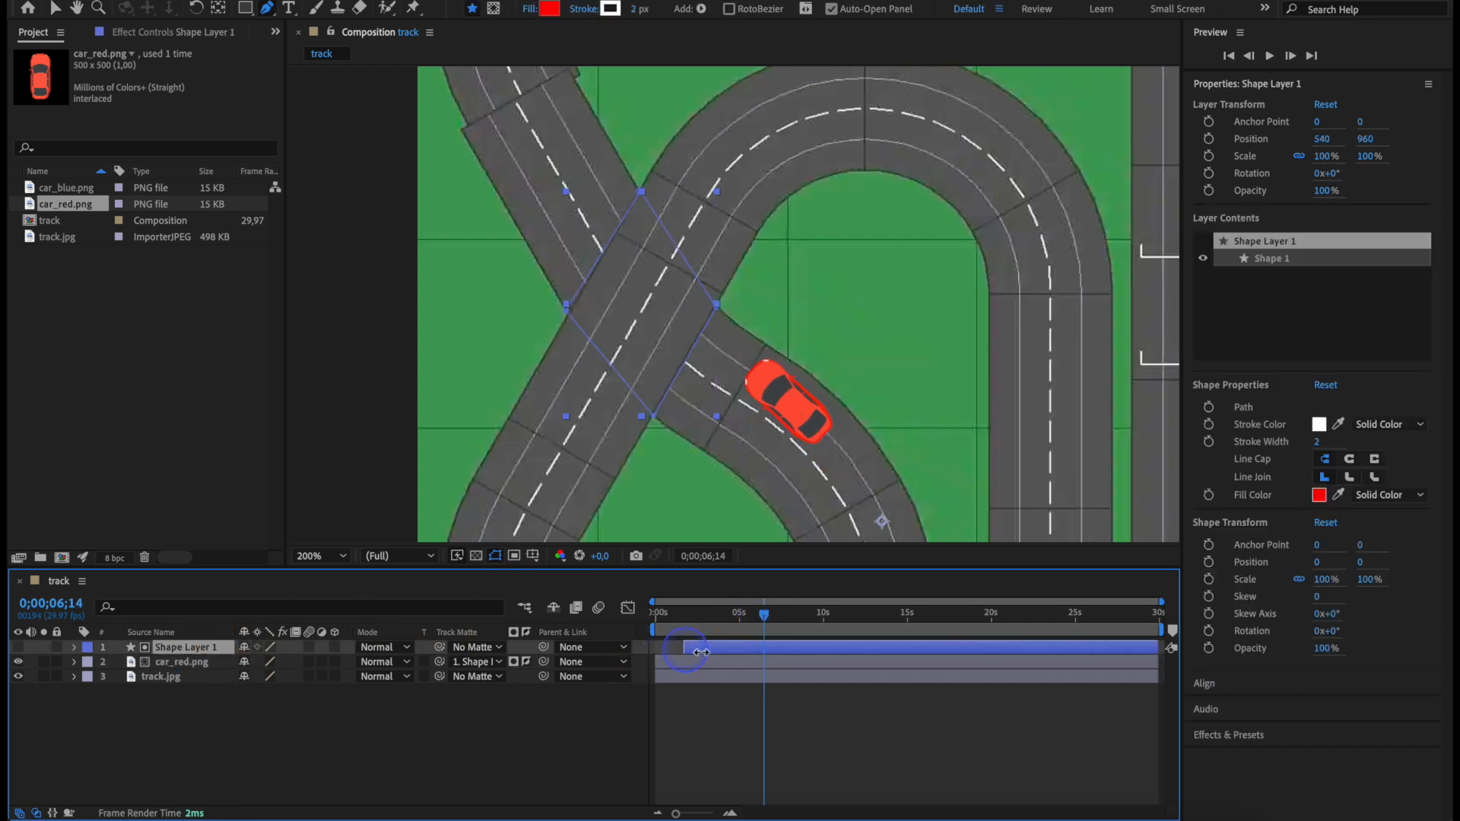
mouse_move(764, 617)
mouse_down()
mouse_move(729, 618)
mouse_move(776, 622)
mouse_up()
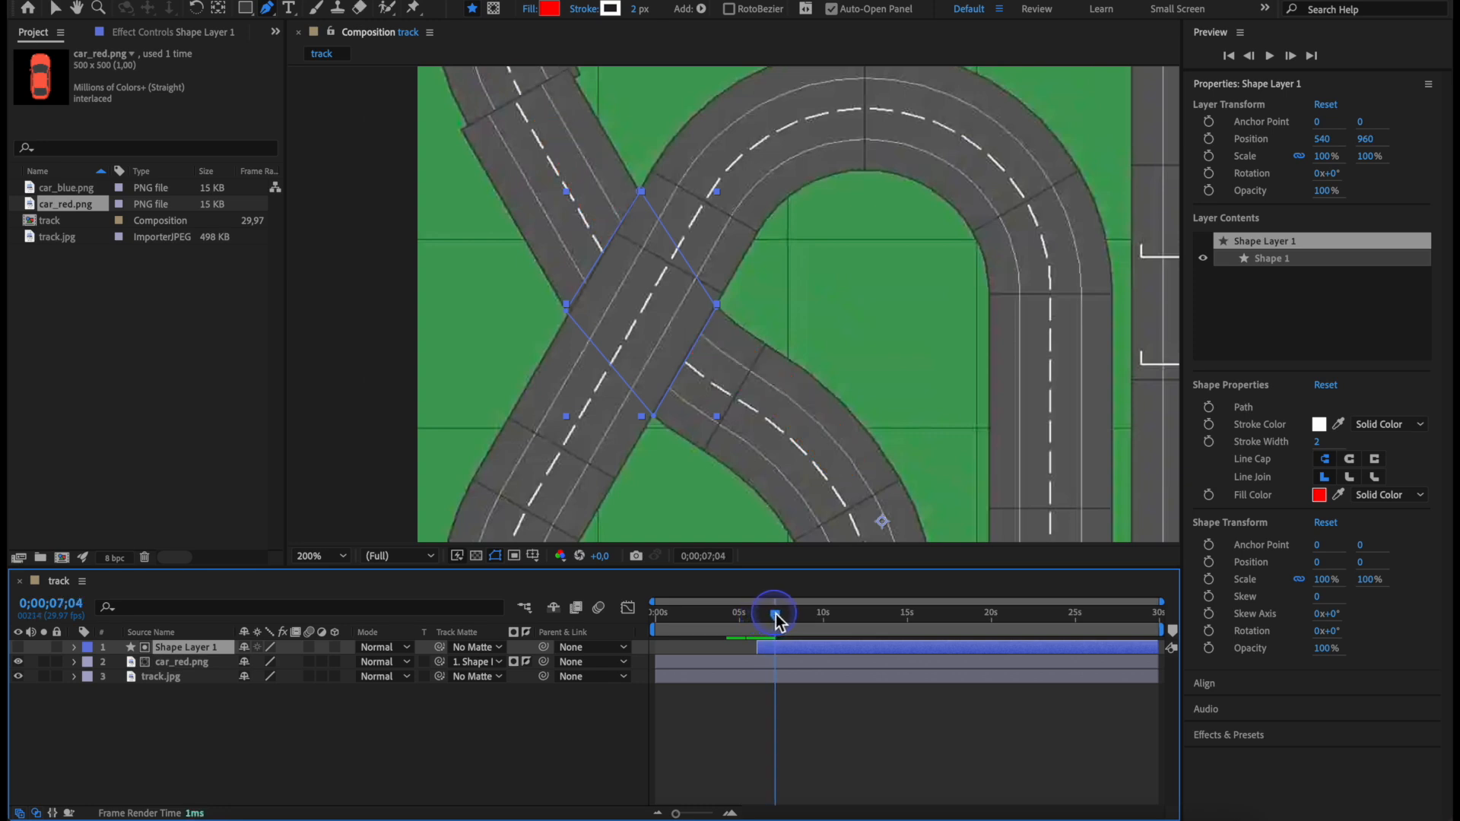
Preview the red car's drive over the whole track from the start of the composition
key(comma)
key(comma)
drag(776, 613, 636, 614)
key(space)
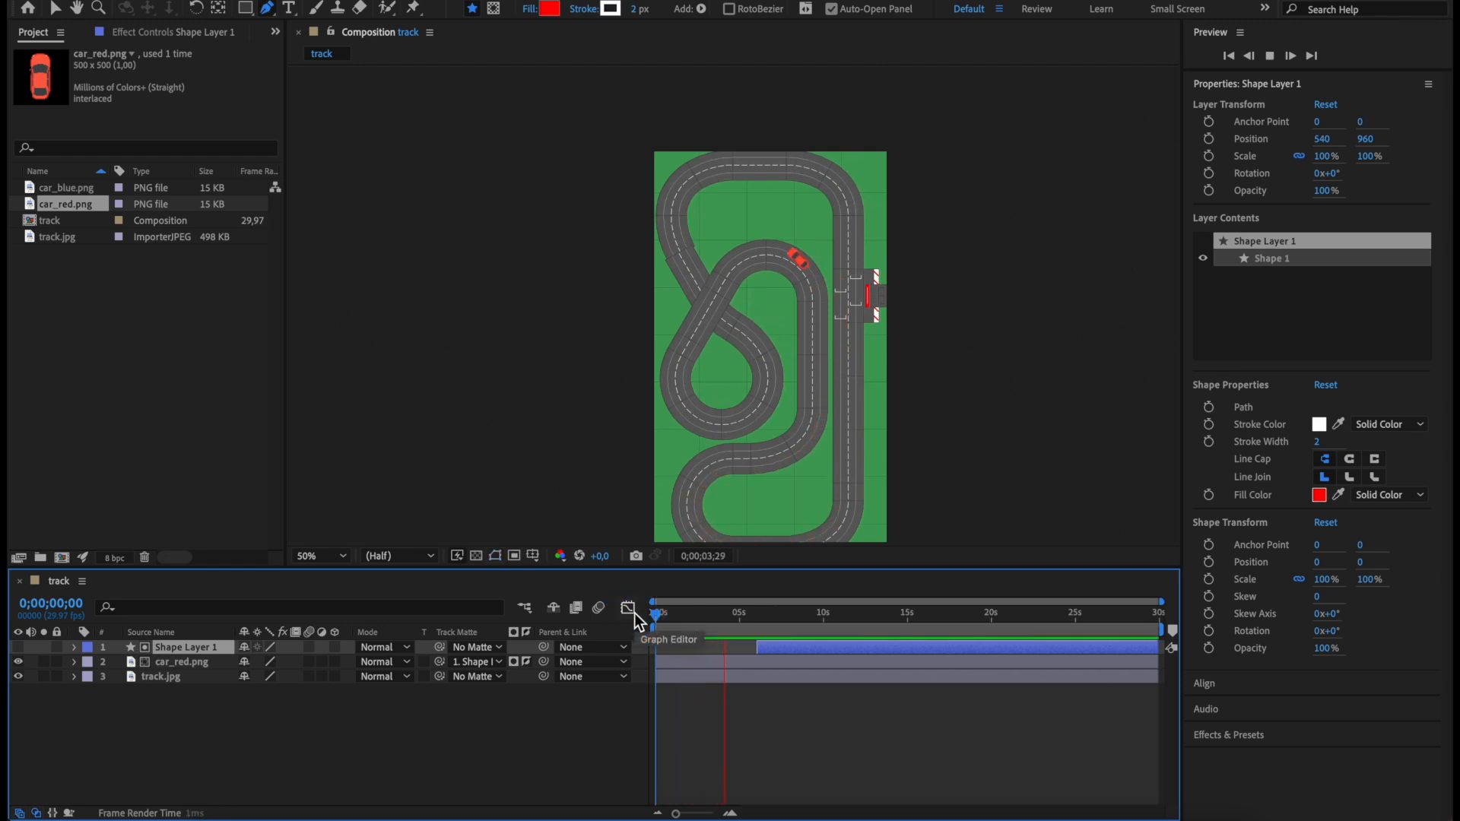
key(space)
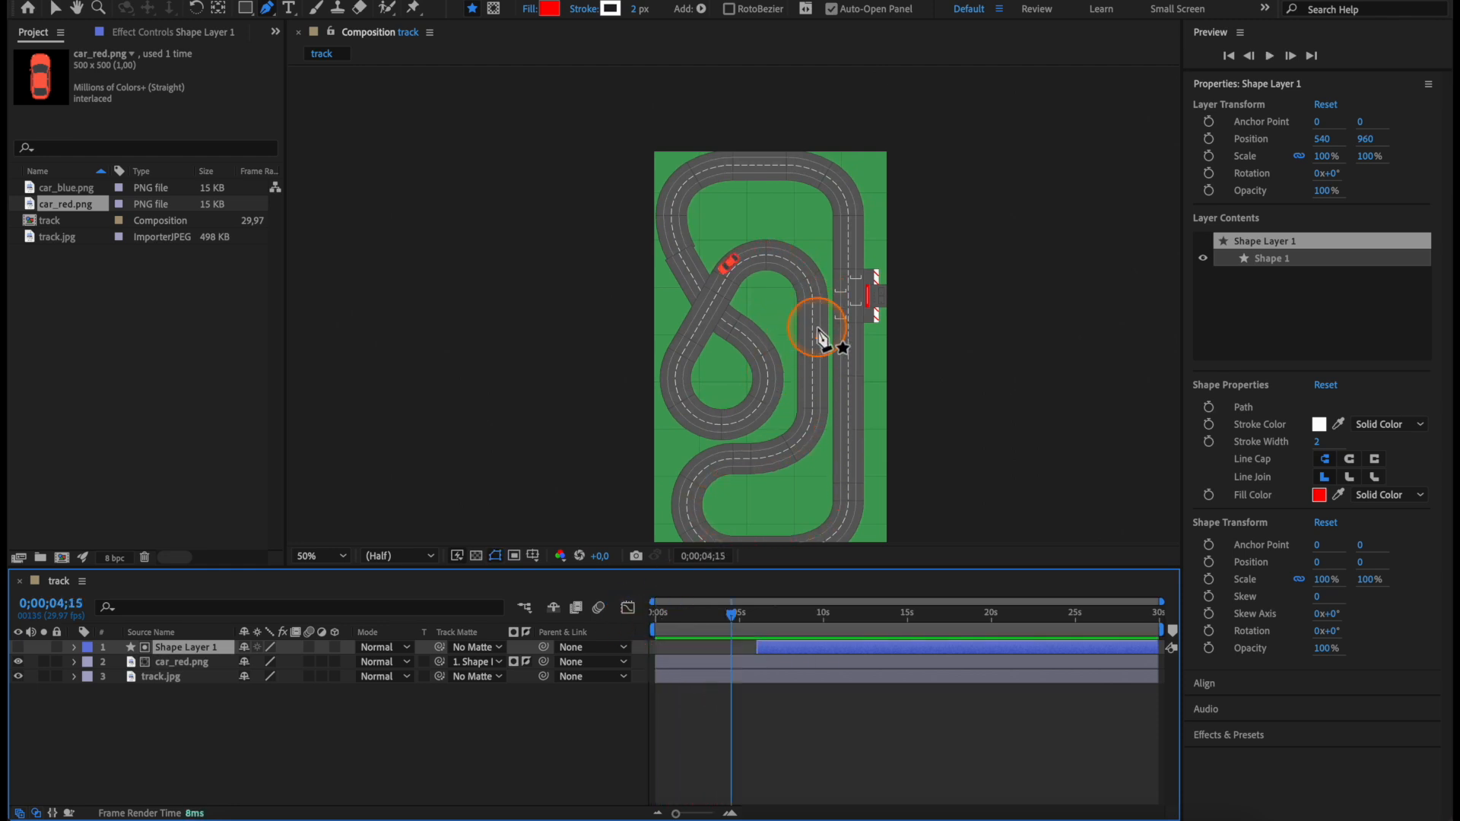
Select the car_blue.png file in the project and return the playhead to the start of the composition
click(133, 333)
click(76, 188)
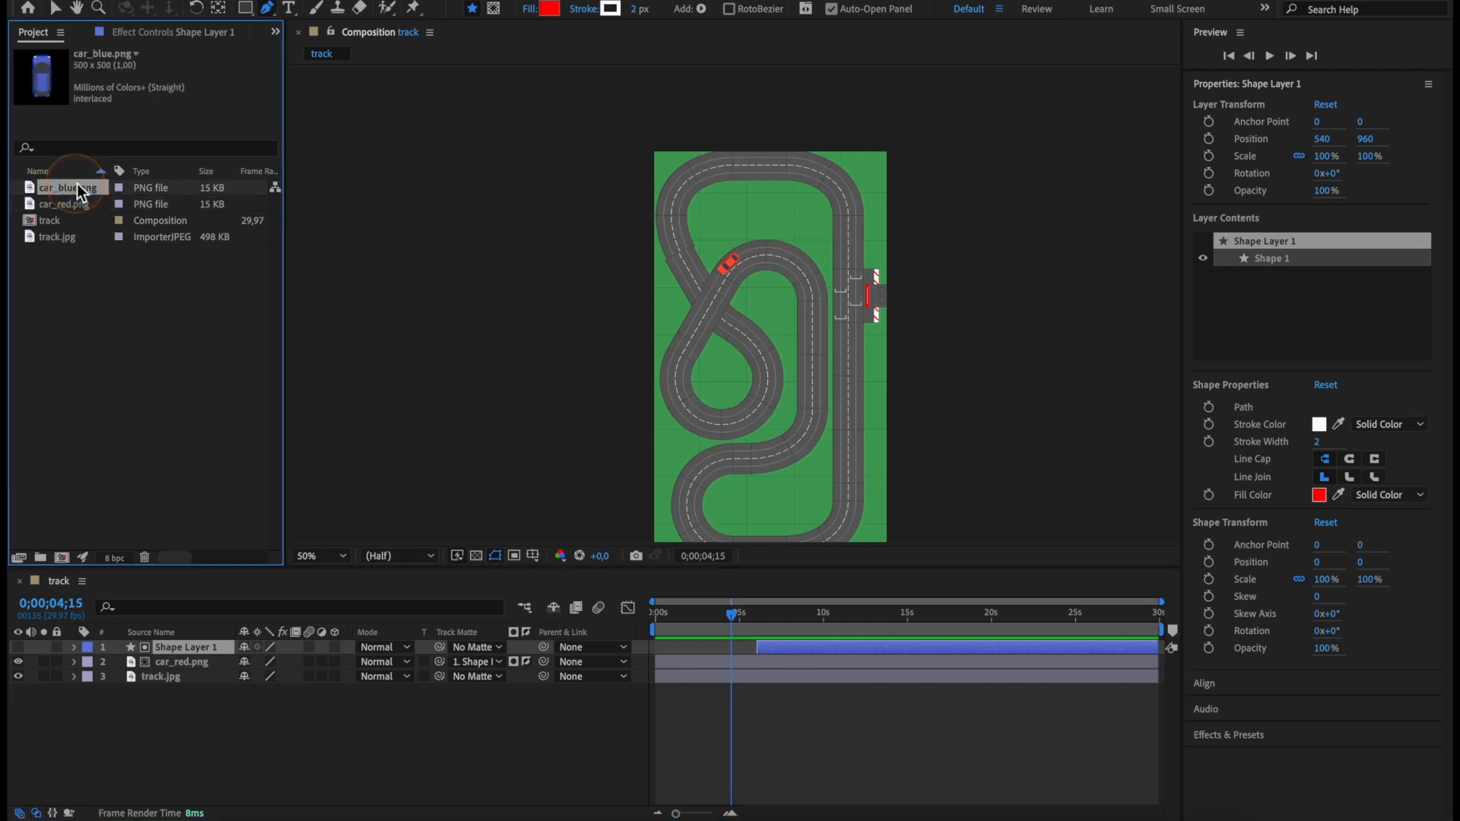
drag(731, 613, 655, 613)
Review the auto-orientation setting of the car_red.png layer without changing it, and expand the layer's Transform properties
right_click(182, 657)
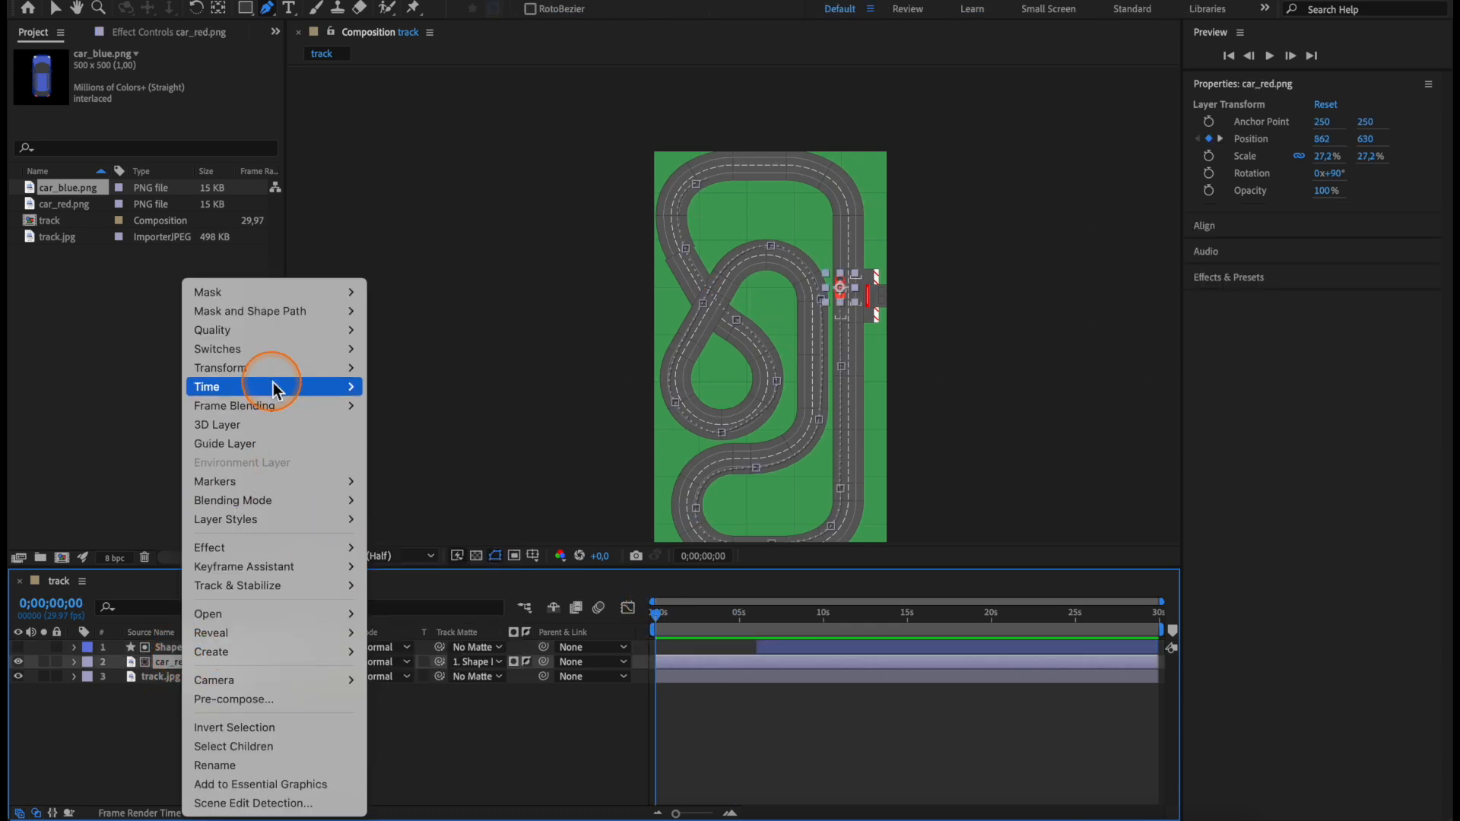
mouse_move(274, 369)
click(448, 672)
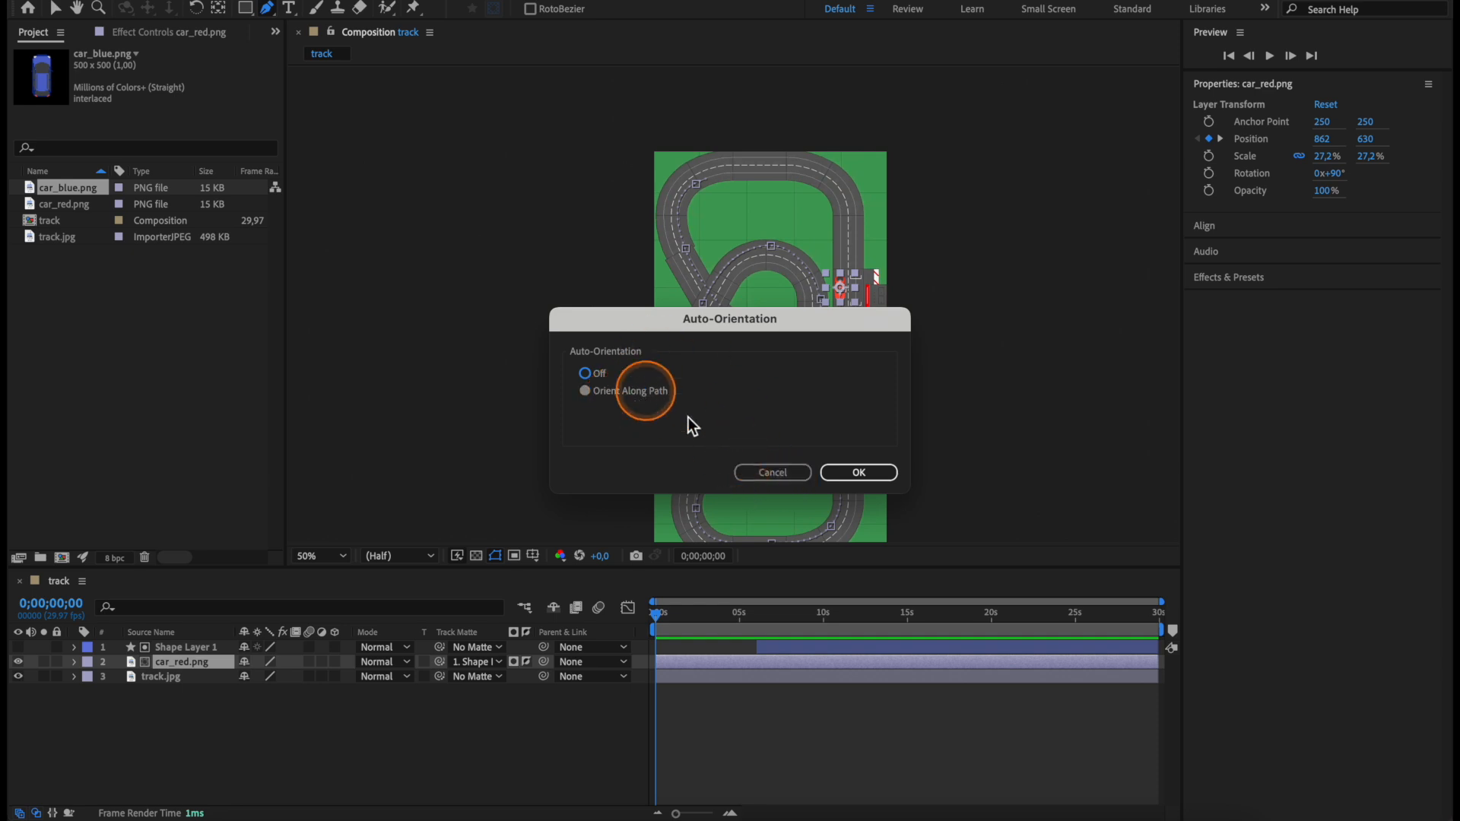
click(766, 474)
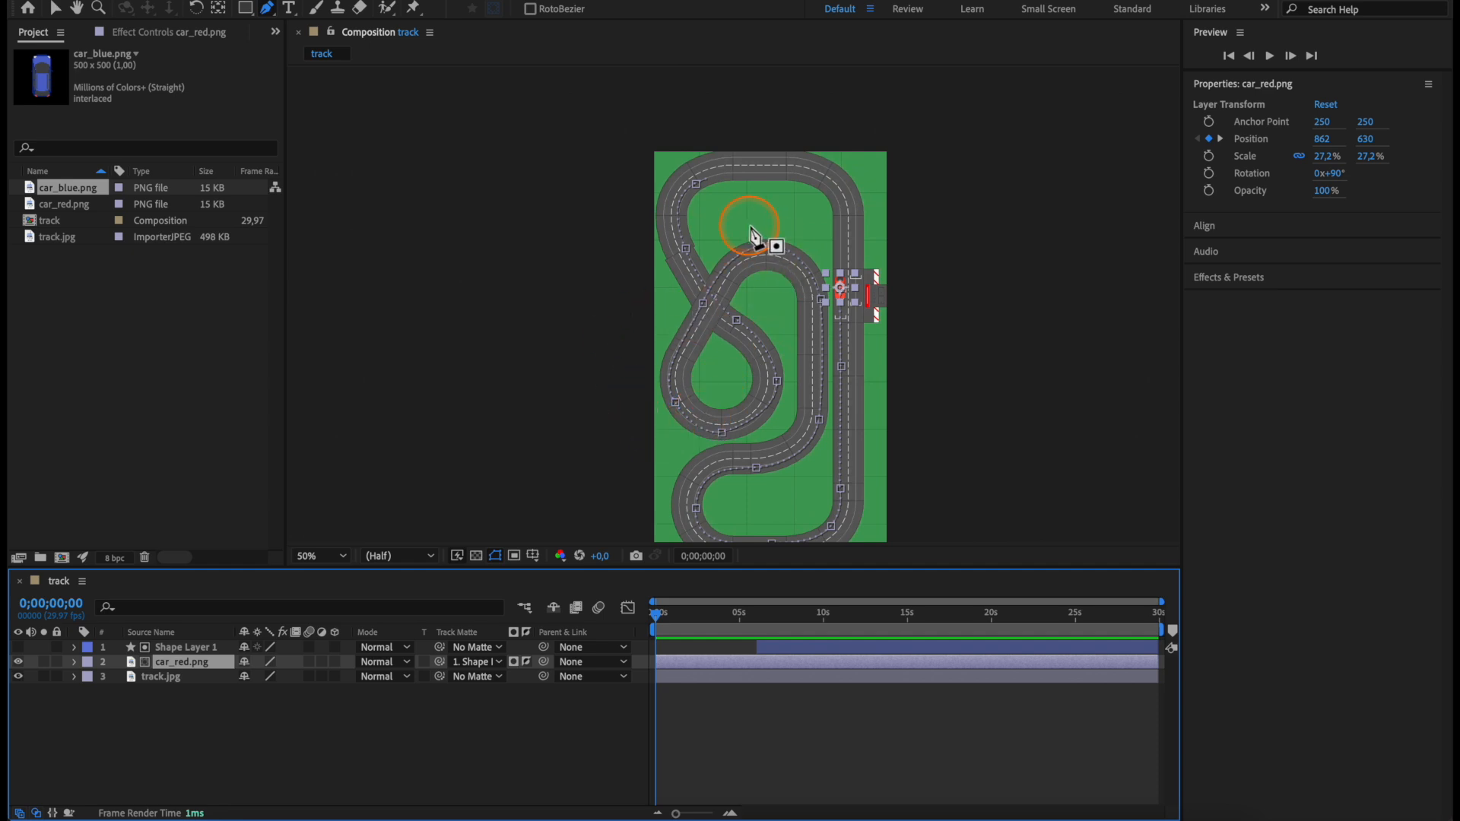
click(74, 662)
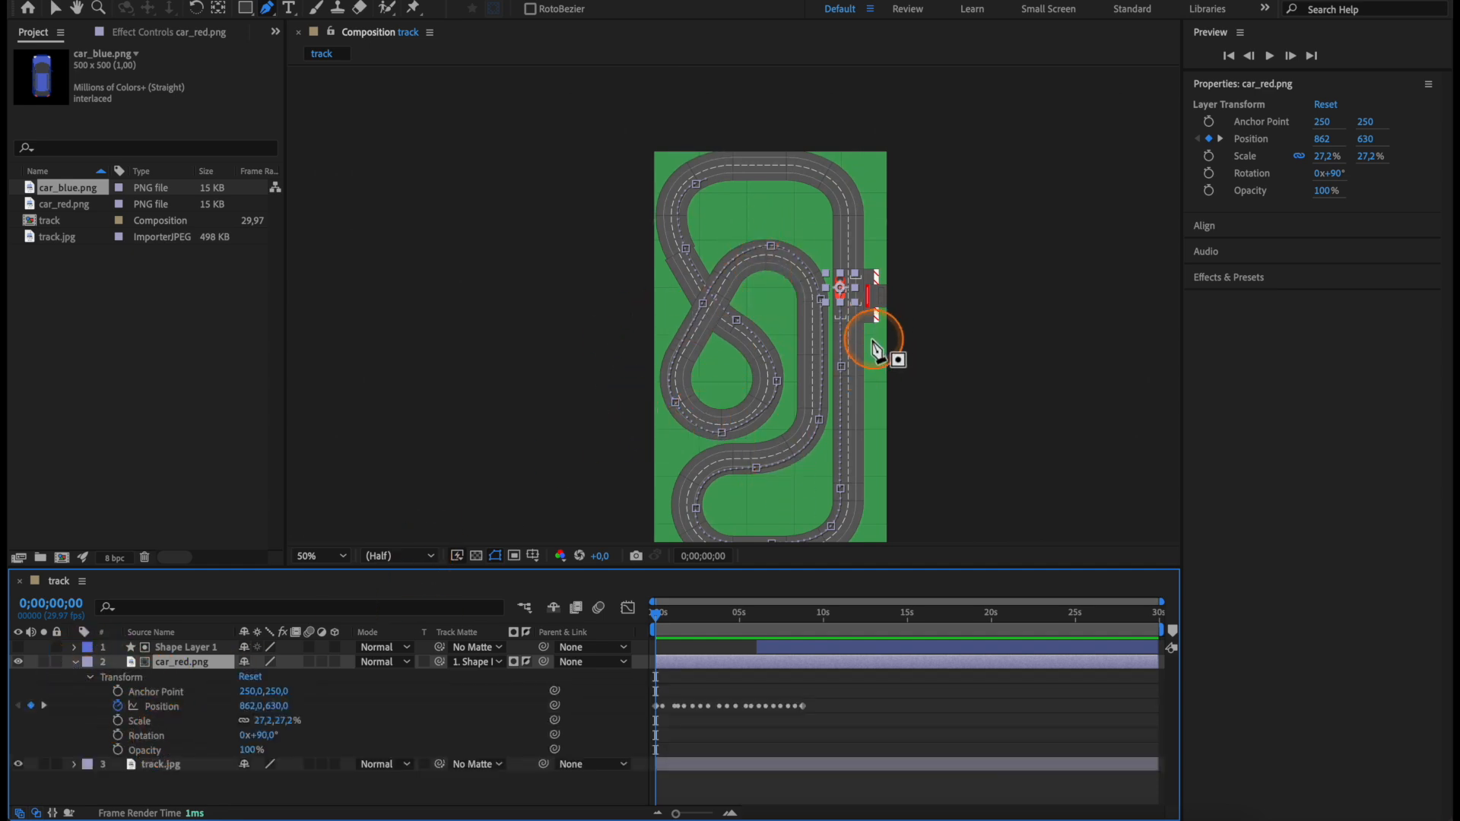
key(period)
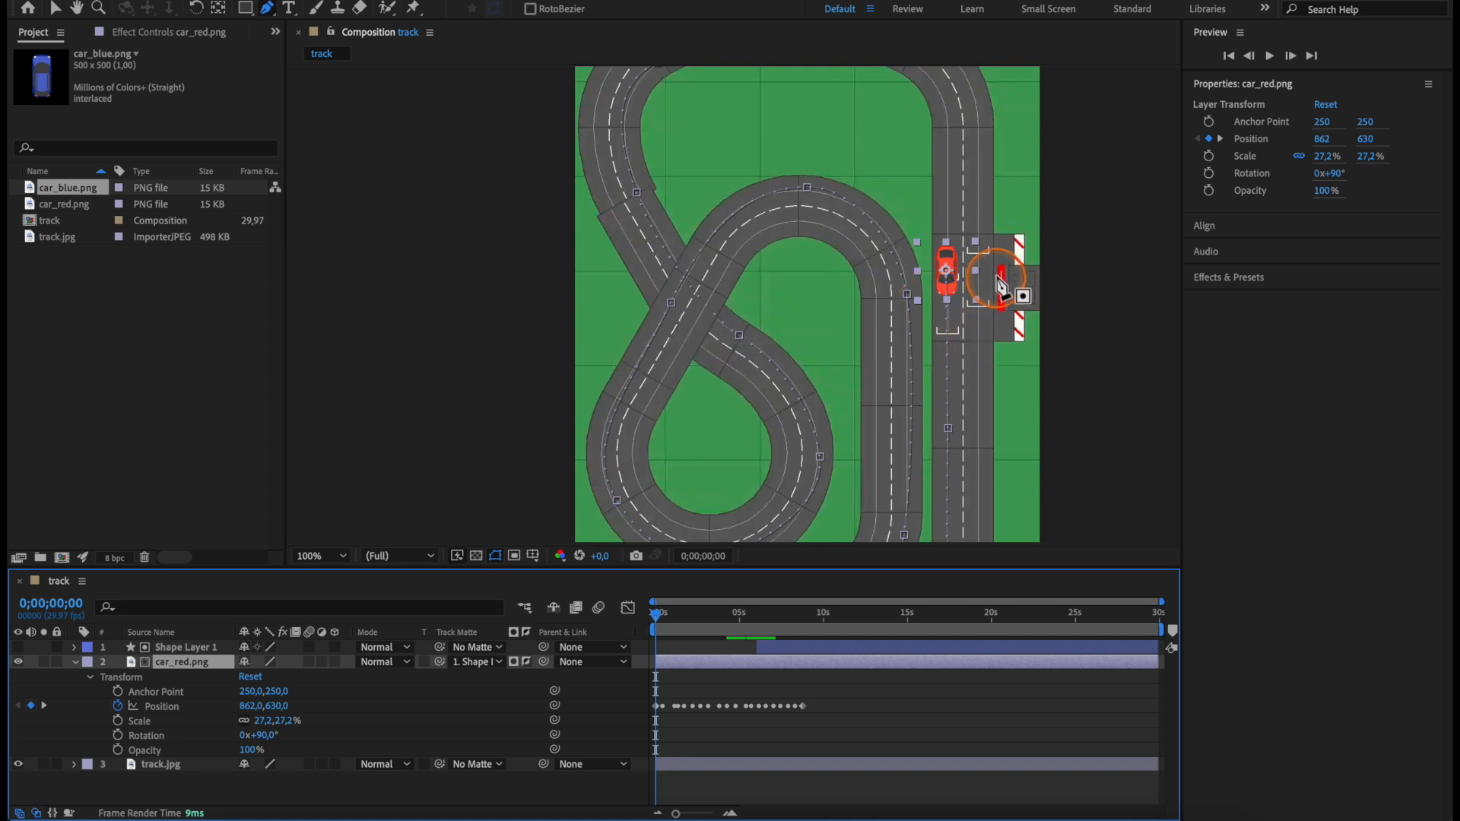